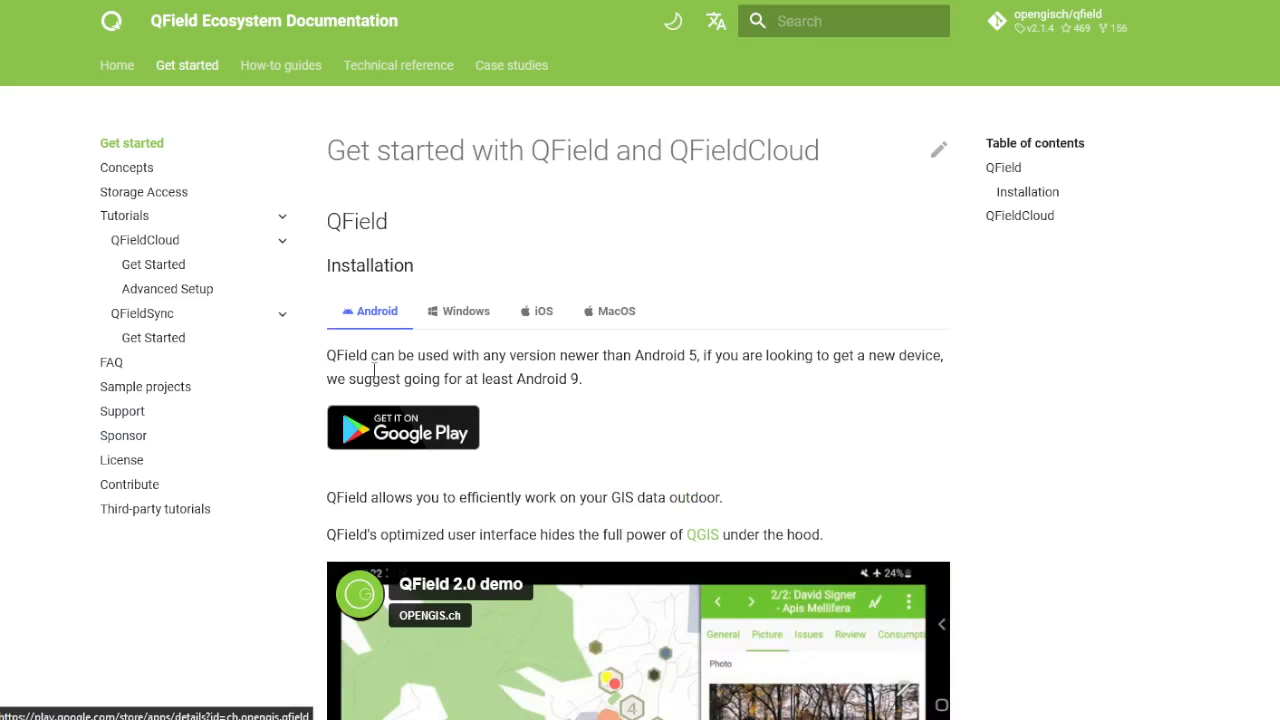
Step: Examine the iOS installation notes on the QField documentation's Get started page
{"action": "left_click", "coordinate": [538, 318]}
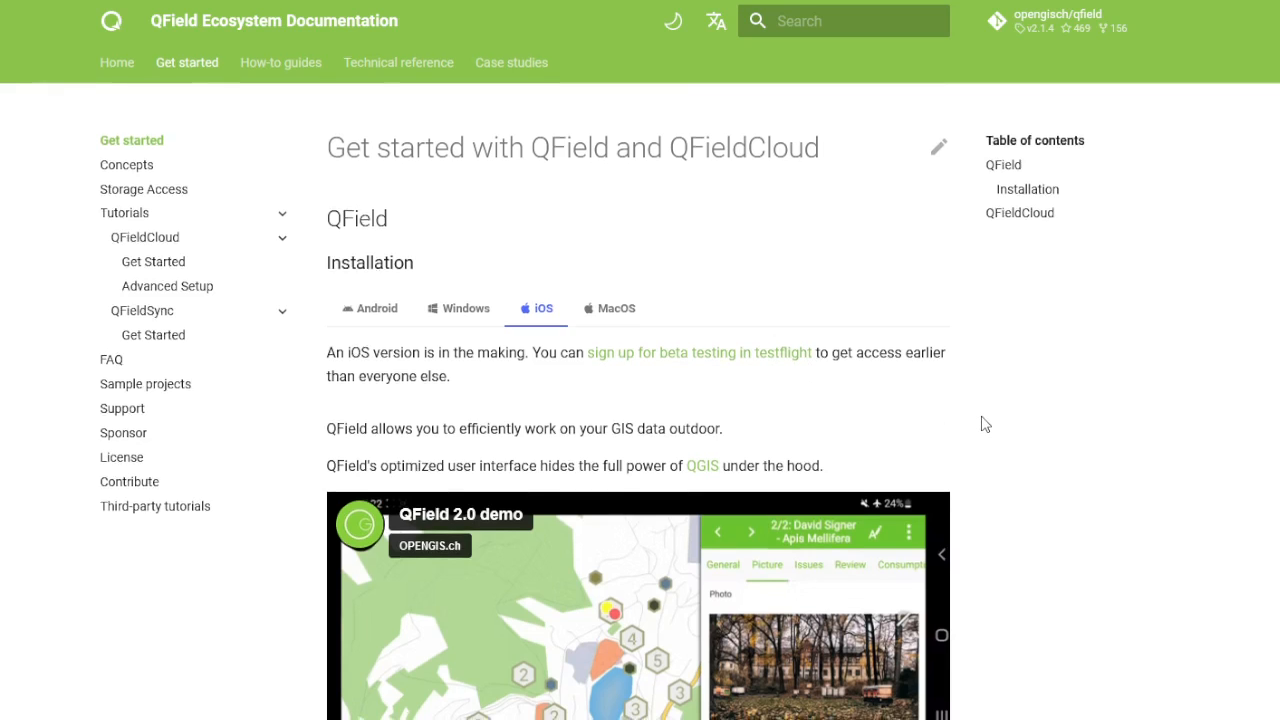
{"action": "scroll", "coordinate": [1040, 392], "scroll_direction": "down", "scroll_amount": 3}
{"action": "scroll", "coordinate": [1040, 392], "scroll_direction": "up", "scroll_amount": 3}
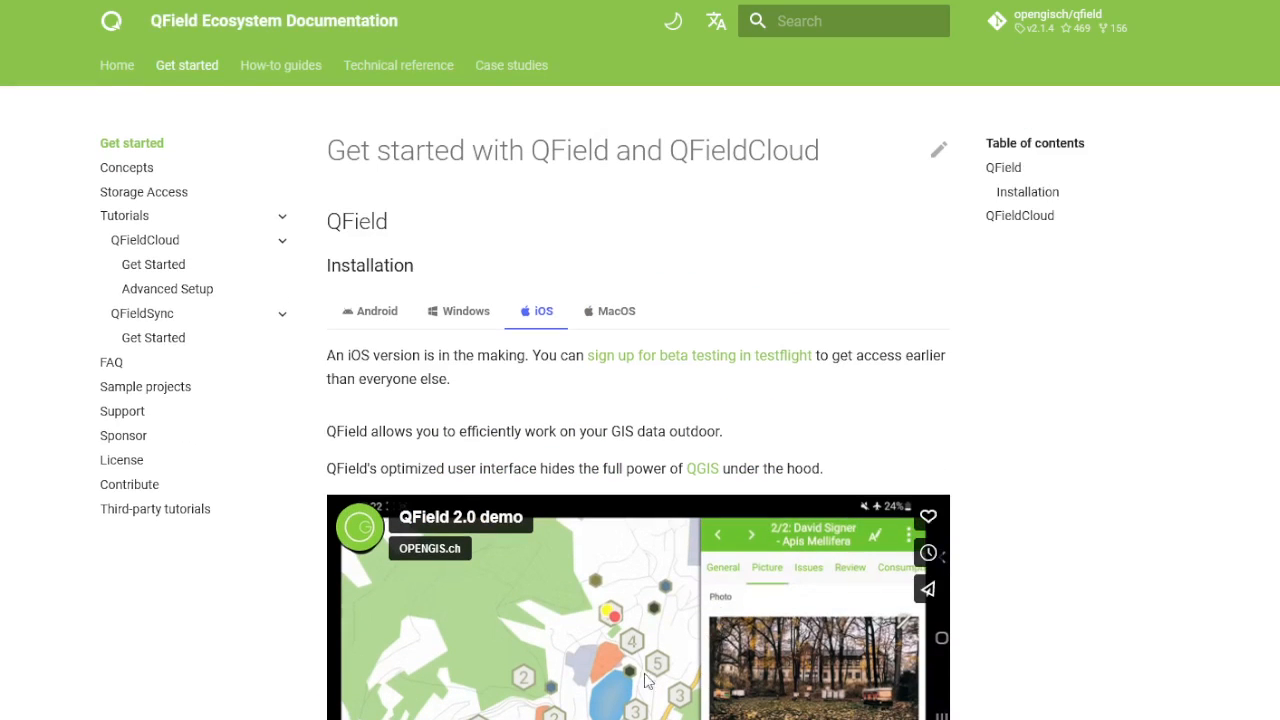
Step: Switch to QGIS and save the project as test in the QField folder on the desktop
{"action": "left_click", "coordinate": [821, 719]}
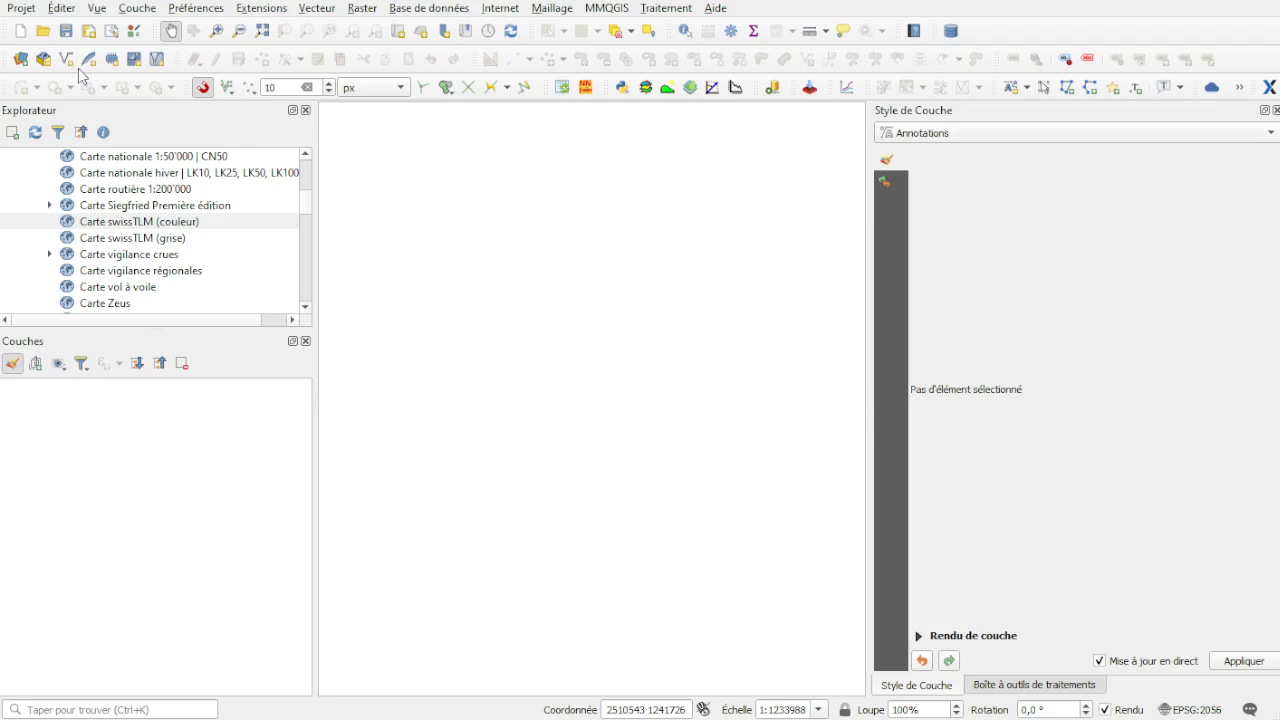
{"action": "left_click", "coordinate": [66, 38]}
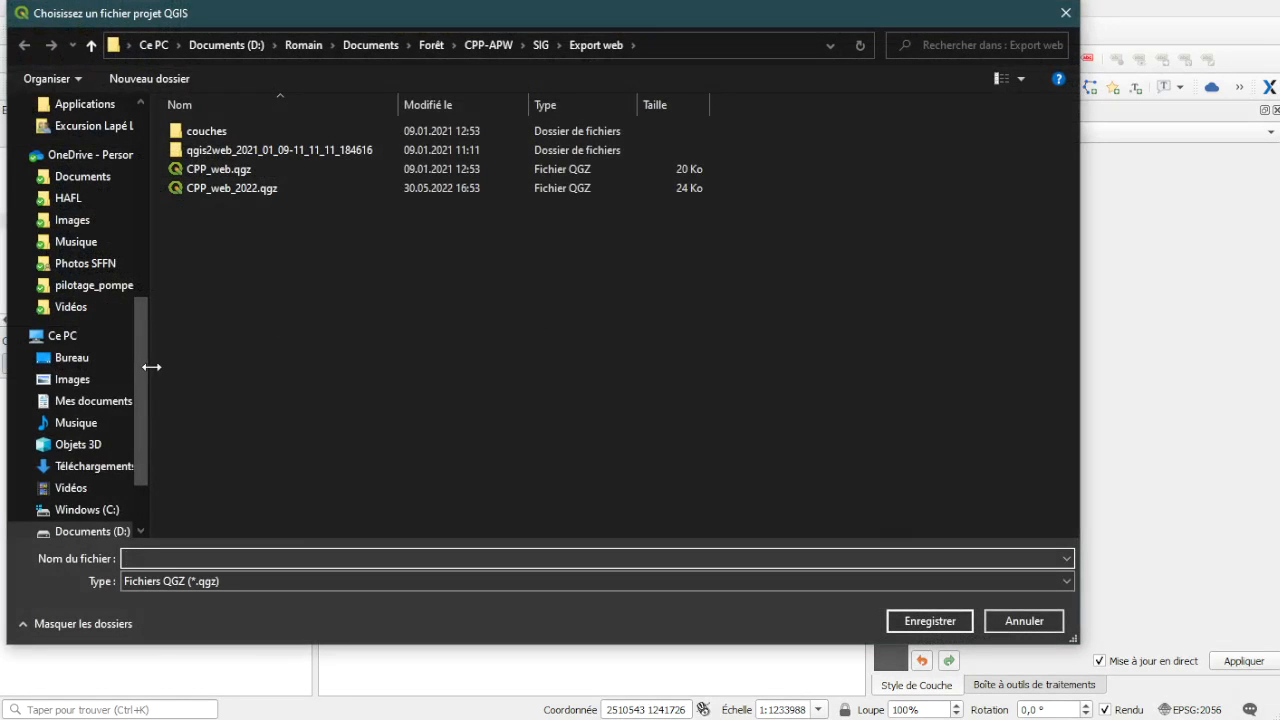
{"action": "left_click", "coordinate": [99, 359]}
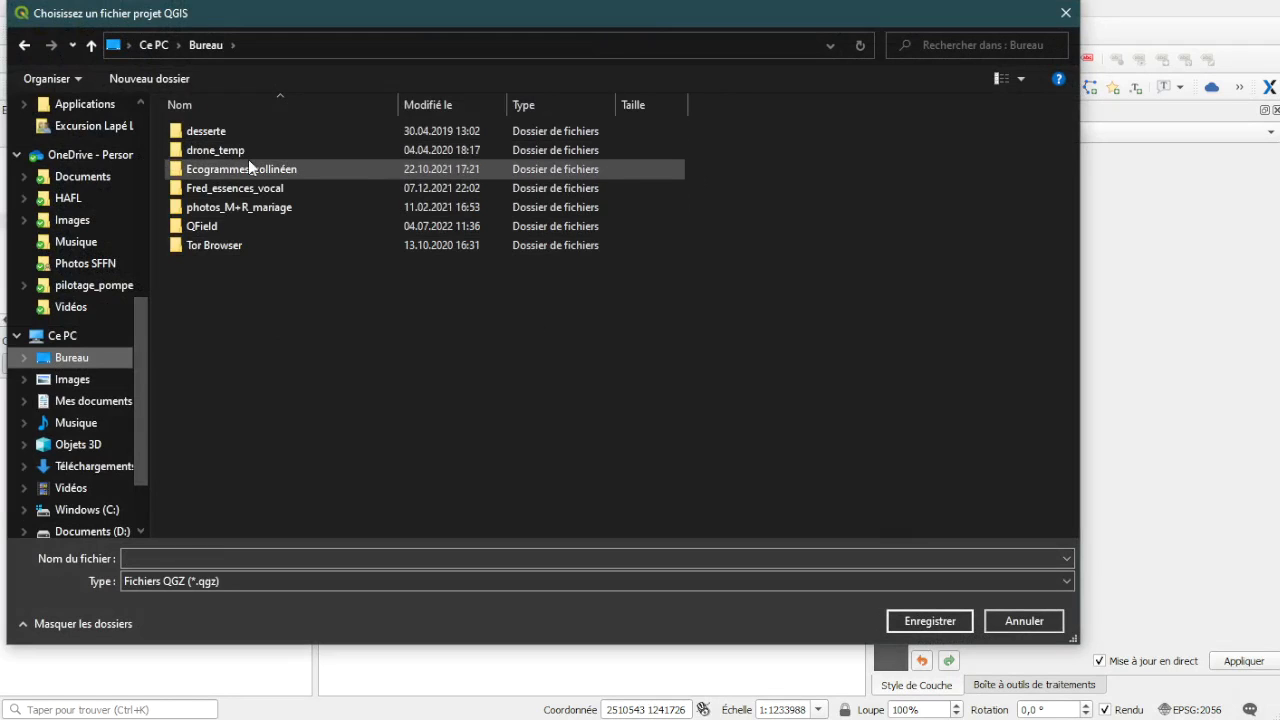
{"action": "double_click", "coordinate": [213, 226]}
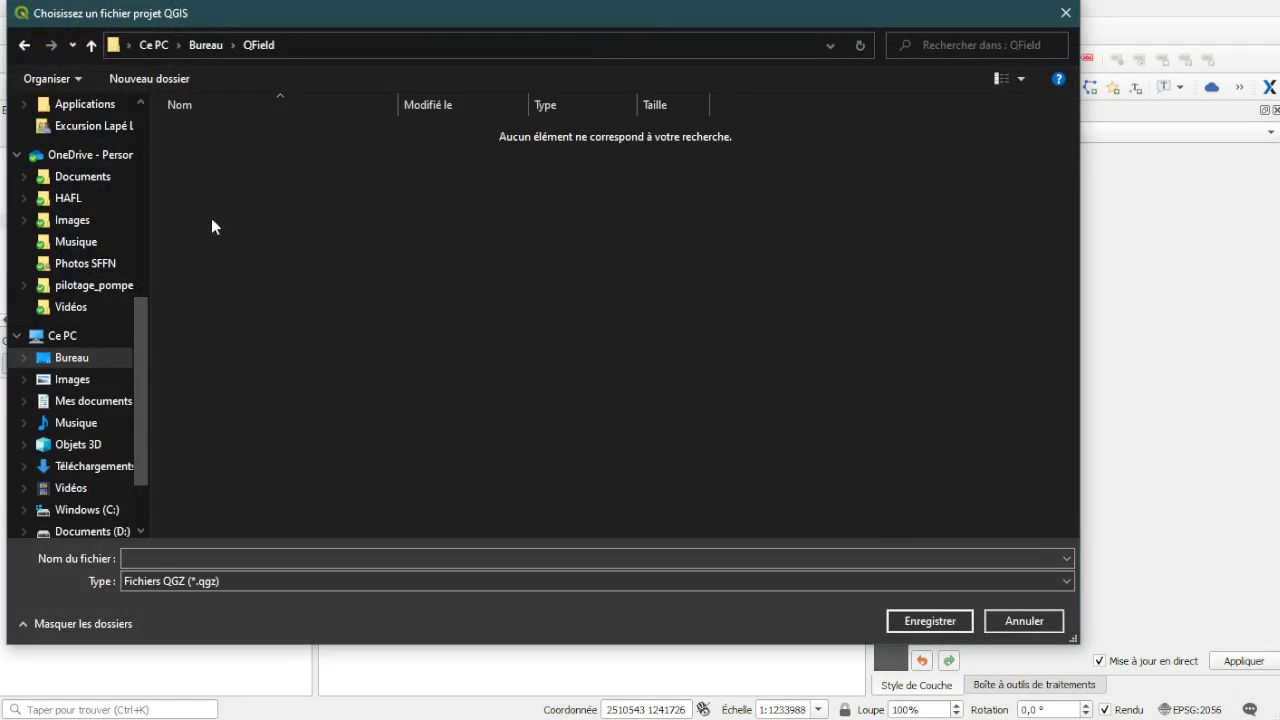
{"action": "left_click", "coordinate": [221, 557]}
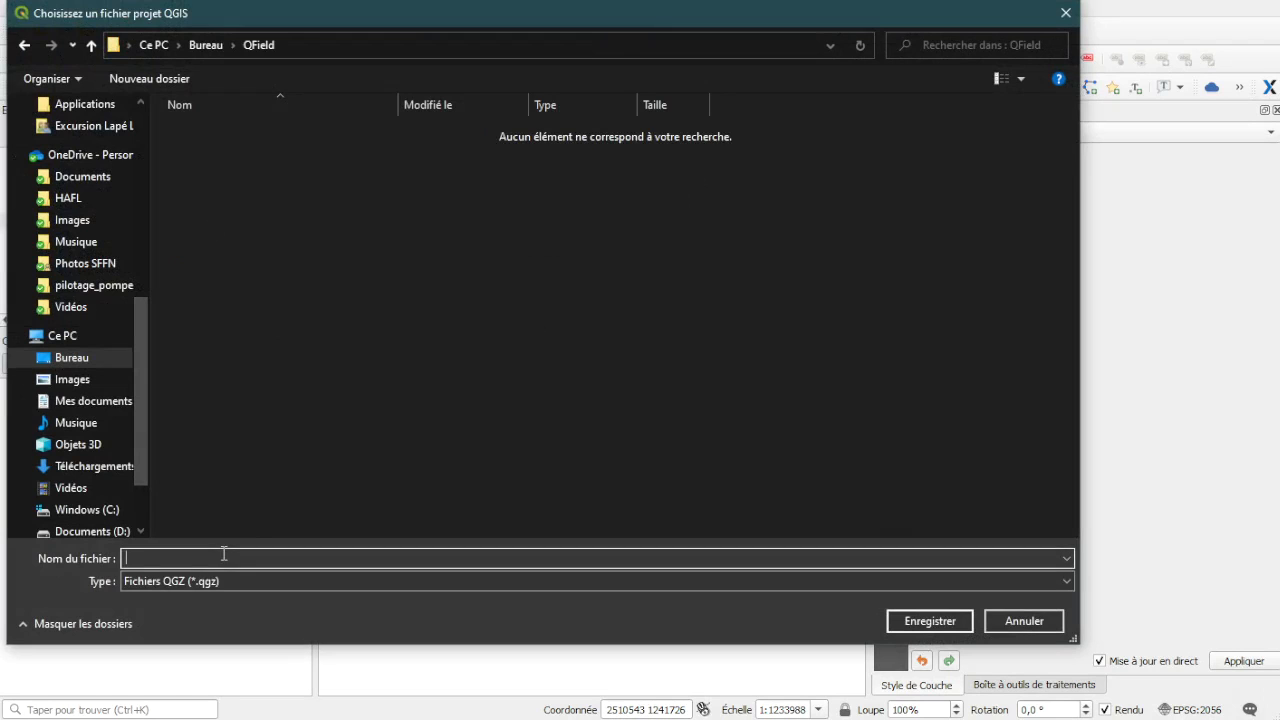
{"action": "type", "text": "test"}
{"action": "left_click", "coordinate": [918, 621]}
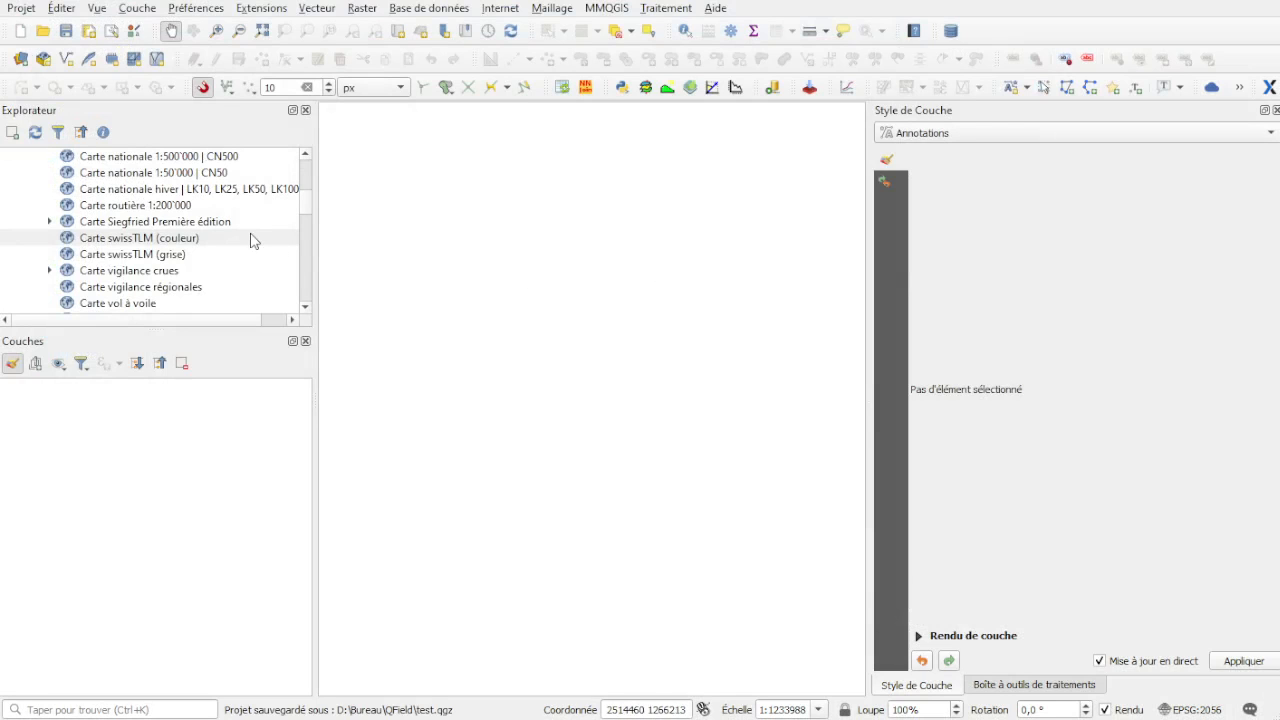
Step: Open the data source manager for WMS/WMTS and review the connection details of WMS Swisstopo
{"action": "left_click", "coordinate": [20, 59]}
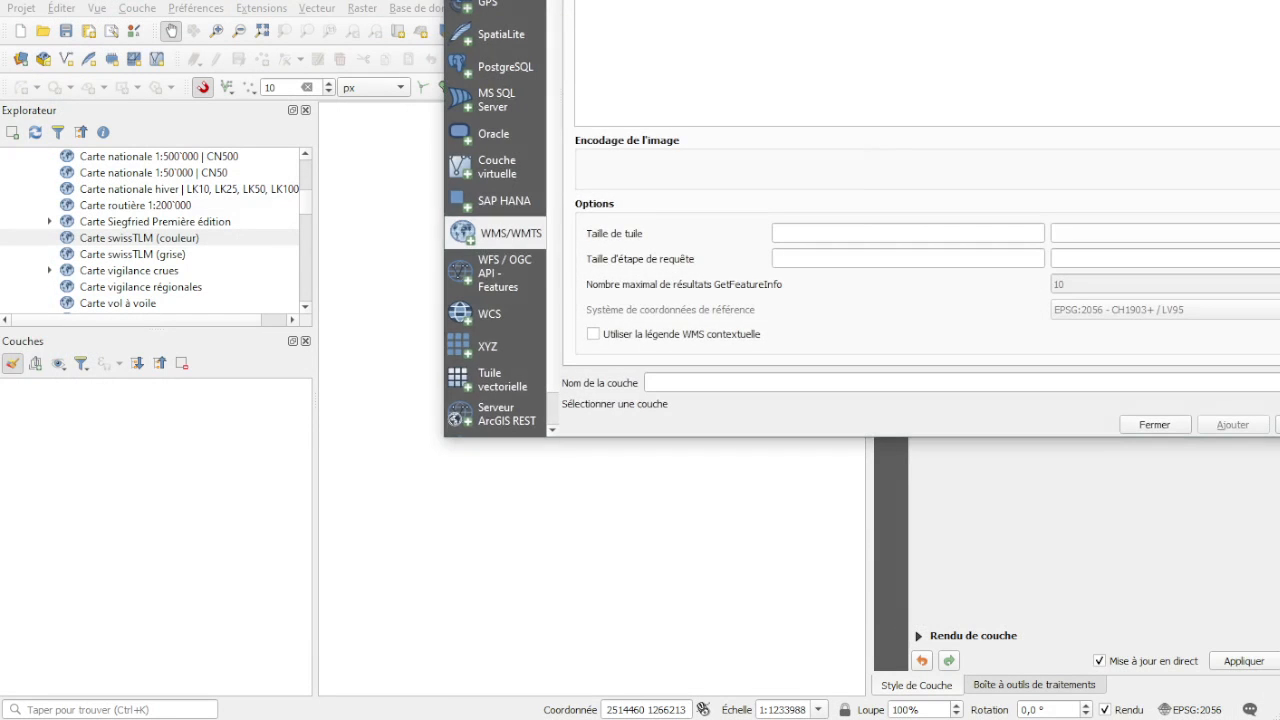
{"action": "left_click_drag", "start_coordinate": [630, 0], "coordinate": [384, 6]}
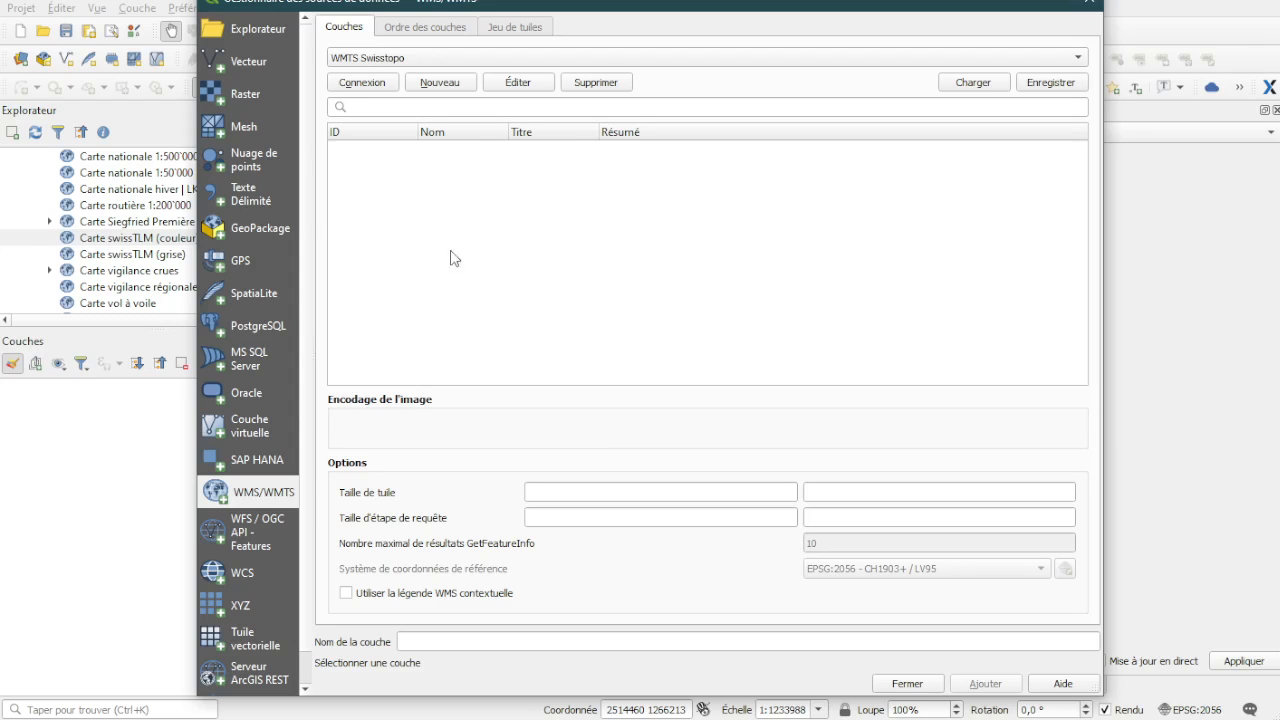
{"action": "left_click_drag", "start_coordinate": [505, 8], "coordinate": [493, 27]}
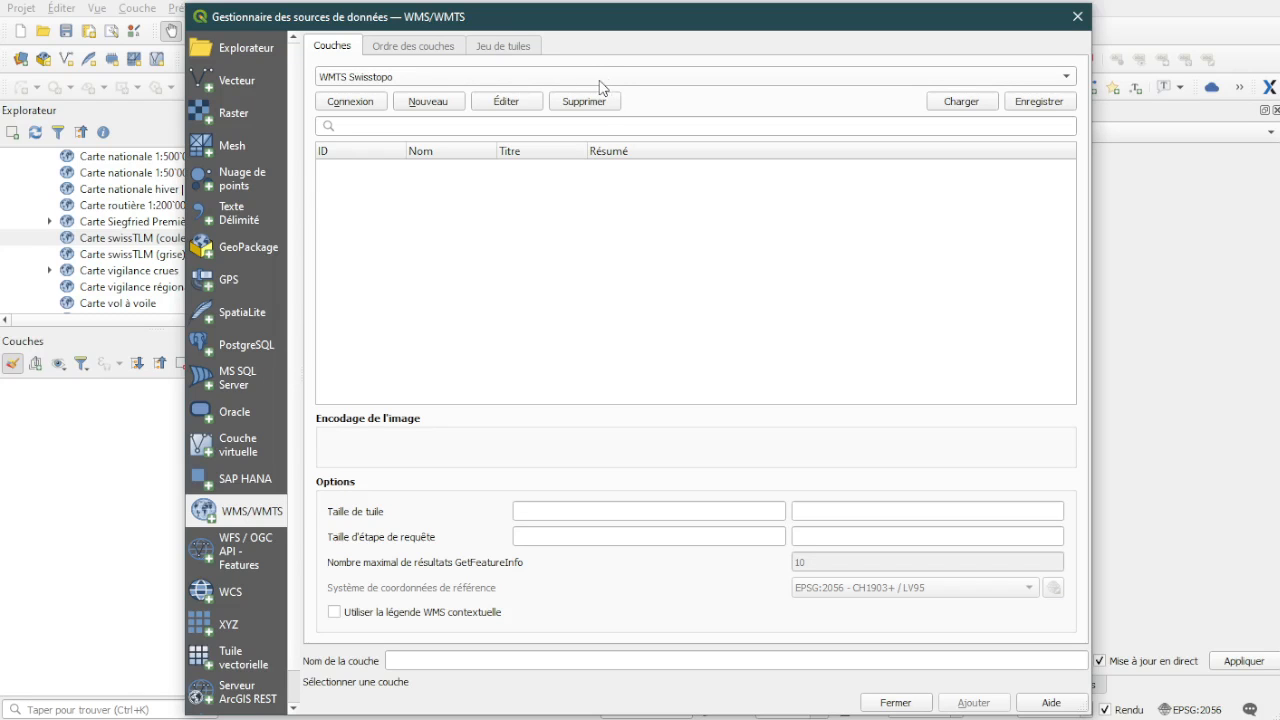
{"action": "left_click", "coordinate": [345, 80]}
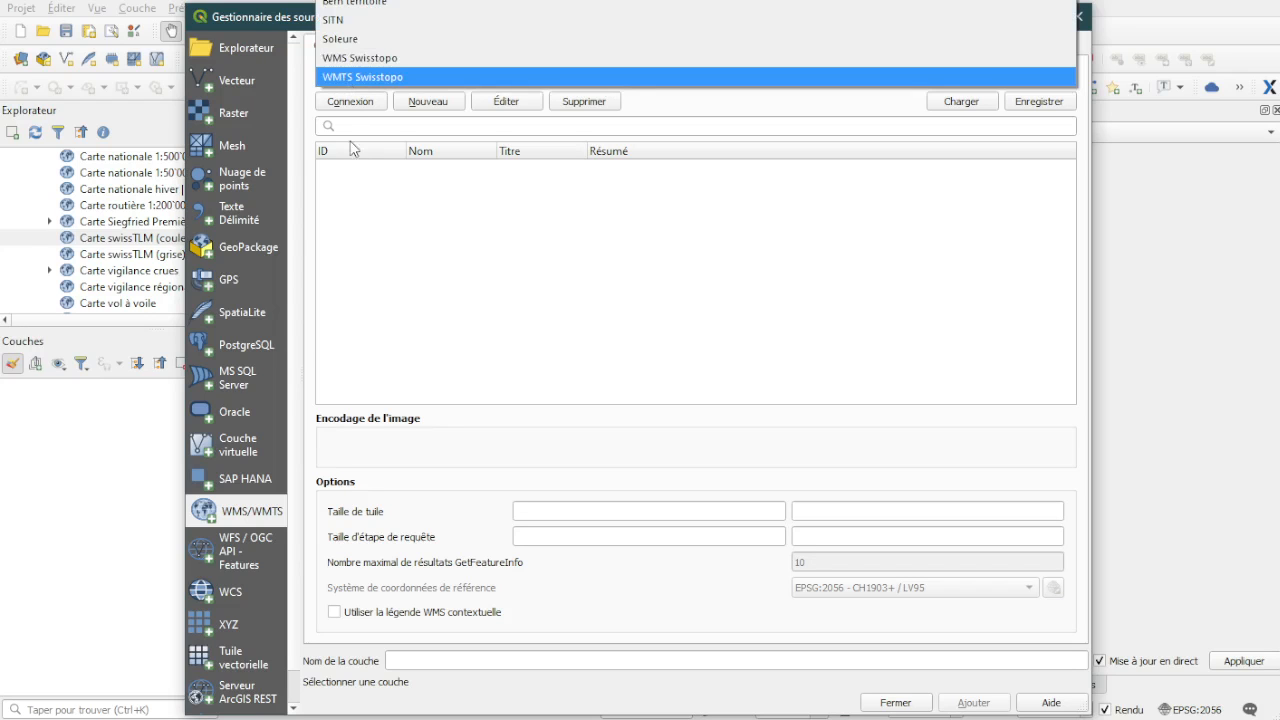
{"action": "left_click", "coordinate": [362, 62]}
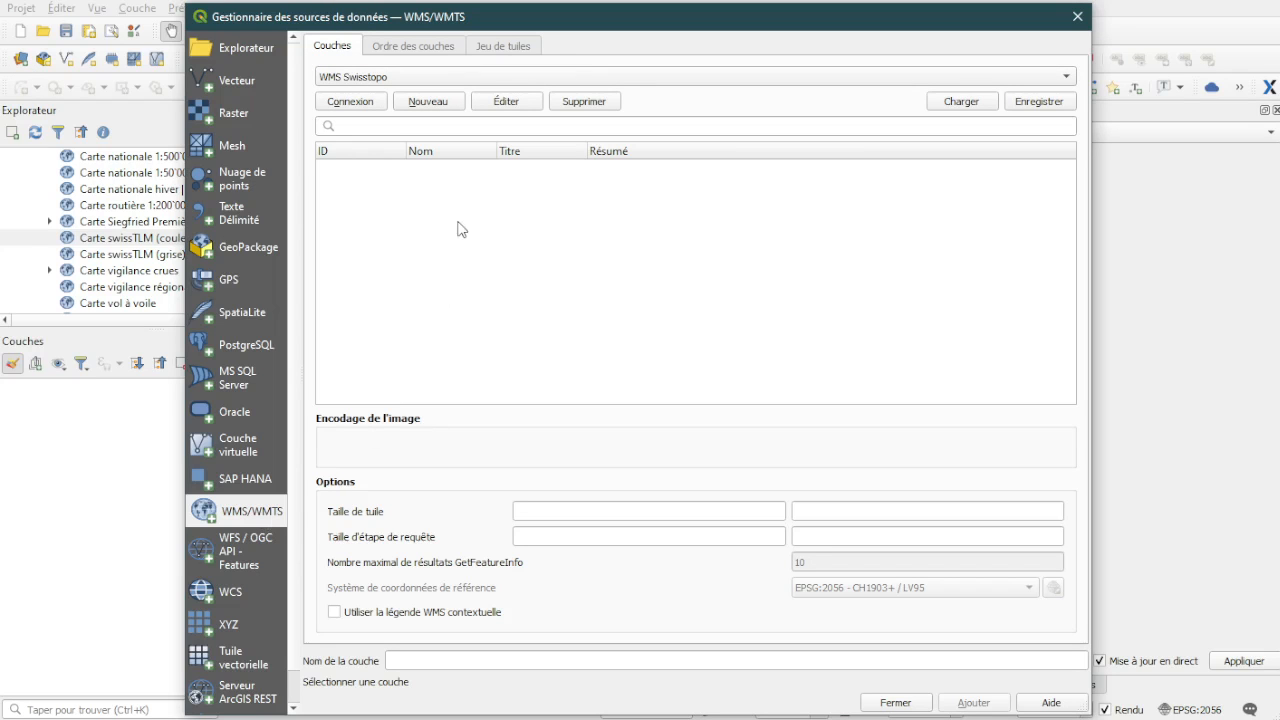
{"action": "left_click", "coordinate": [507, 106]}
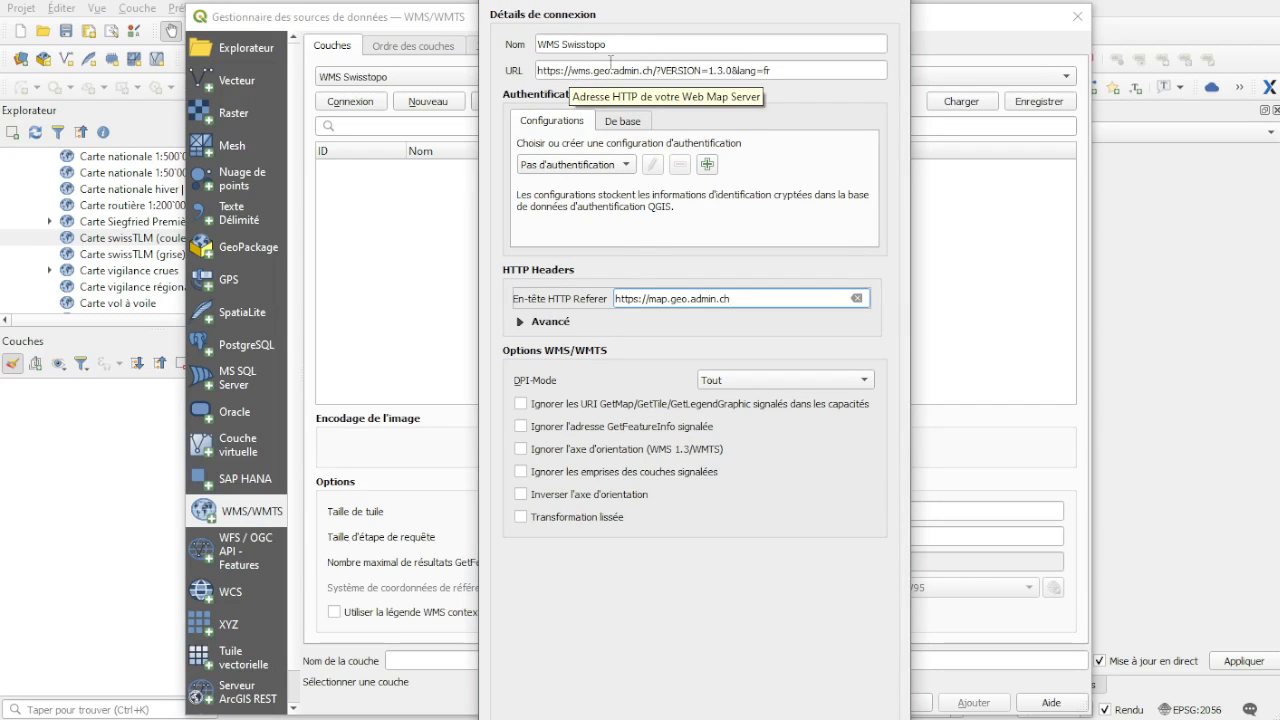
{"action": "left_click_drag", "start_coordinate": [657, 0], "coordinate": [661, 0]}
{"action": "left_click", "coordinate": [710, 705]}
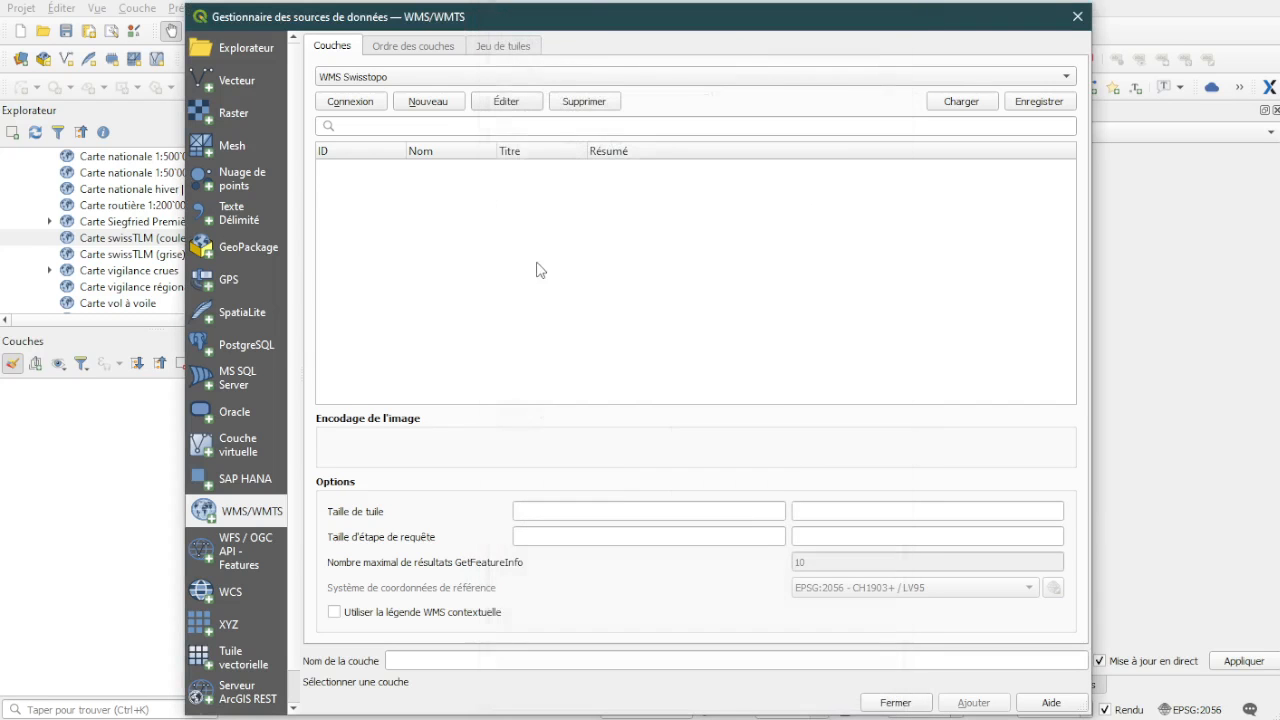
Step: Review the connection details of the WMTS Swisstopo service, leaving its settings as they are
{"action": "left_click", "coordinate": [385, 78]}
{"action": "left_click", "coordinate": [385, 92]}
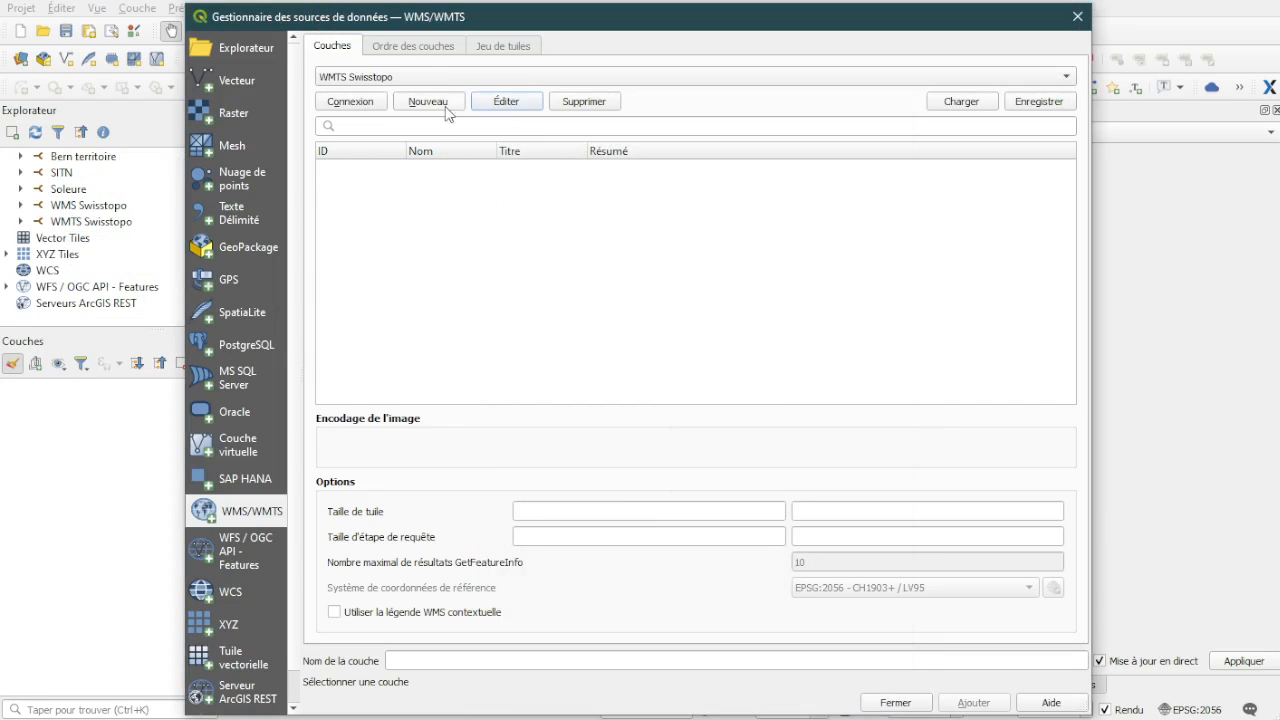
{"action": "left_click", "coordinate": [495, 104]}
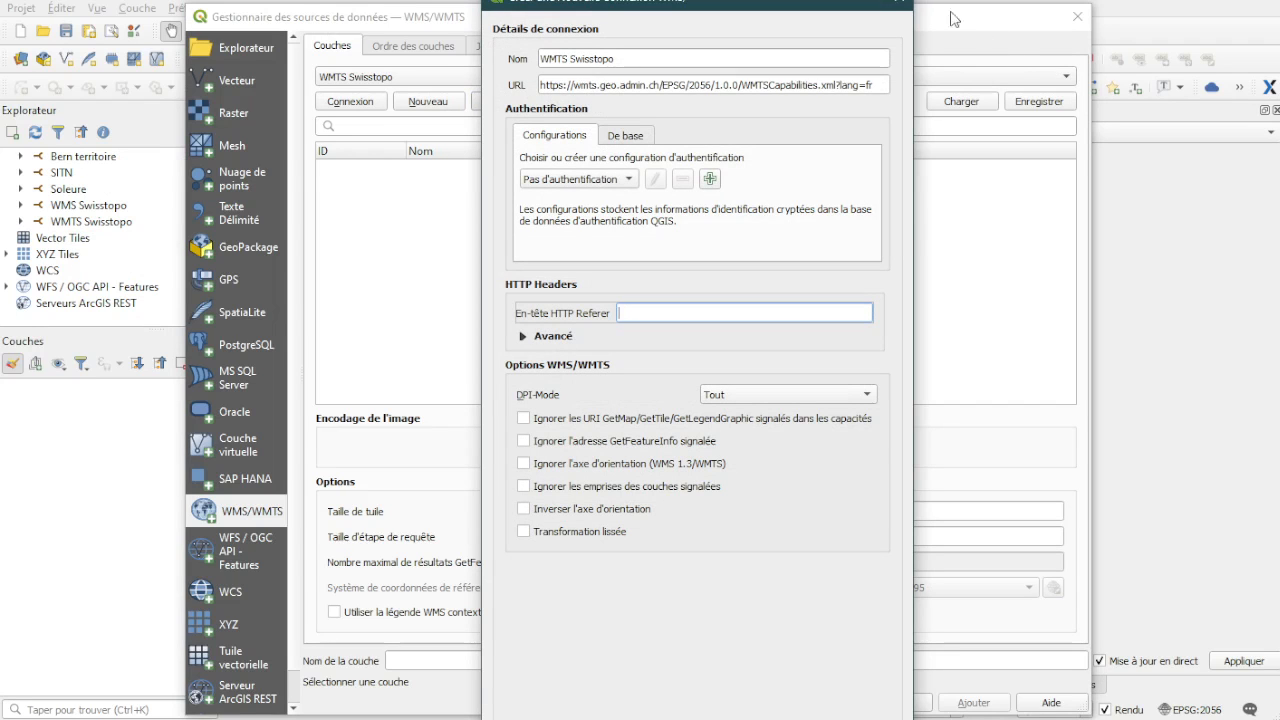
{"action": "left_click", "coordinate": [905, 3]}
Step: Connect to the WMS Swisstopo service to load its layer list
{"action": "left_click", "coordinate": [540, 79]}
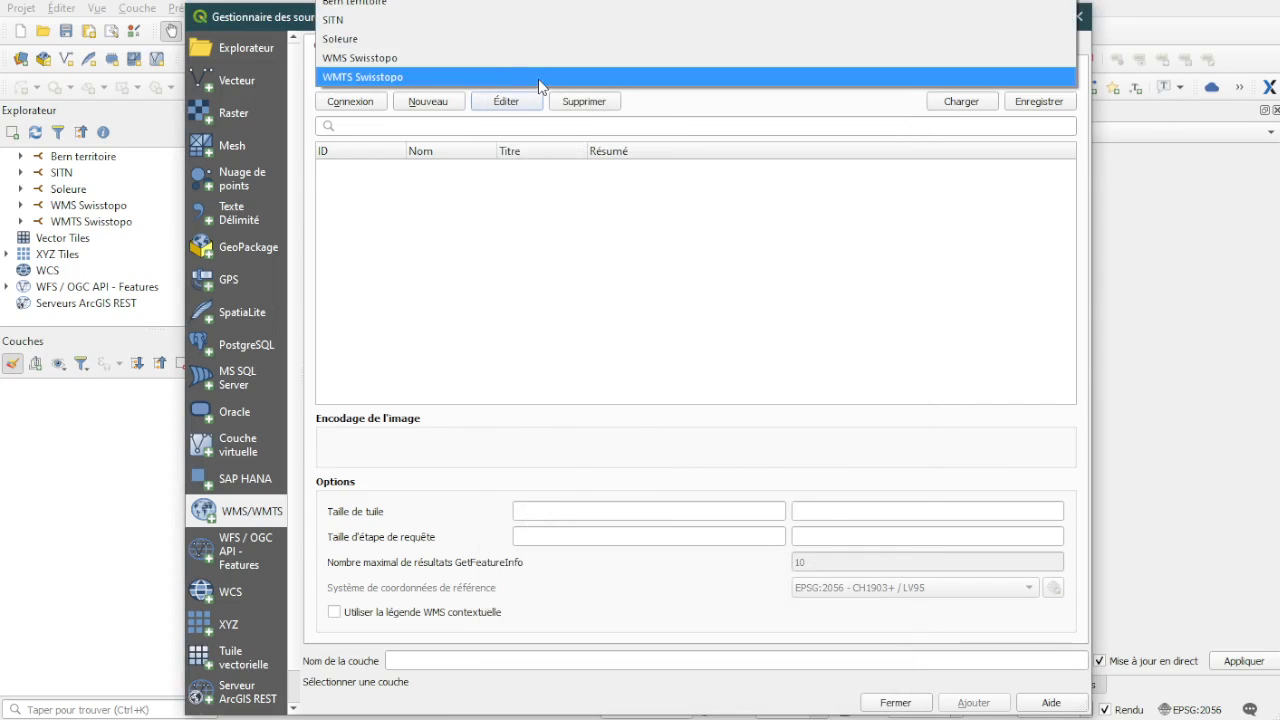
{"action": "left_click", "coordinate": [475, 58]}
{"action": "left_click", "coordinate": [368, 101]}
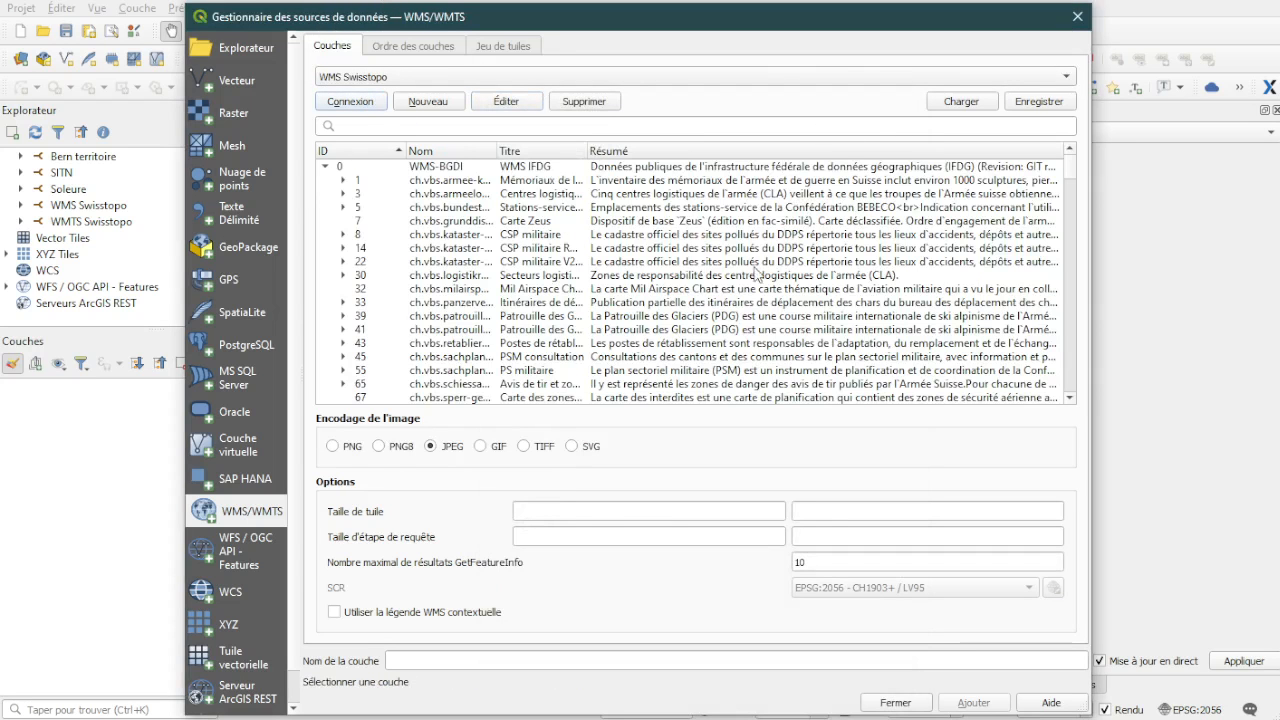
Step: Filter the service's layers by "cartes n" and add Cartes nationales (couleur) to the project
{"action": "left_click", "coordinate": [407, 127]}
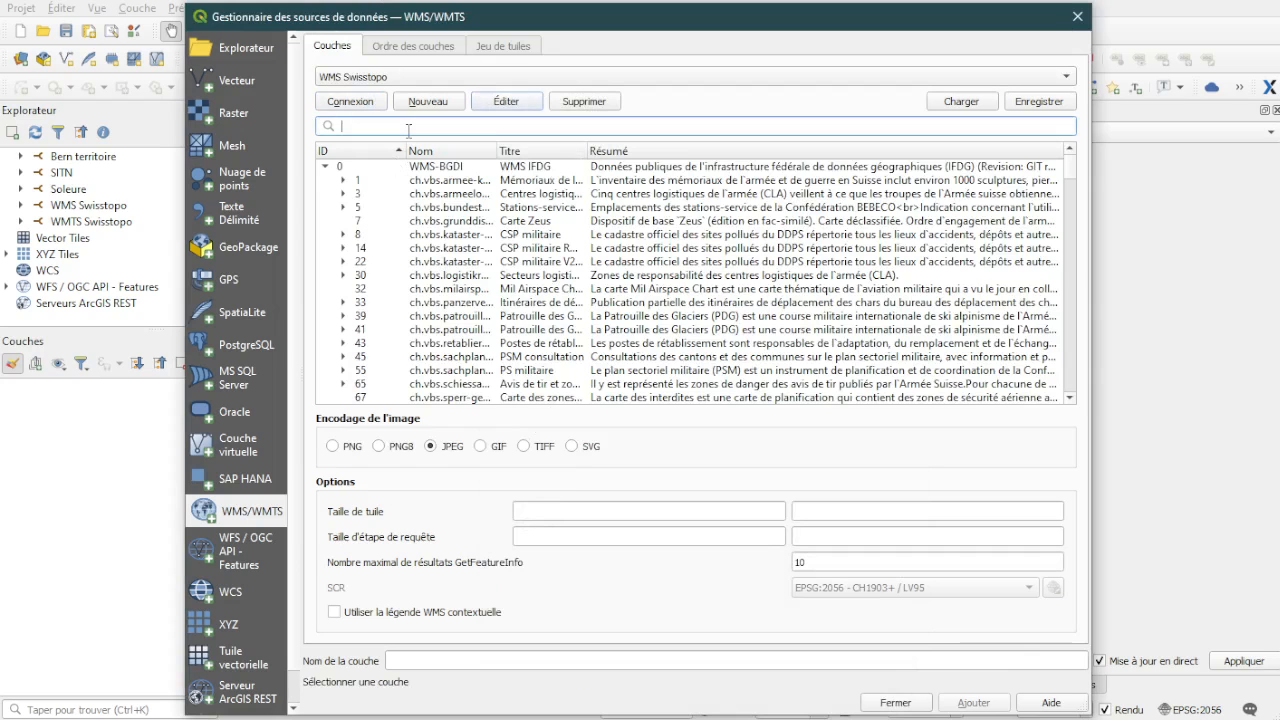
{"action": "type", "text": "cartes"}
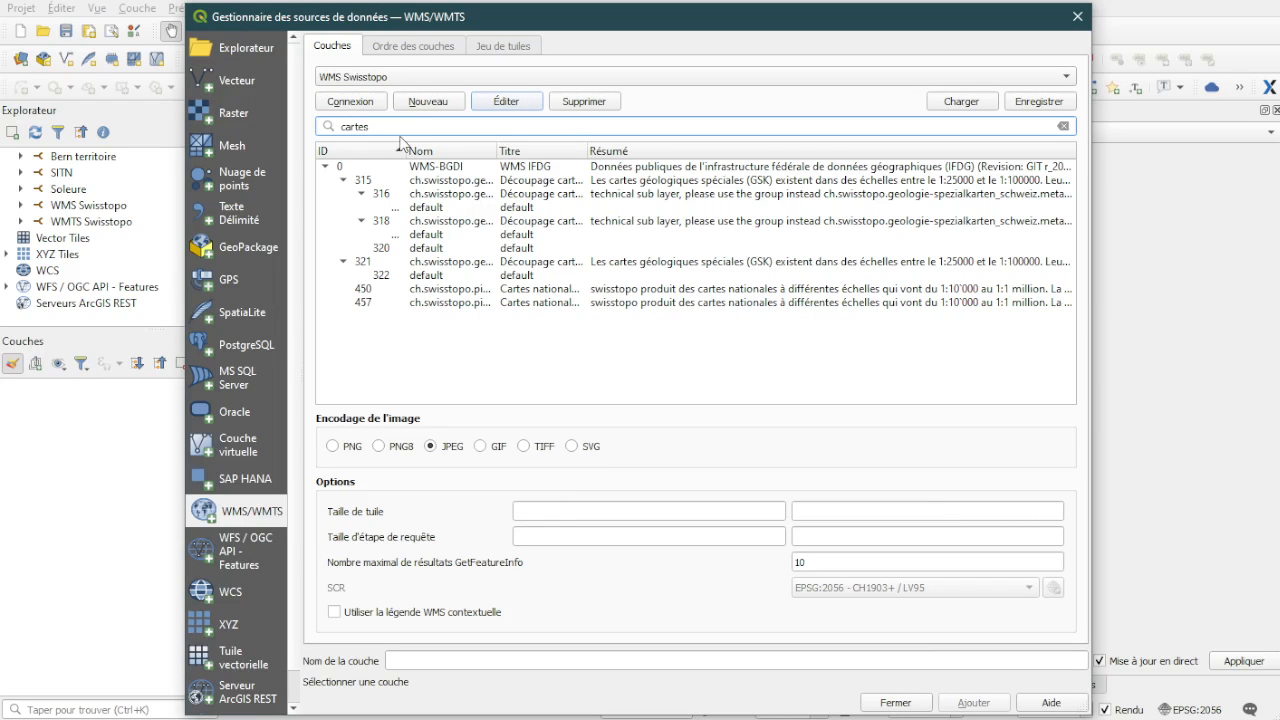
{"action": "type", "text": " n"}
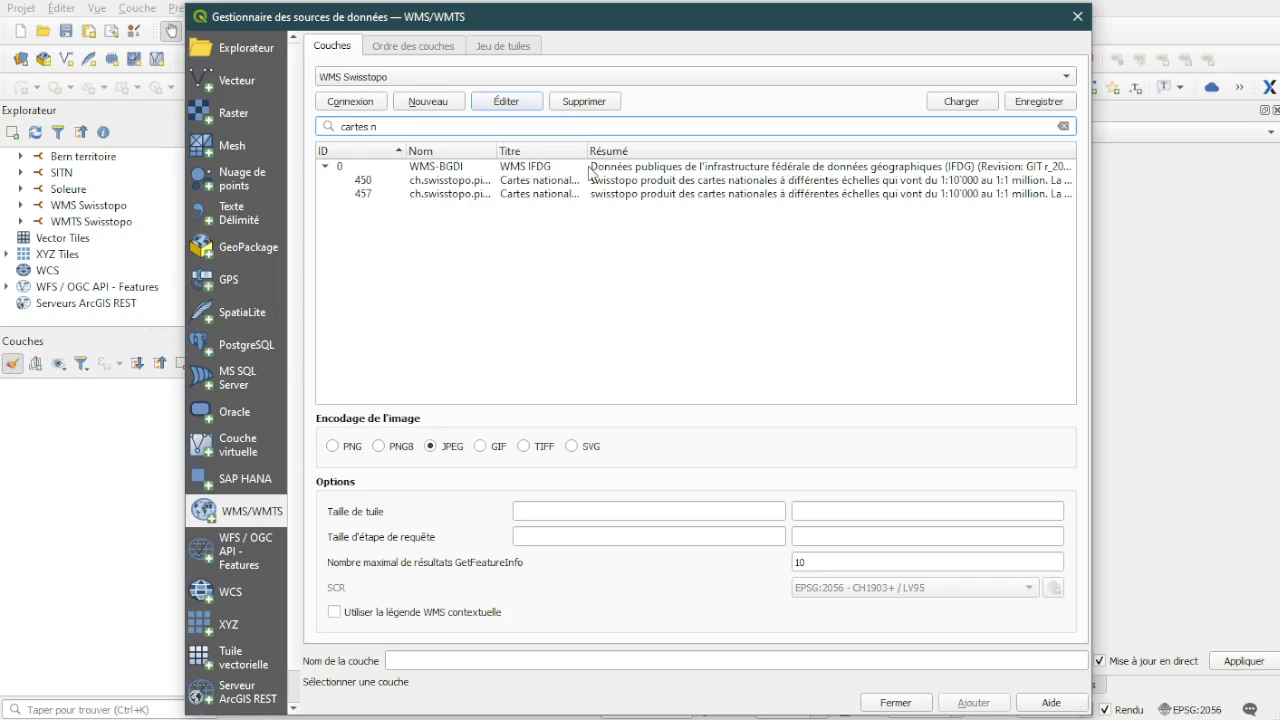
{"action": "left_click_drag", "start_coordinate": [588, 150], "coordinate": [662, 163]}
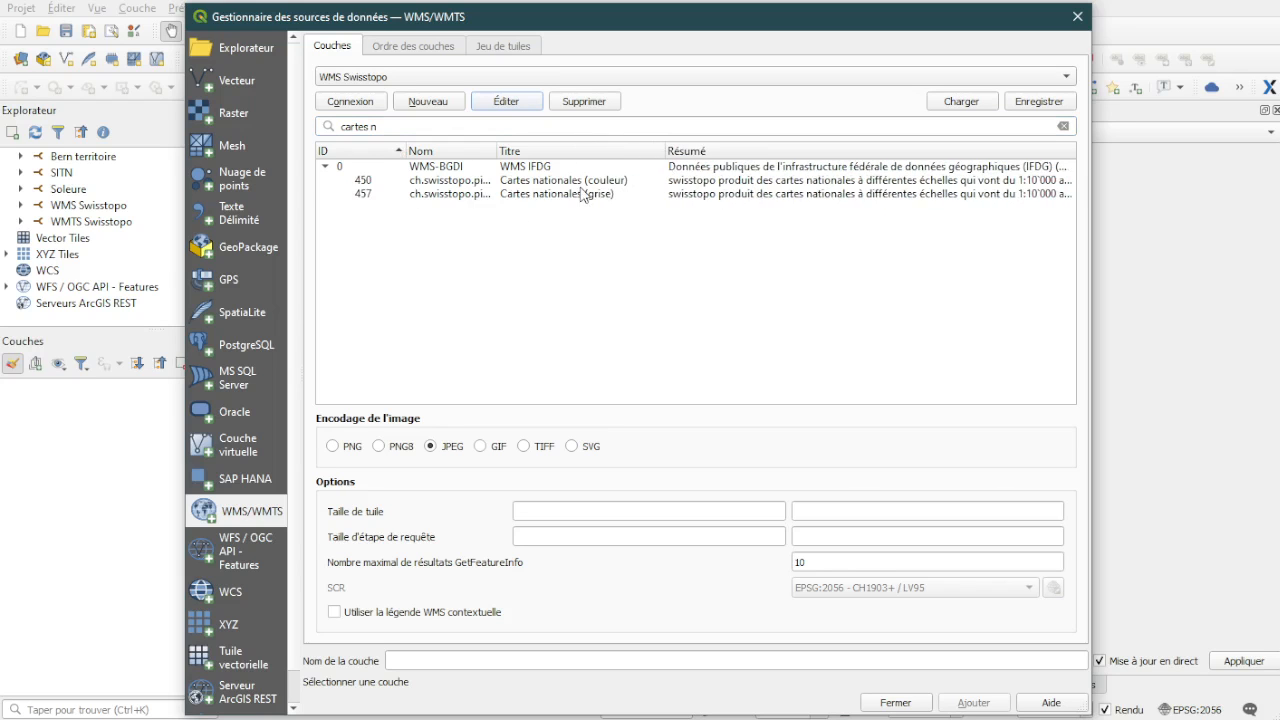
{"action": "left_click", "coordinate": [586, 181]}
{"action": "left_click", "coordinate": [973, 702]}
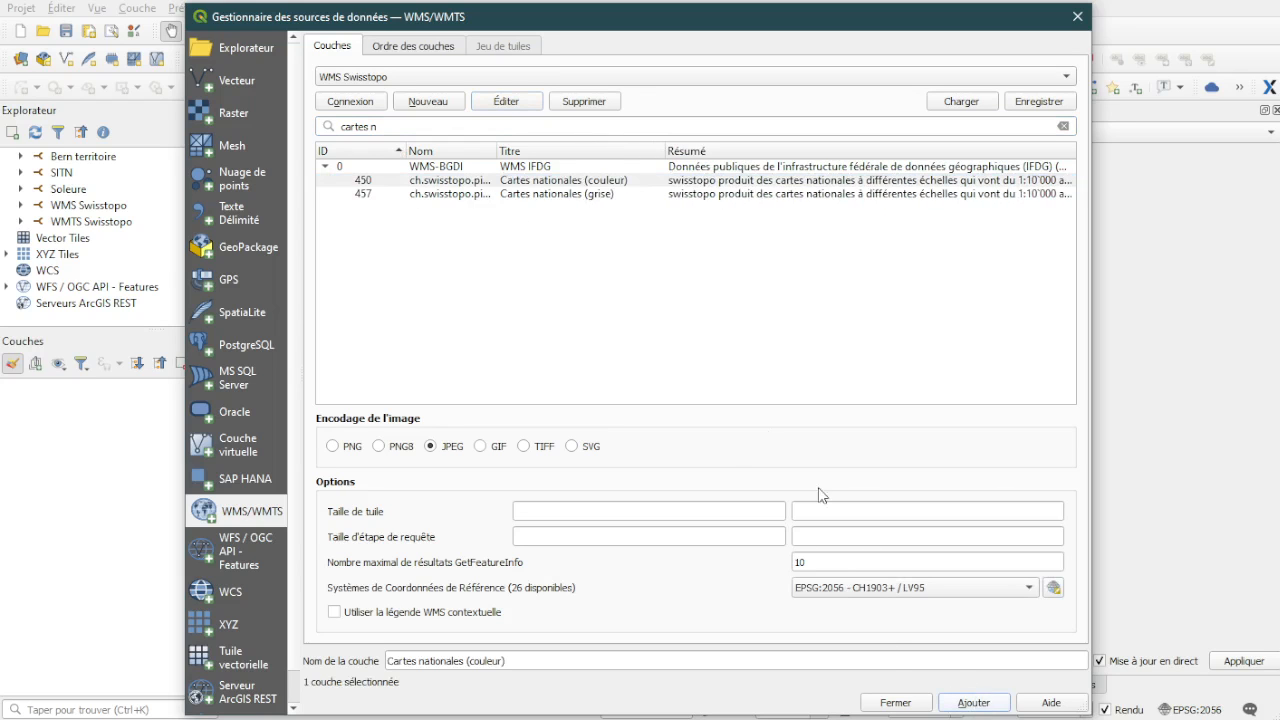
Step: Filter the layers by "swissimage", sort them by title, add SWISSIMAGE Fond de plan to the project and close the data source manager
{"action": "triple_click", "coordinate": [333, 126]}
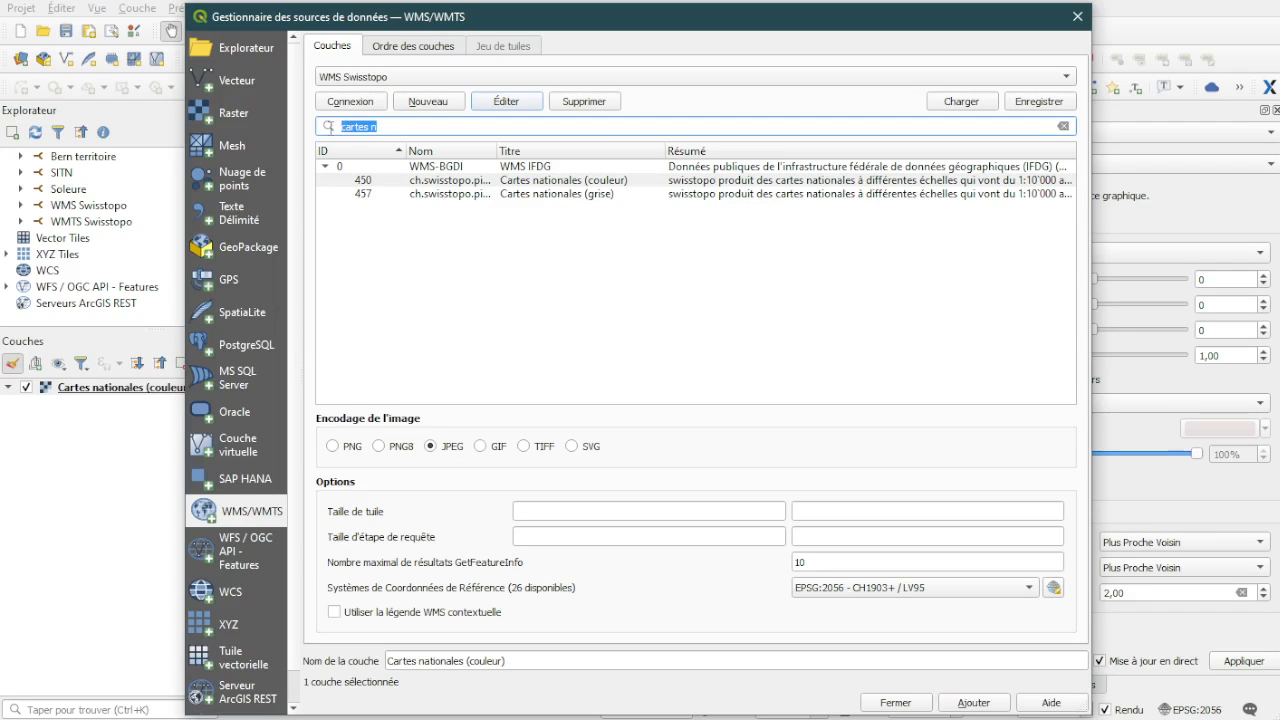
{"action": "type", "text": "swissim"}
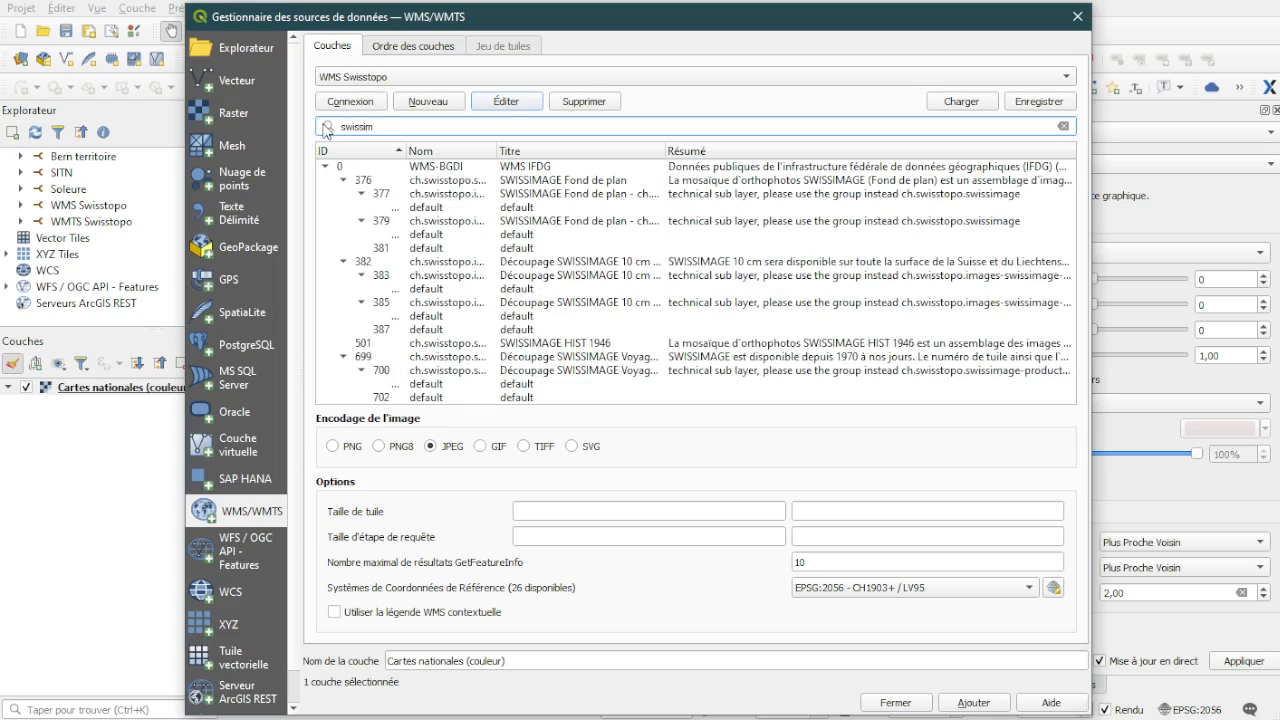
{"action": "type", "text": "age"}
{"action": "left_click_drag", "start_coordinate": [666, 150], "coordinate": [740, 149]}
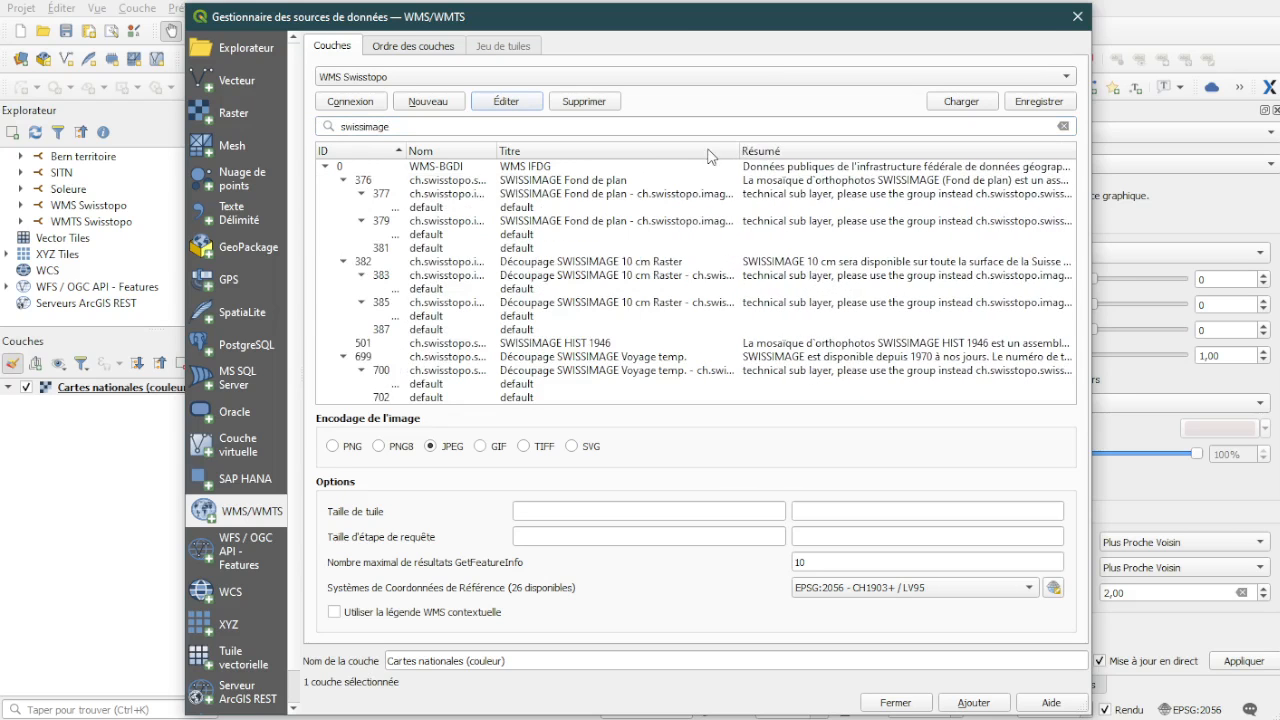
{"action": "left_click", "coordinate": [598, 151]}
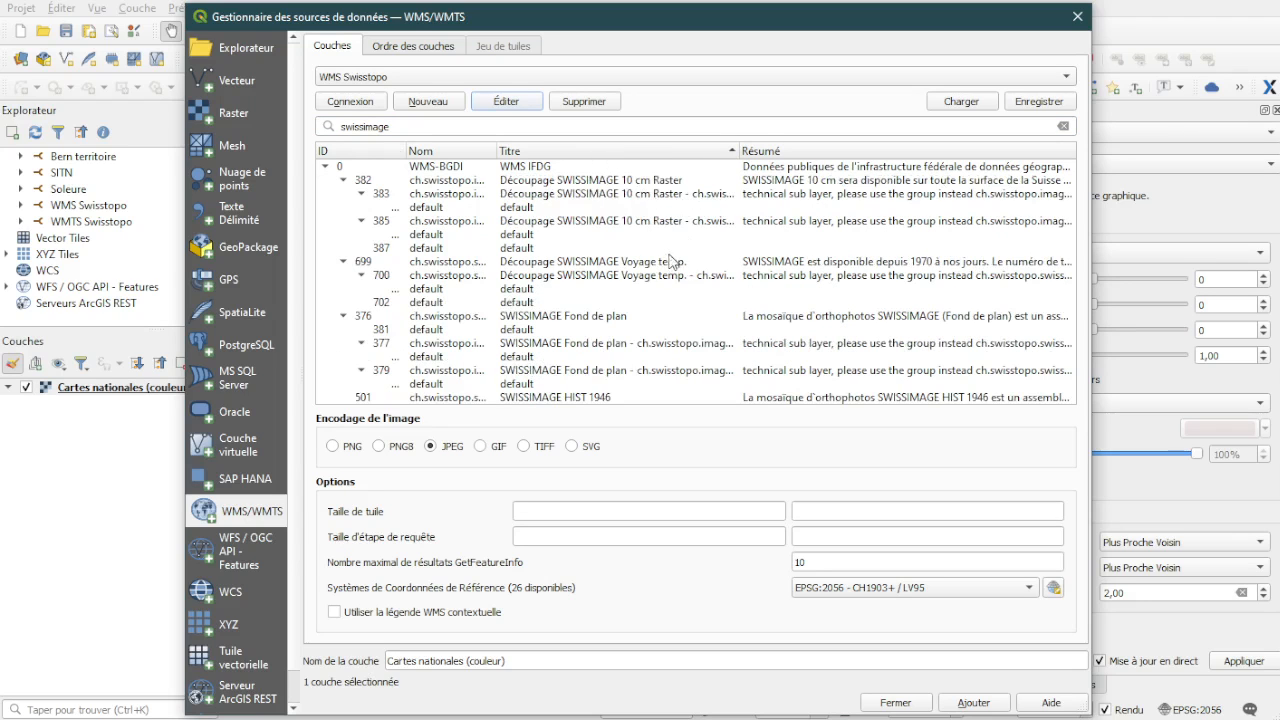
{"action": "left_click", "coordinate": [613, 319]}
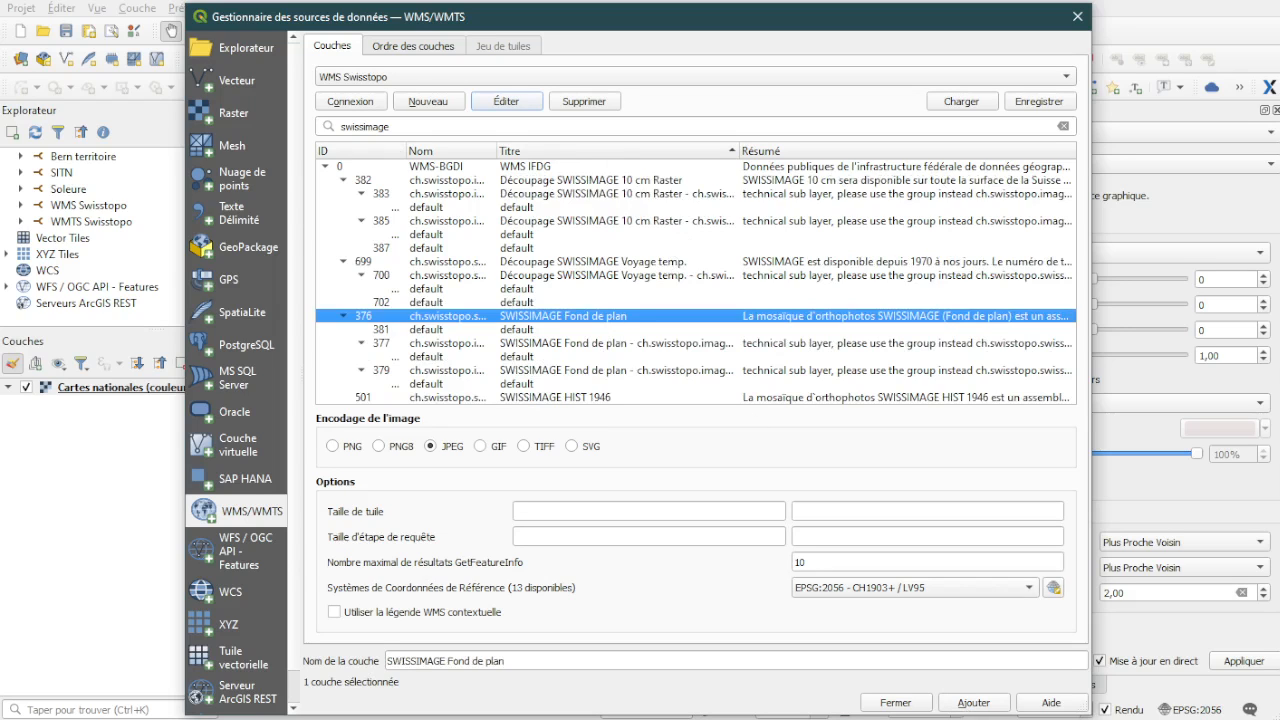
{"action": "left_click", "coordinate": [990, 706]}
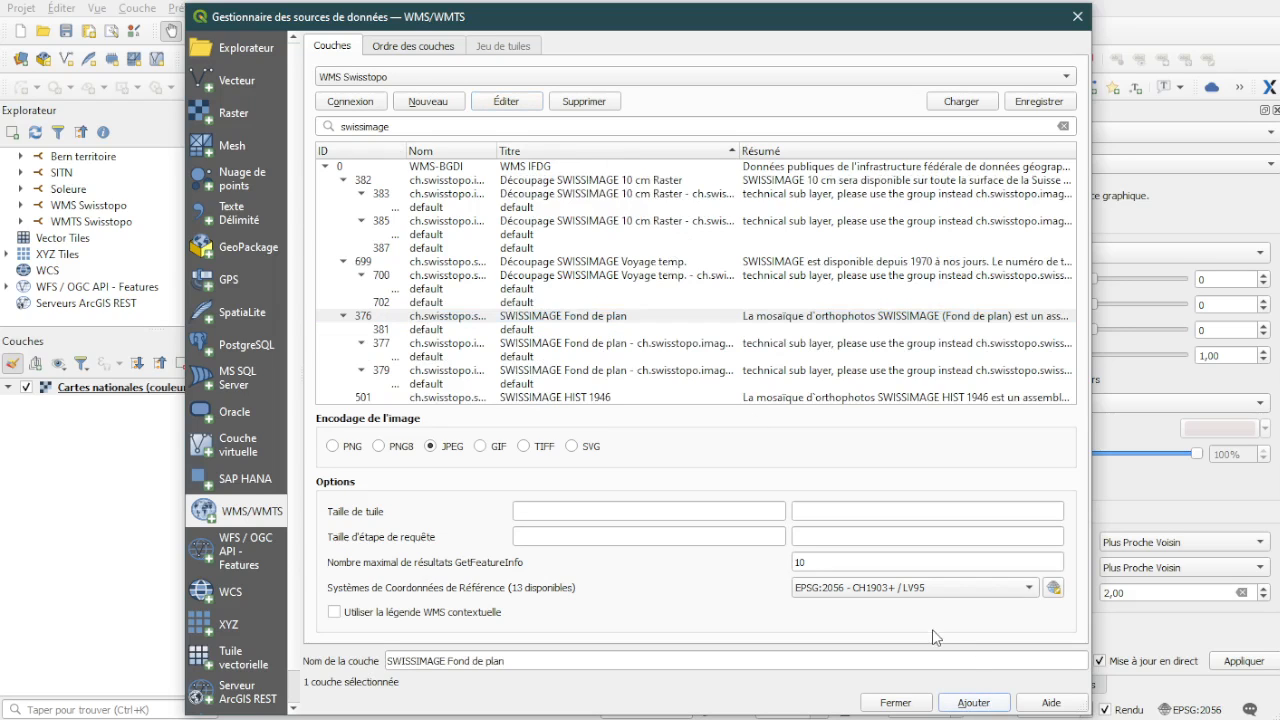
{"action": "left_click", "coordinate": [908, 705]}
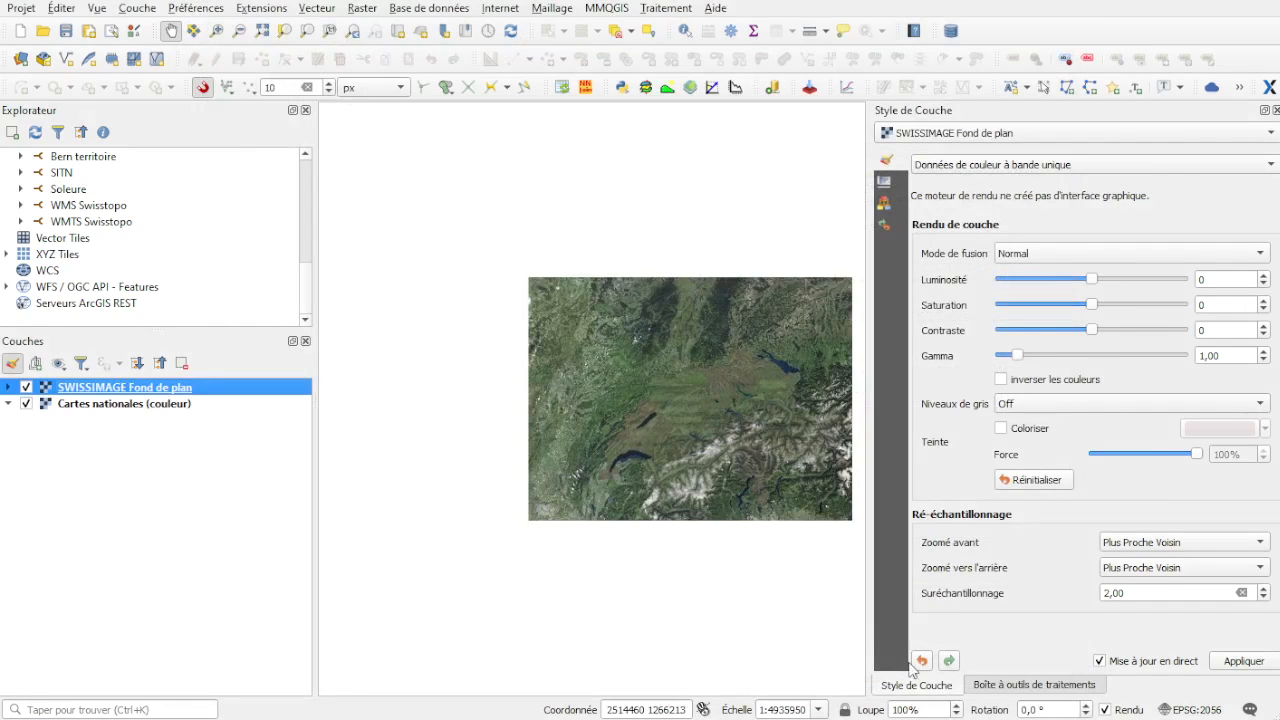
Step: Toggle the SWISSIMAGE Fond de plan layer's visibility and leave it hidden, with Cartes nationales (couleur) displayed
{"action": "left_click", "coordinate": [26, 388]}
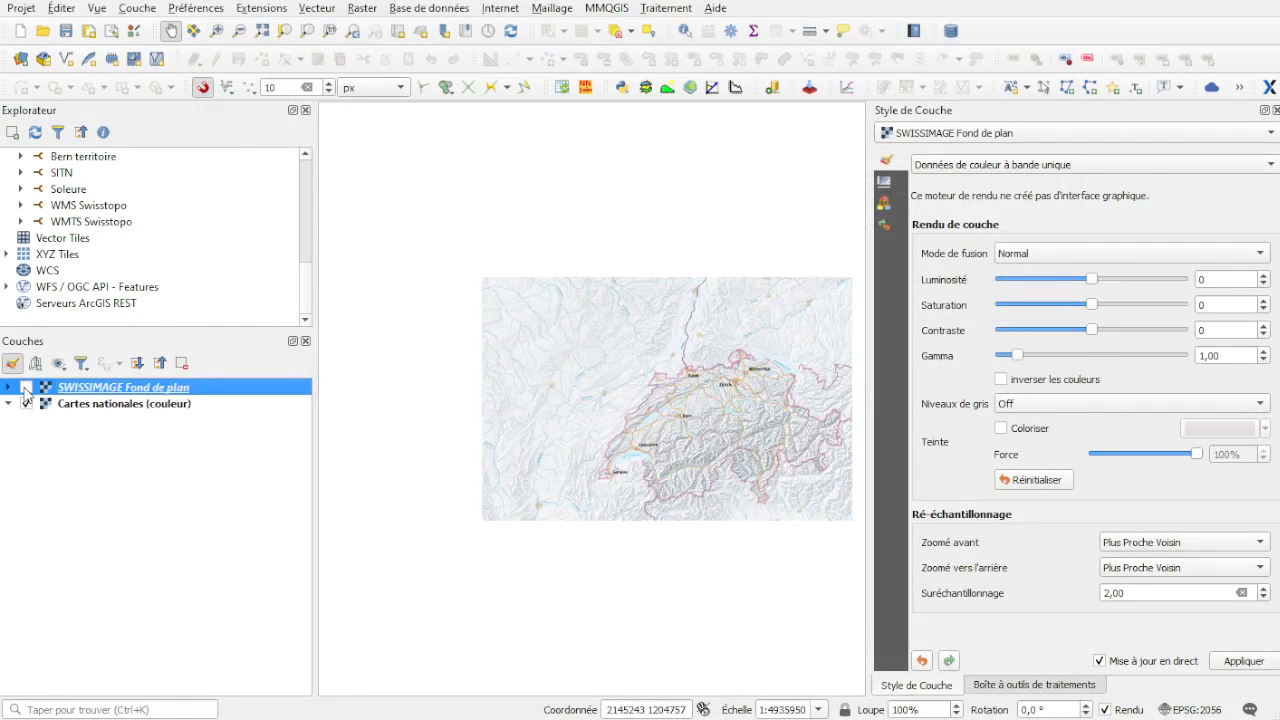
{"action": "left_click", "coordinate": [26, 388]}
{"action": "left_click", "coordinate": [26, 388]}
{"action": "scroll", "coordinate": [684, 462], "scroll_direction": "up", "scroll_amount": 2}
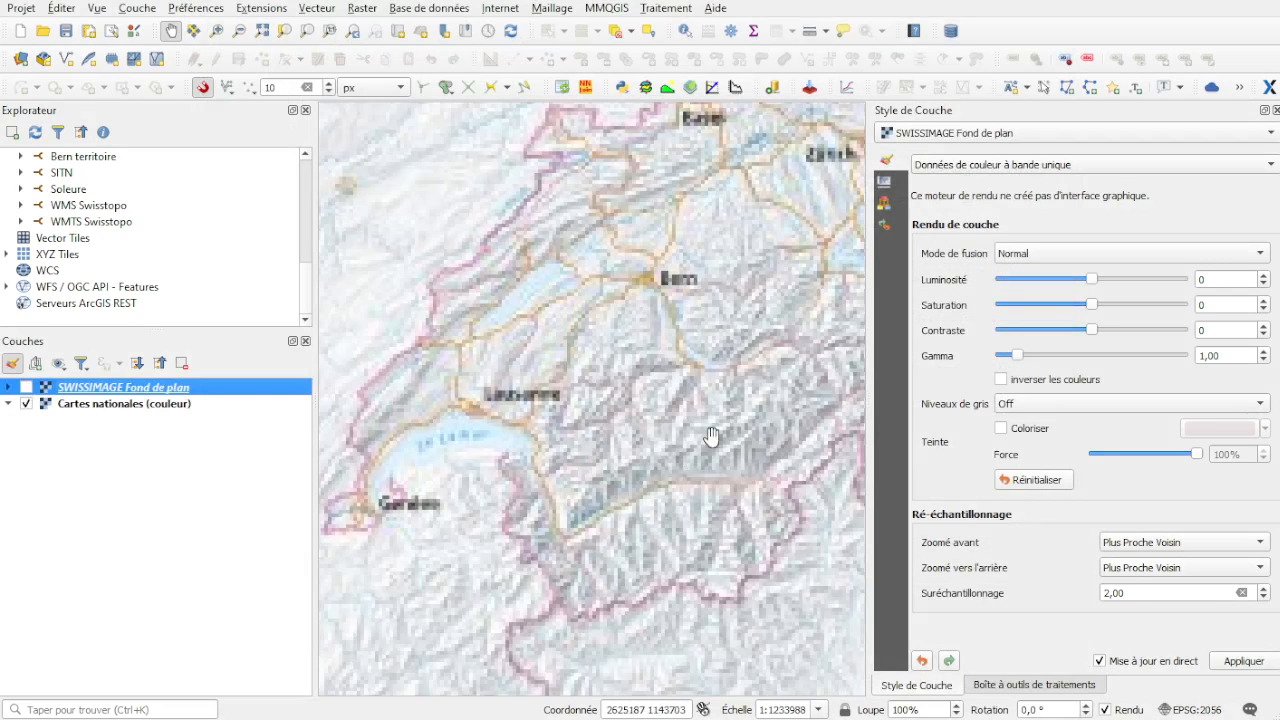
{"action": "left_click_drag", "start_coordinate": [733, 361], "coordinate": [677, 375]}
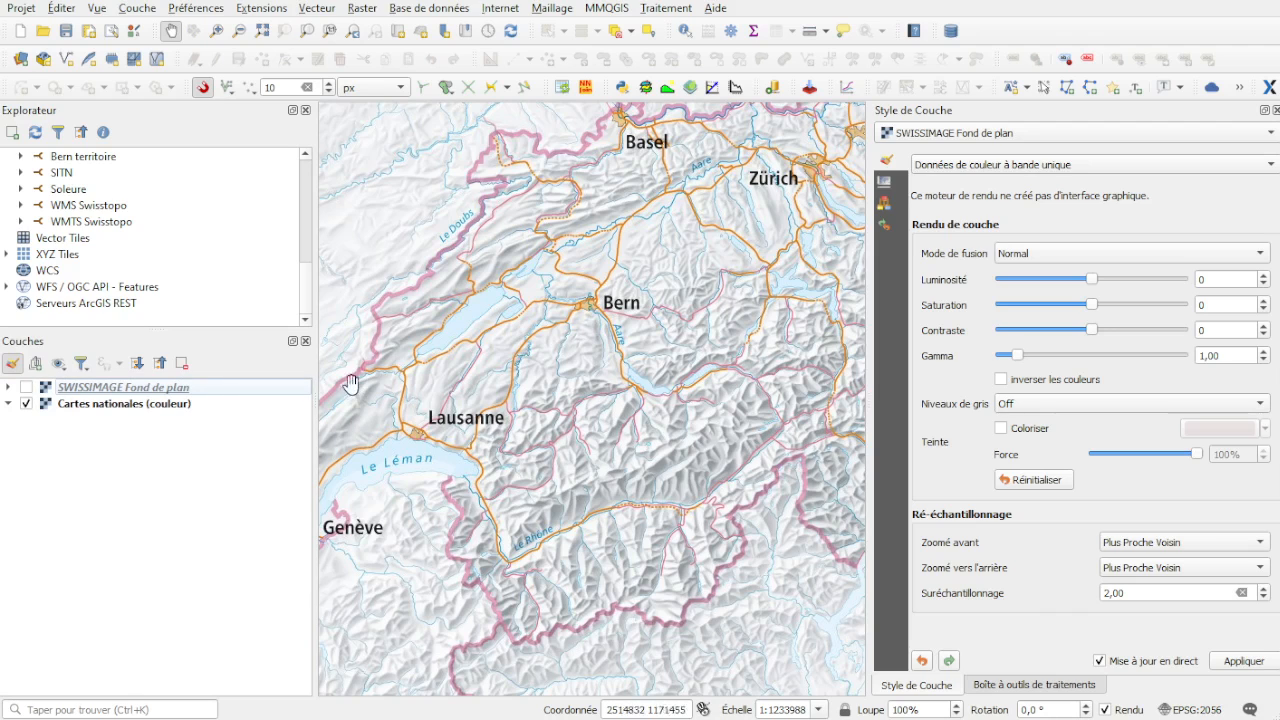
{"action": "mouse_move", "coordinate": [129, 719]}
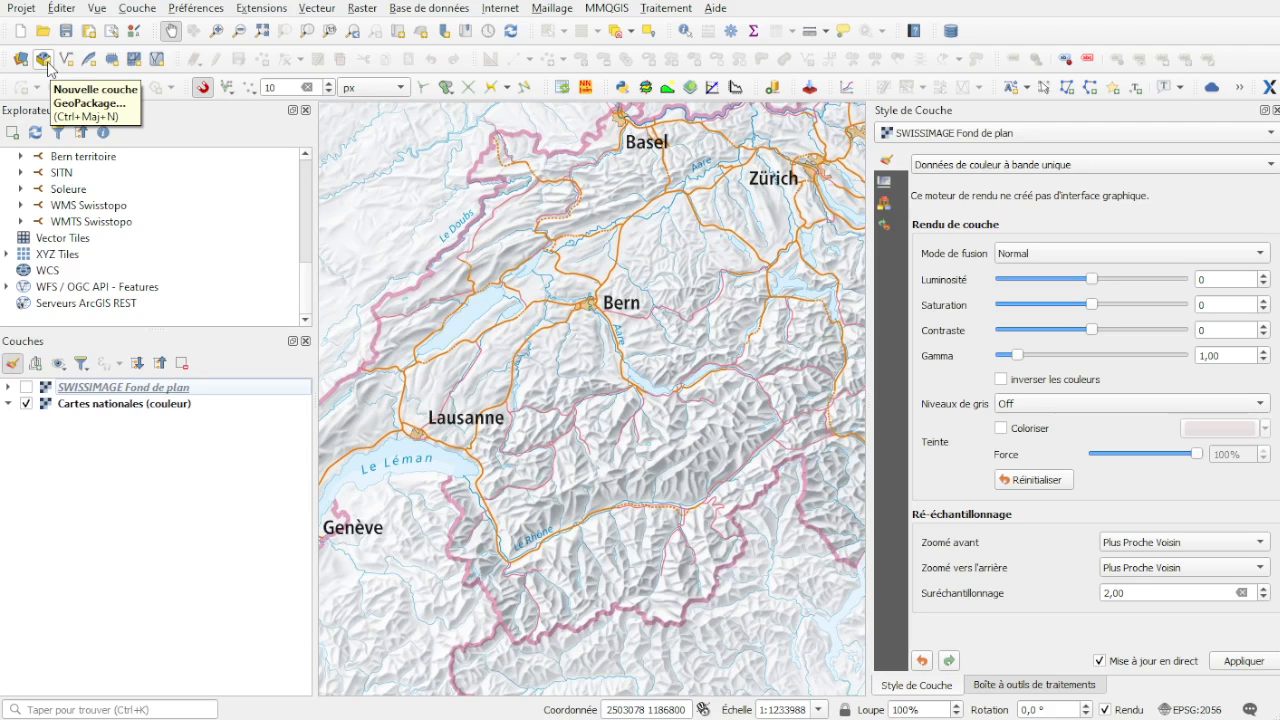
Step: Start a new GeoPackage layer and browse to the QField folder on the desktop (Bureau) for its database file
{"action": "left_click", "coordinate": [45, 62]}
{"action": "left_click_drag", "start_coordinate": [595, 52], "coordinate": [403, 116]}
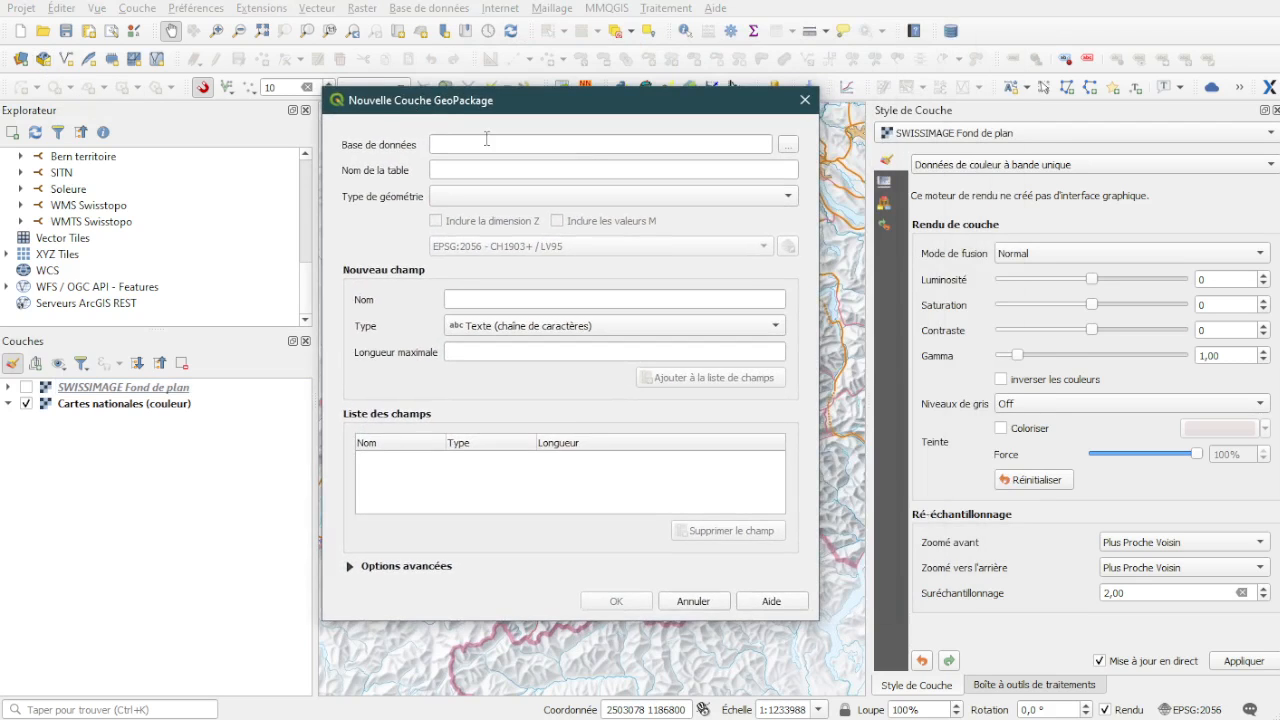
{"action": "left_click", "coordinate": [788, 145]}
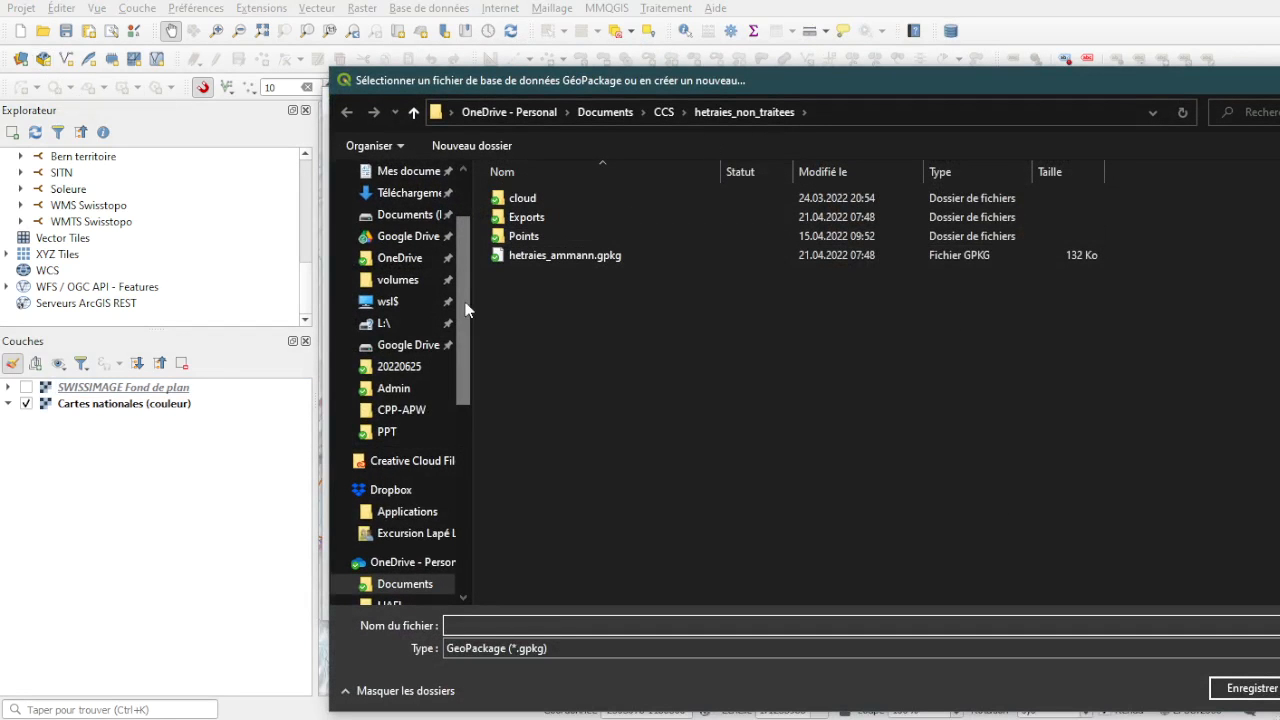
{"action": "scroll", "coordinate": [467, 310], "scroll_direction": "up", "scroll_amount": 2}
{"action": "left_click", "coordinate": [390, 207]}
{"action": "double_click", "coordinate": [524, 293]}
{"action": "left_click", "coordinate": [508, 626]}
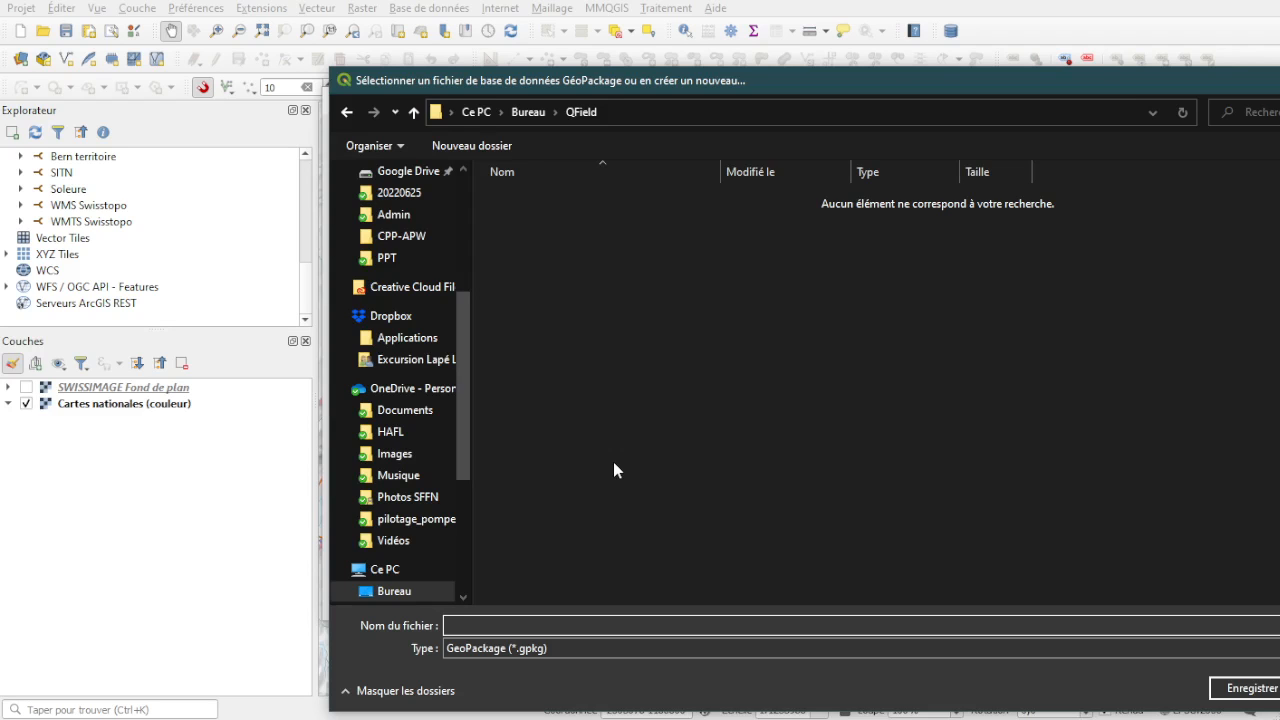
Step: Check the contents of the QField folder in File Explorer and return to the GeoPackage file selection
{"action": "left_click", "coordinate": [160, 719]}
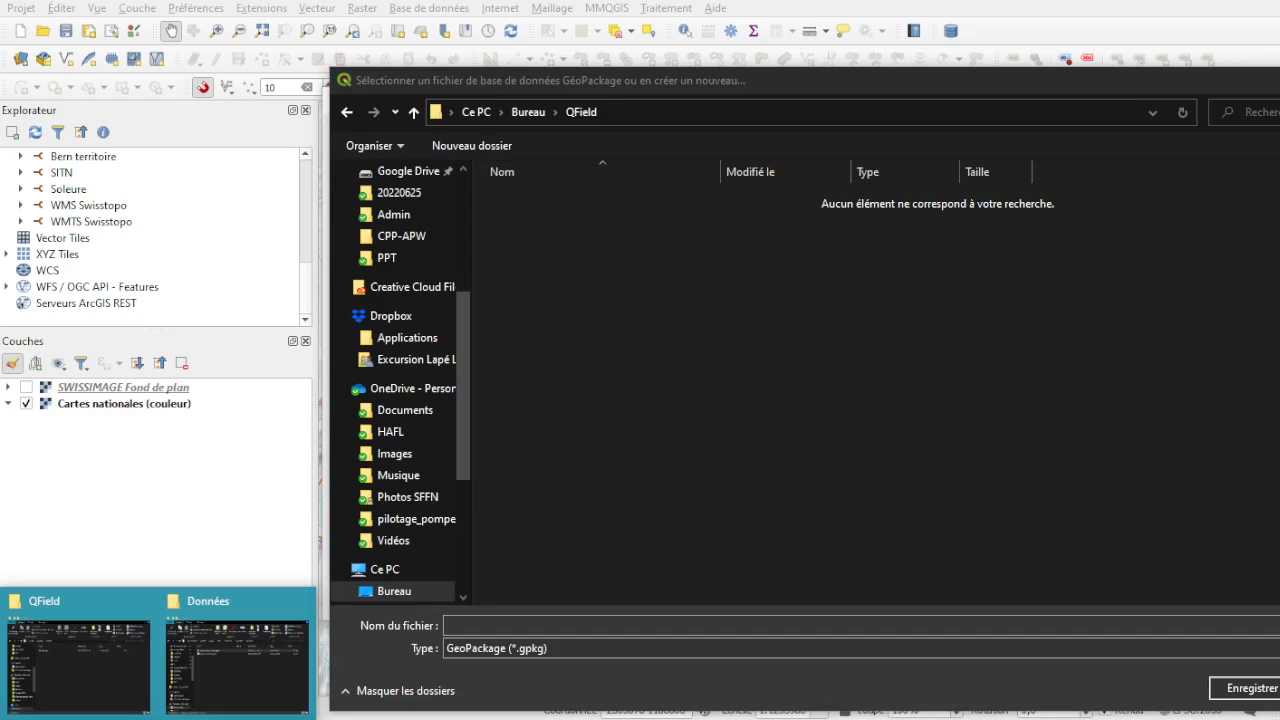
{"action": "left_click", "coordinate": [78, 660]}
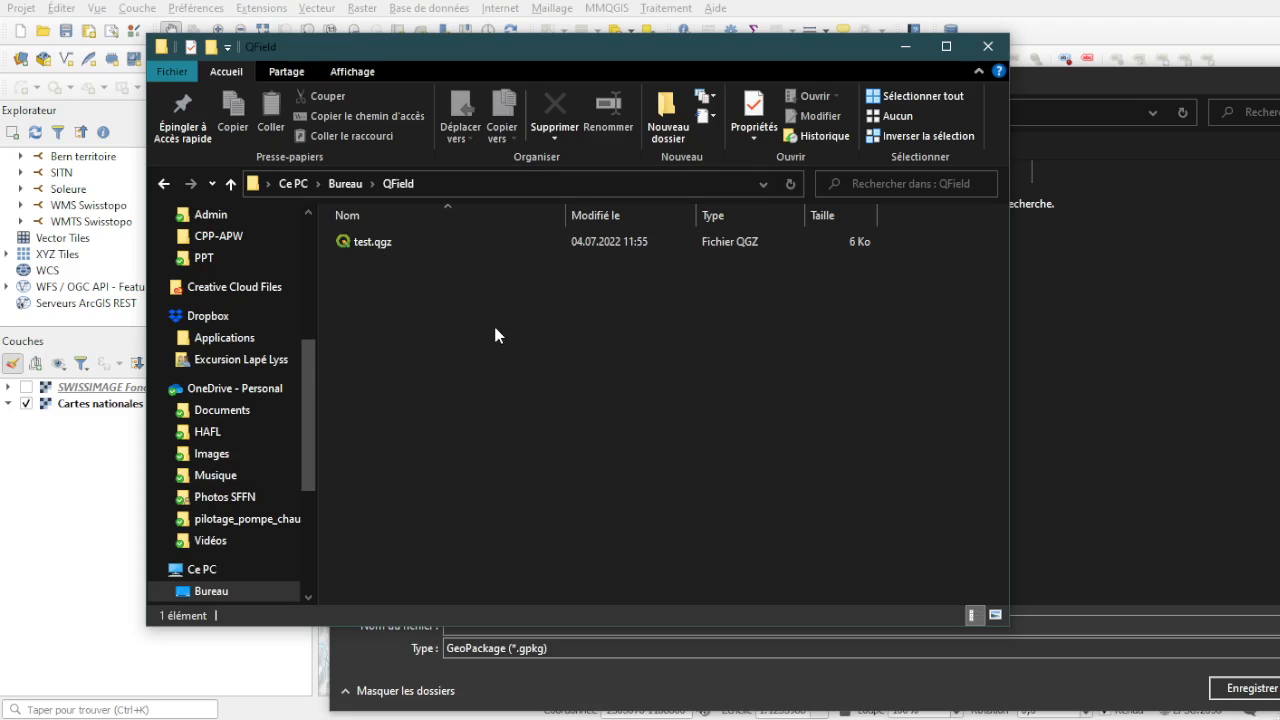
{"action": "left_click", "coordinate": [1049, 87]}
Step: Name the new GeoPackage database file couche and save it in the QField folder
{"action": "left_click_drag", "start_coordinate": [1049, 87], "coordinate": [789, 30]}
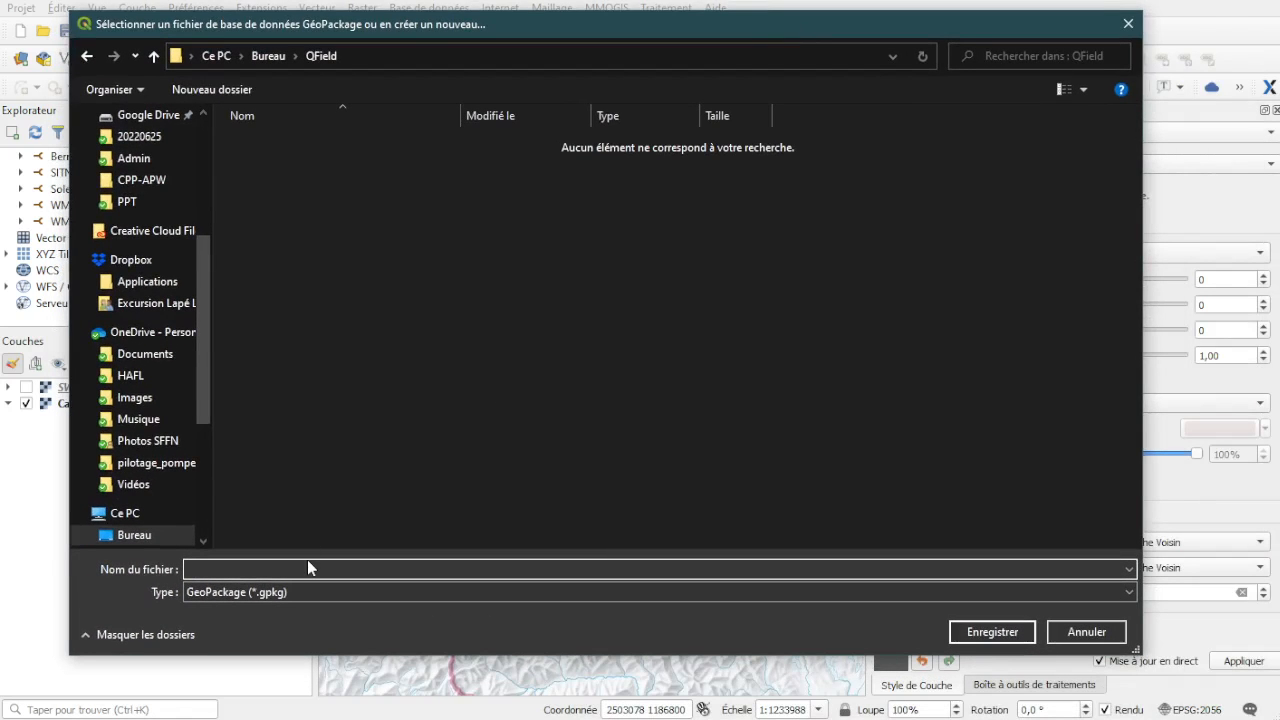
{"action": "type", "text": "couches"}
{"action": "key", "text": "BackSpace"}
{"action": "left_click", "coordinate": [978, 632]}
Step: Name the GeoPackage table arbres and set its geometry type to Multipoint
{"action": "left_click_drag", "start_coordinate": [474, 170], "coordinate": [416, 170]}
{"action": "type", "text": "arbres"}
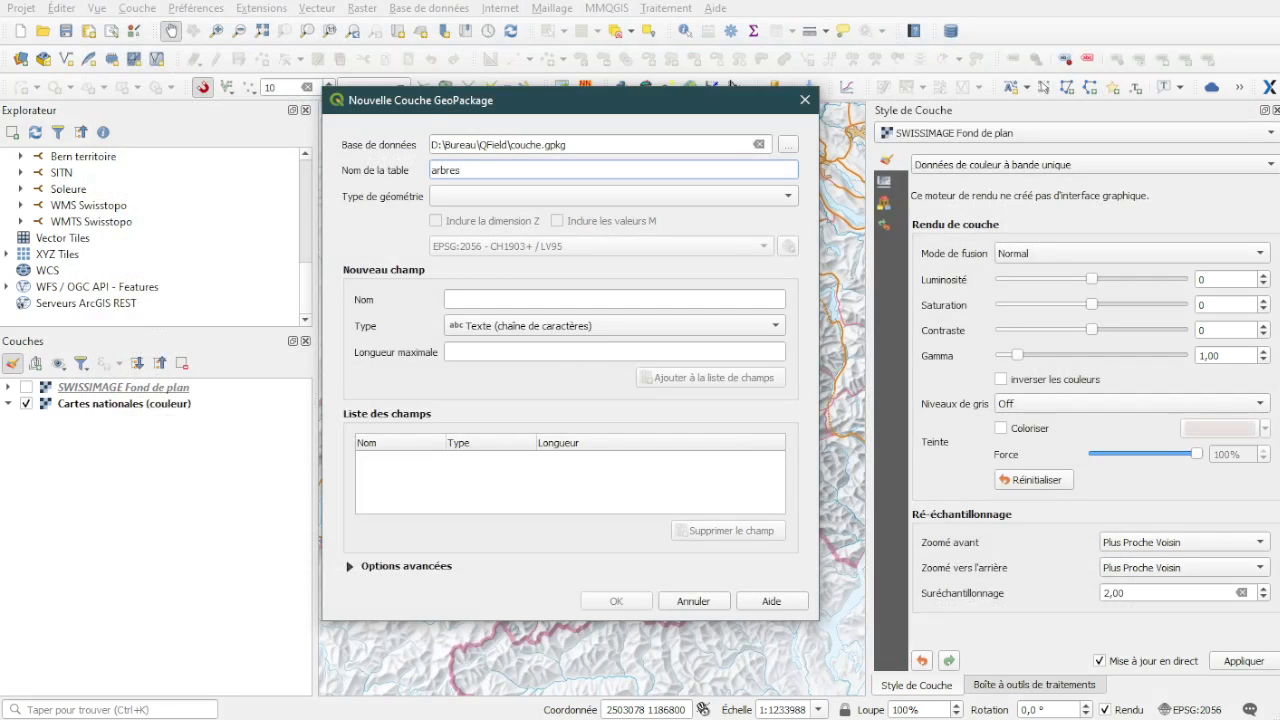
{"action": "left_click", "coordinate": [500, 196]}
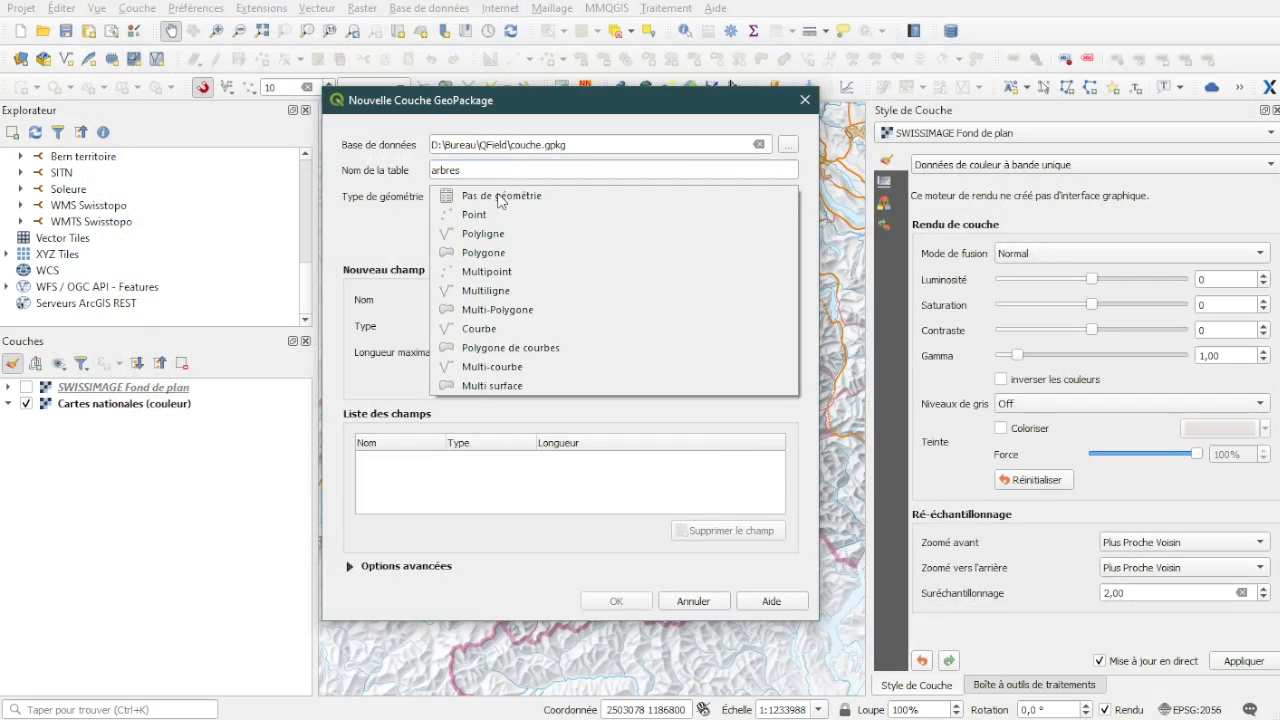
{"action": "left_click", "coordinate": [518, 272]}
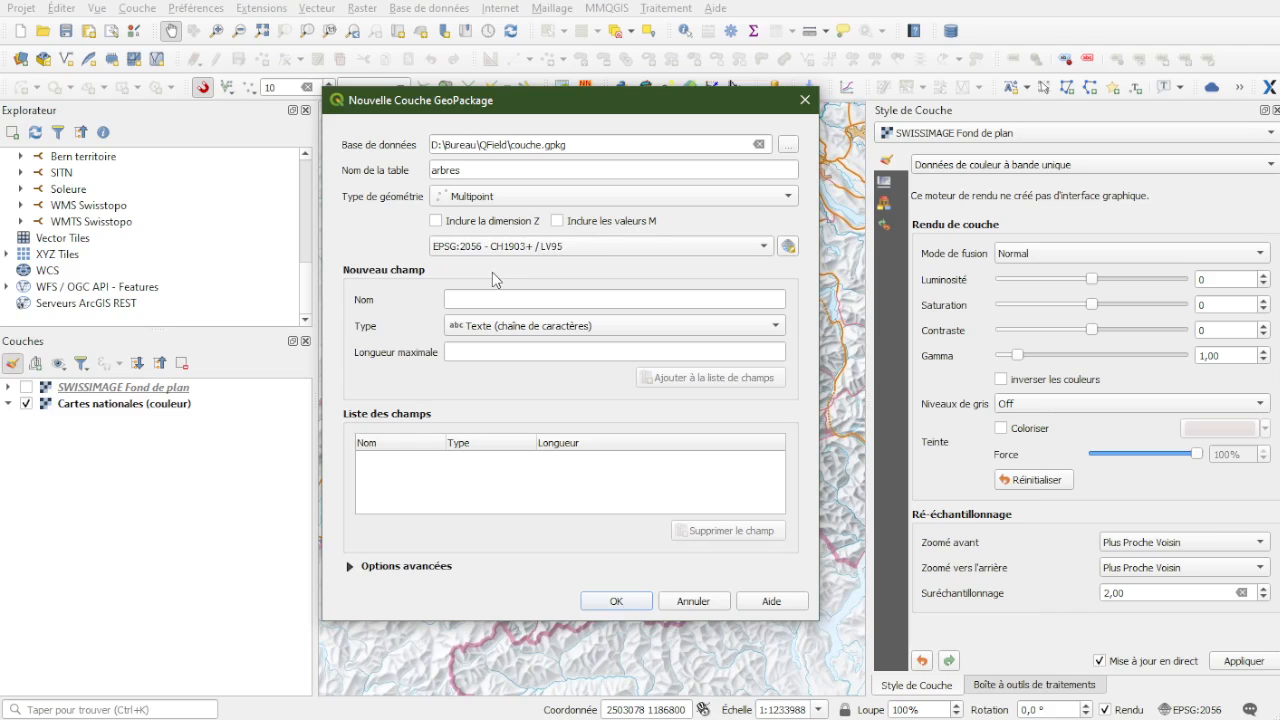
Step: Add a field named nuimero of type Entier (32bit) to the new layer's field list
{"action": "left_click", "coordinate": [472, 297]}
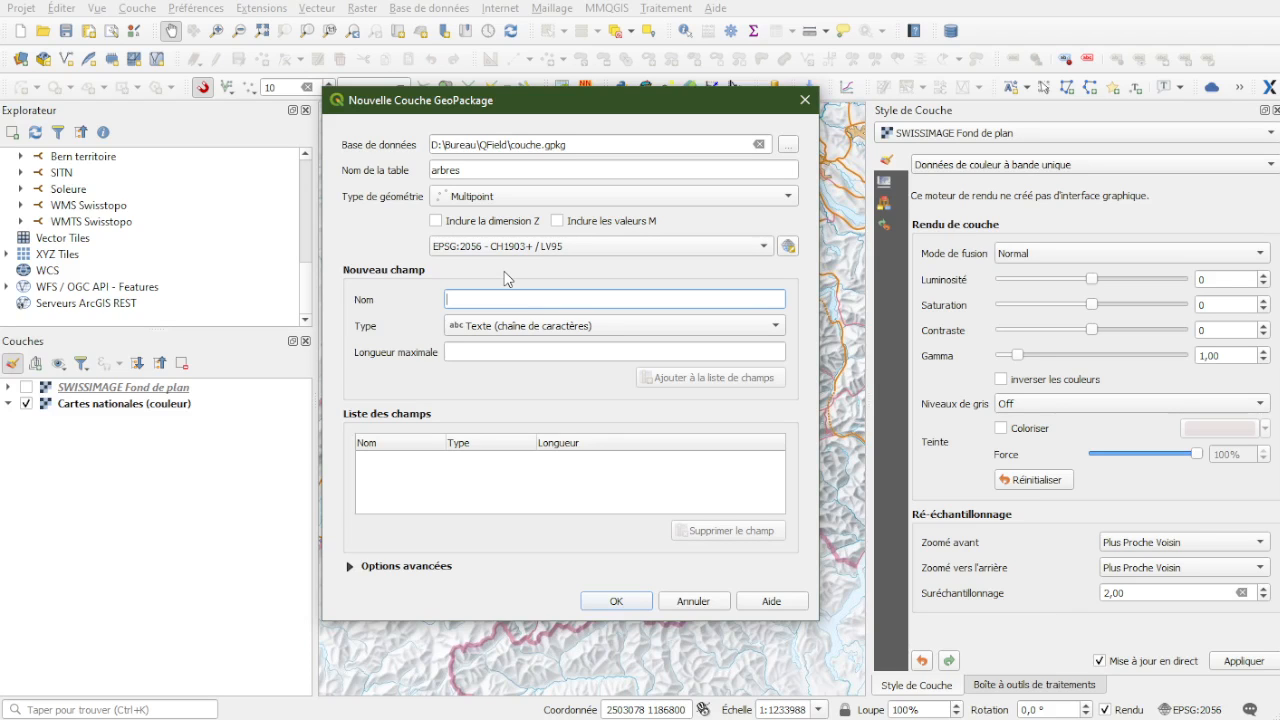
{"action": "type", "text": "nuimero"}
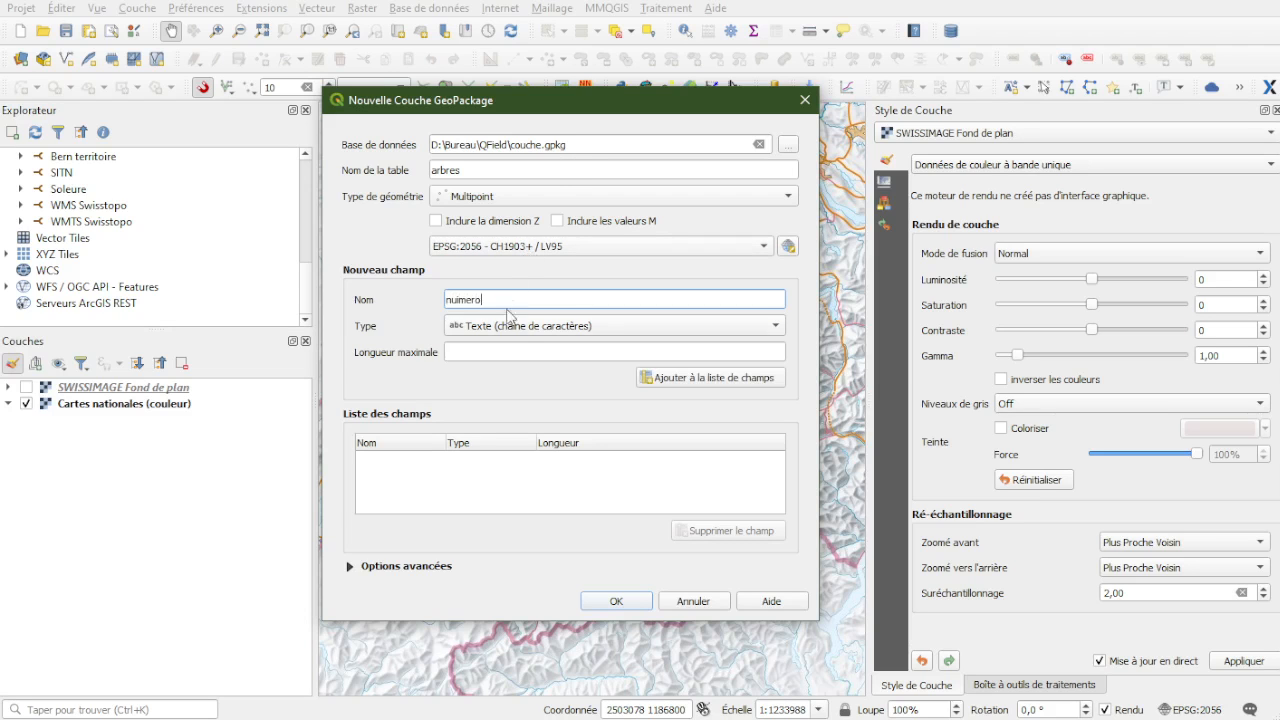
{"action": "left_click", "coordinate": [519, 331]}
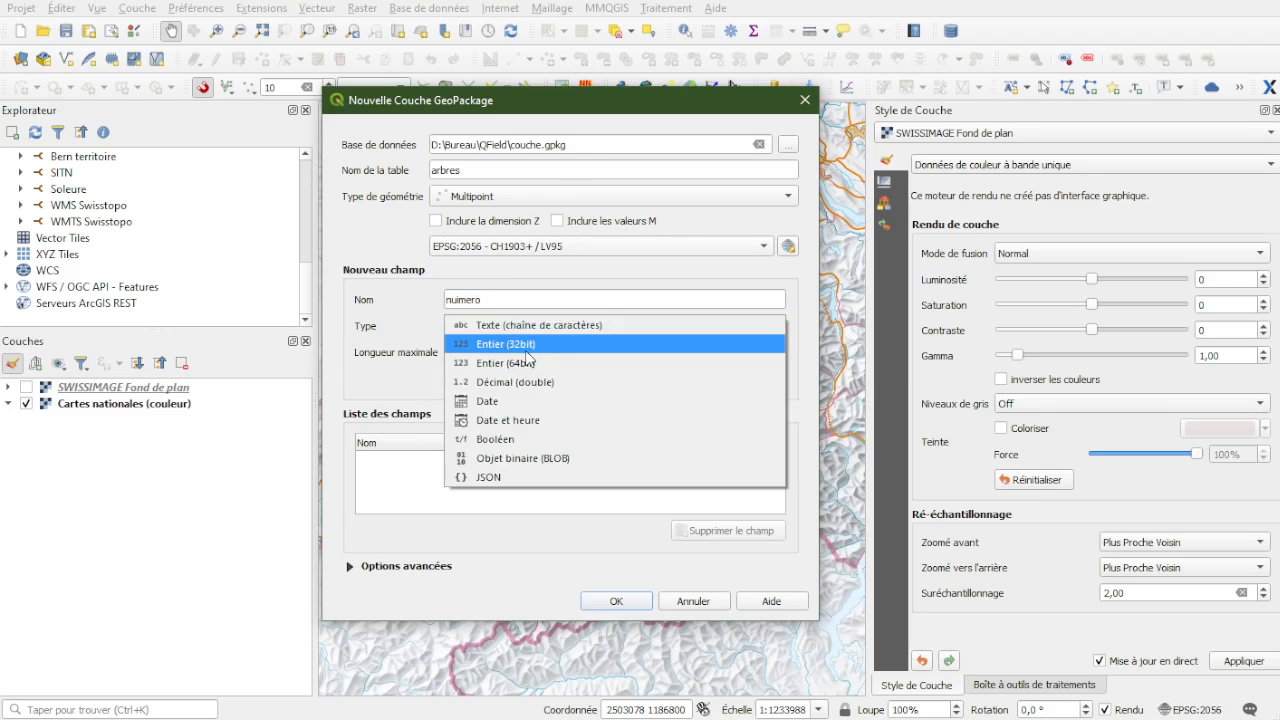
{"action": "left_click", "coordinate": [526, 349]}
{"action": "left_click", "coordinate": [660, 383]}
Step: Add a field named essence of type Texte (chaîne de caractères) to the field list
{"action": "left_click", "coordinate": [509, 305]}
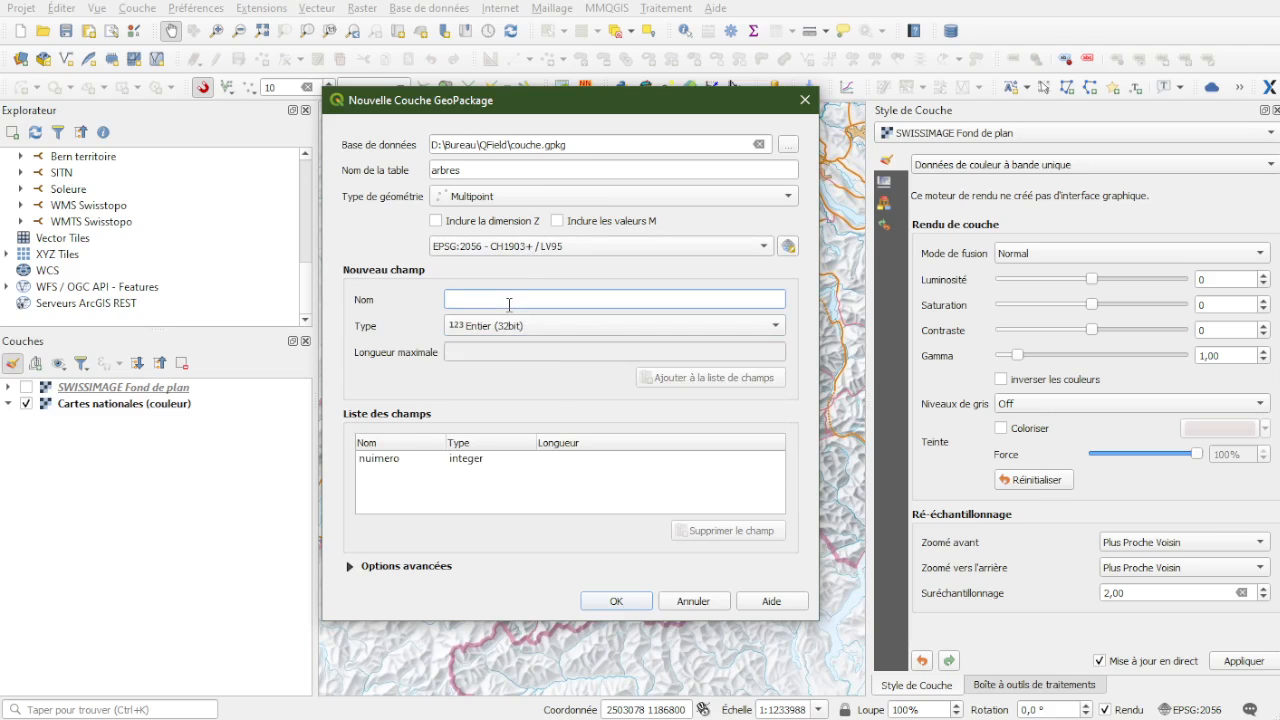
{"action": "type", "text": "as"}
{"action": "type", "text": "ssence"}
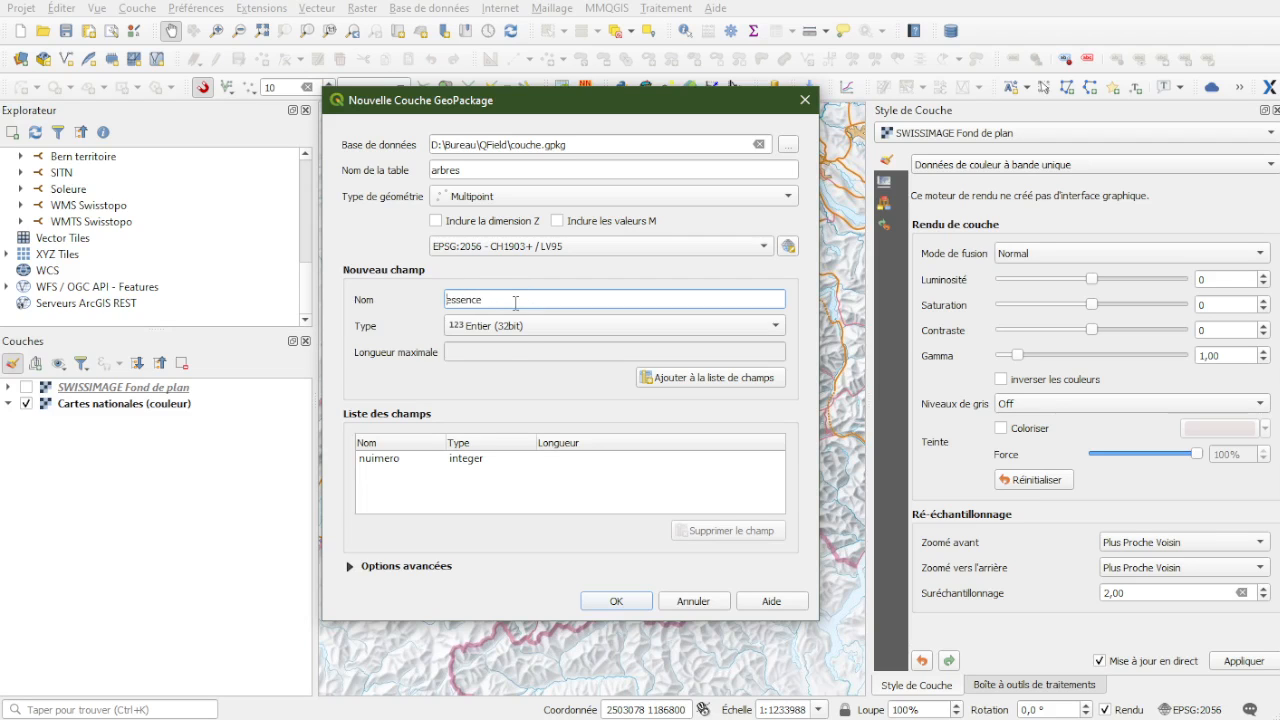
{"action": "left_click", "coordinate": [508, 326]}
{"action": "left_click", "coordinate": [533, 306]}
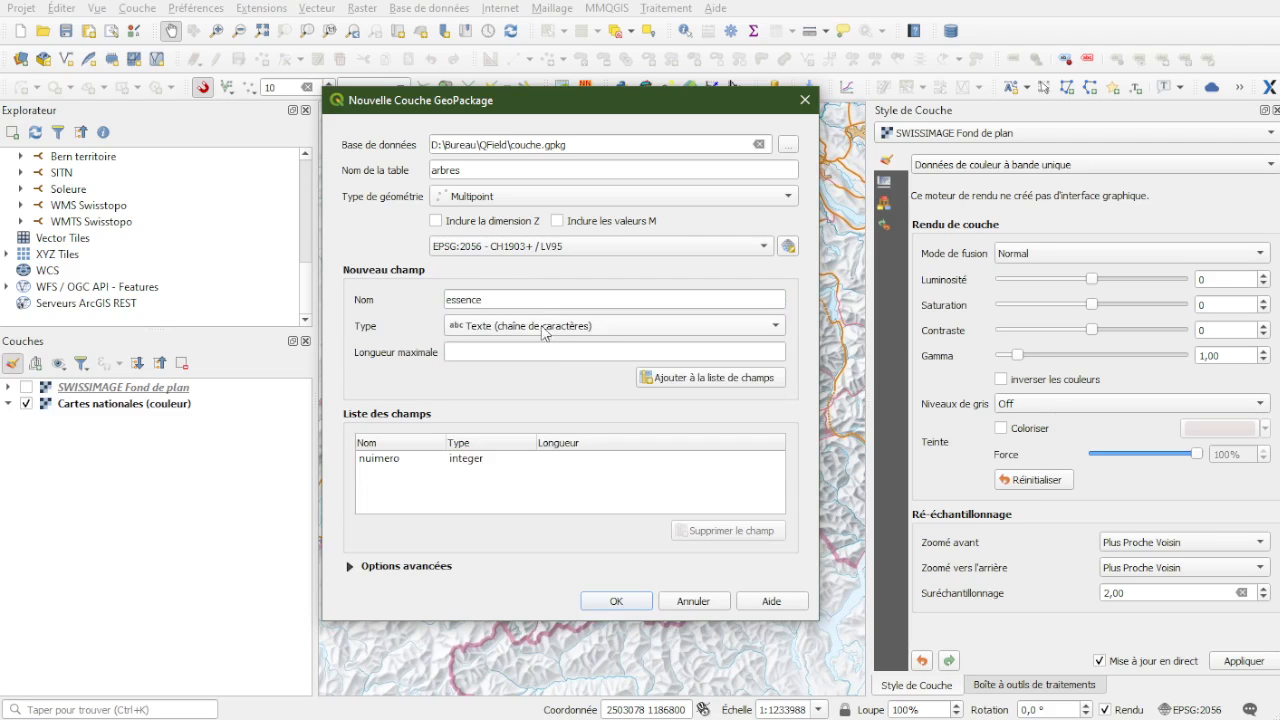
{"action": "left_click", "coordinate": [682, 380]}
Step: Add a field named diametre of type Entier (32bit) to the field list
{"action": "left_click", "coordinate": [508, 300]}
{"action": "type", "text": "diametre"}
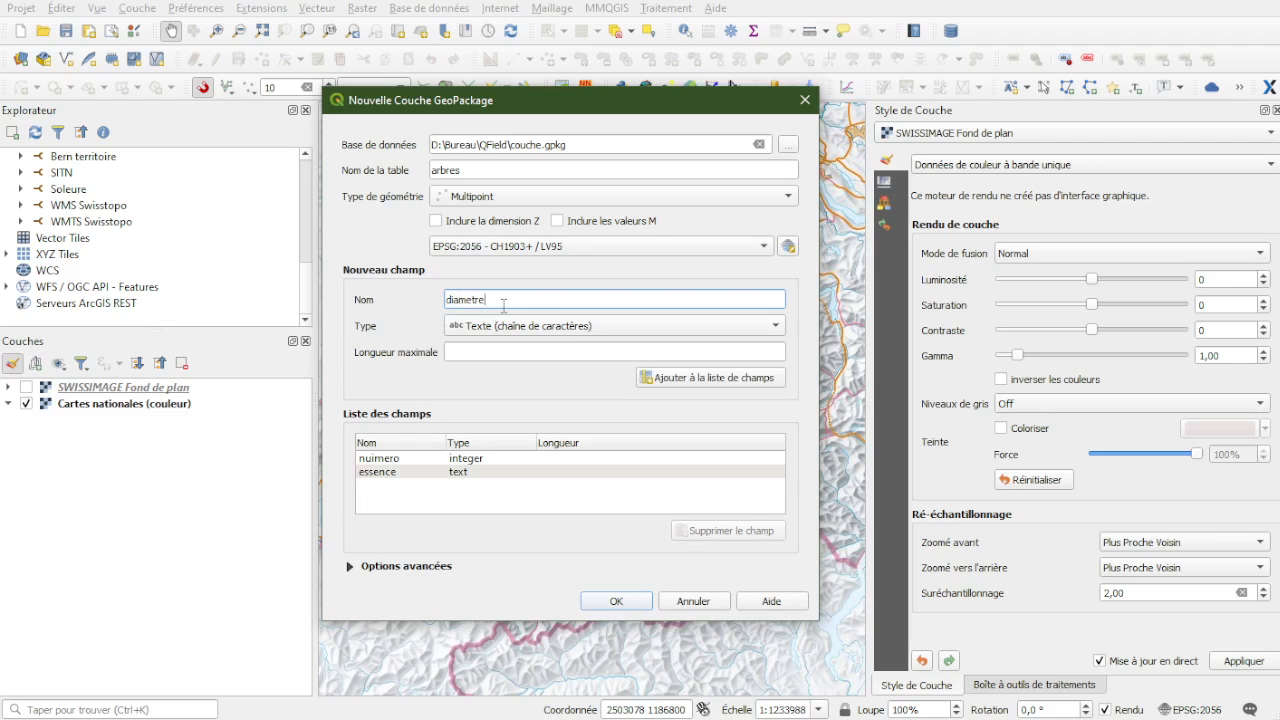
{"action": "left_click", "coordinate": [500, 327]}
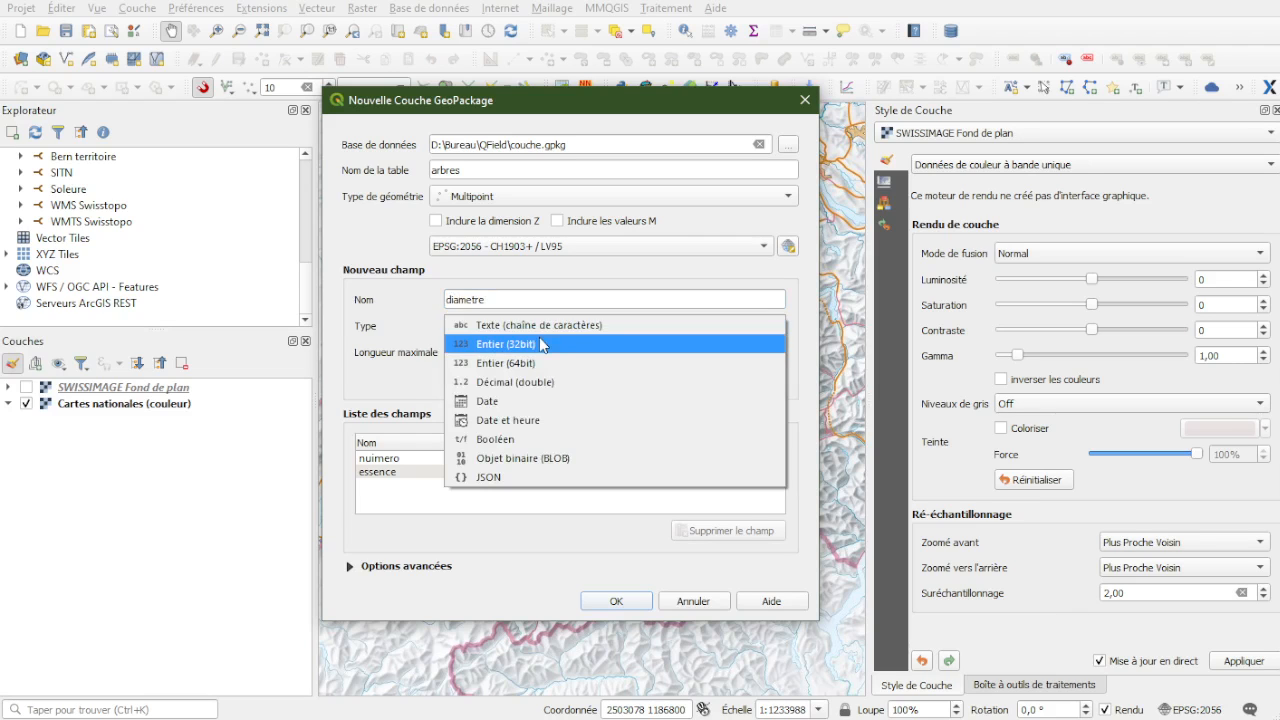
{"action": "left_click", "coordinate": [538, 343]}
{"action": "left_click", "coordinate": [698, 385]}
Step: Add a field named remarques of type Texte (chaîne de caractères) to the field list
{"action": "left_click", "coordinate": [501, 298]}
{"action": "type", "text": "remarques"}
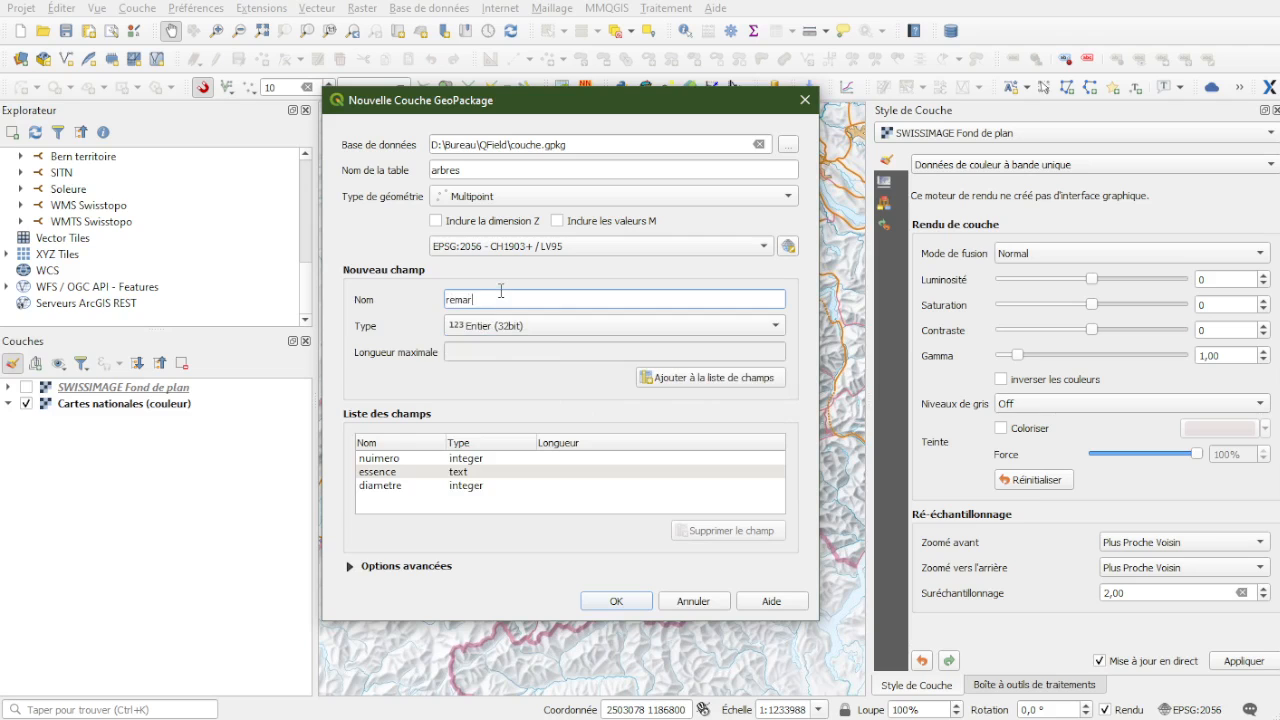
{"action": "left_click", "coordinate": [510, 325]}
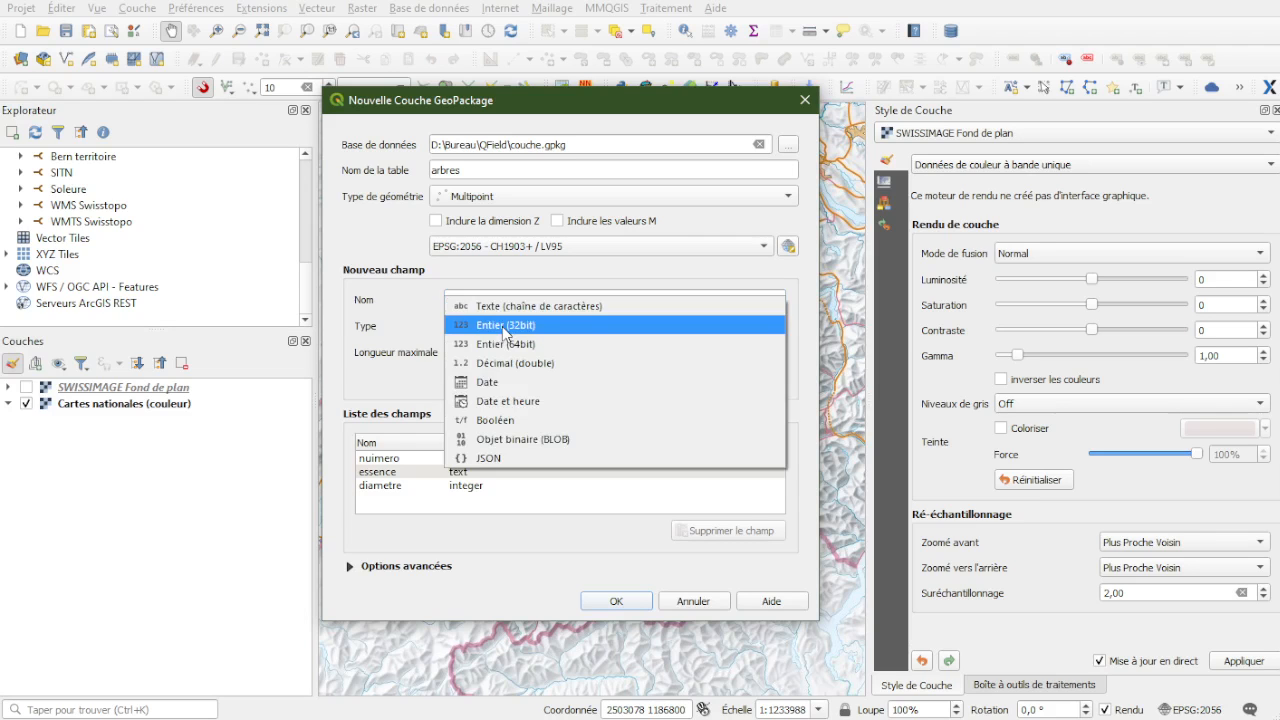
{"action": "left_click", "coordinate": [525, 306]}
{"action": "left_click", "coordinate": [678, 377]}
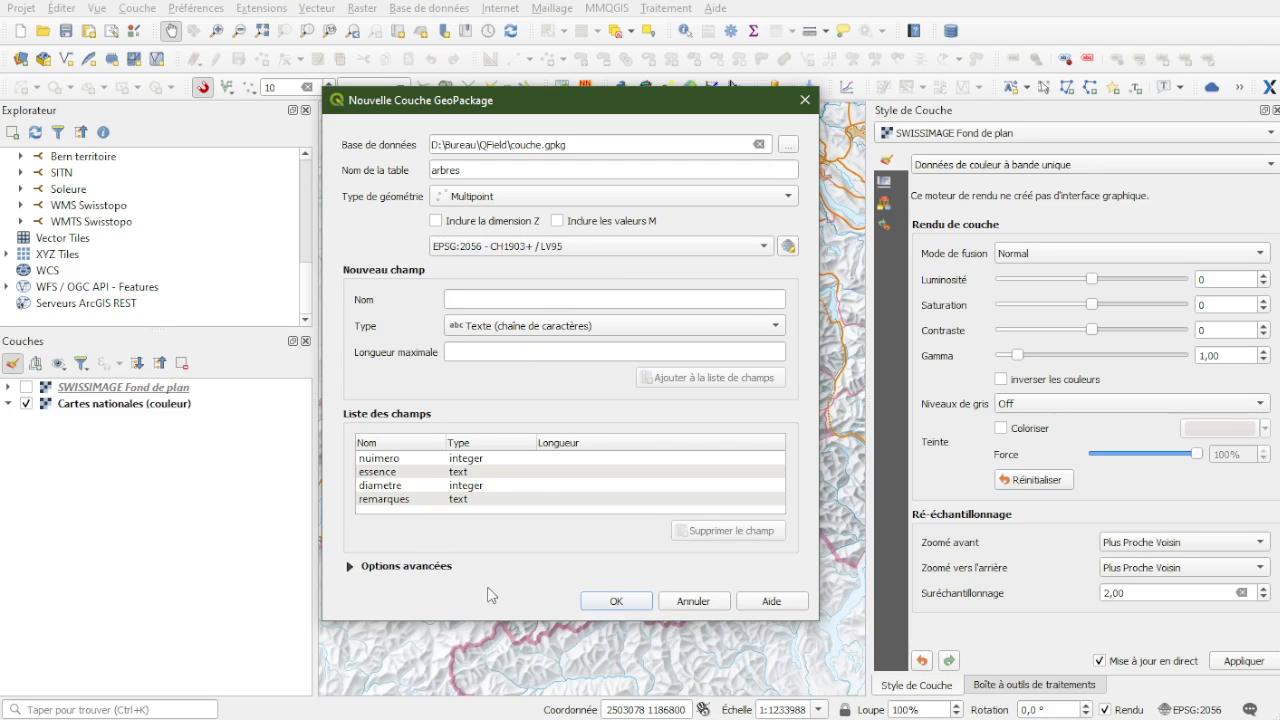
Step: Create the arbres layer with the defined fields and save the project
{"action": "left_click", "coordinate": [616, 601]}
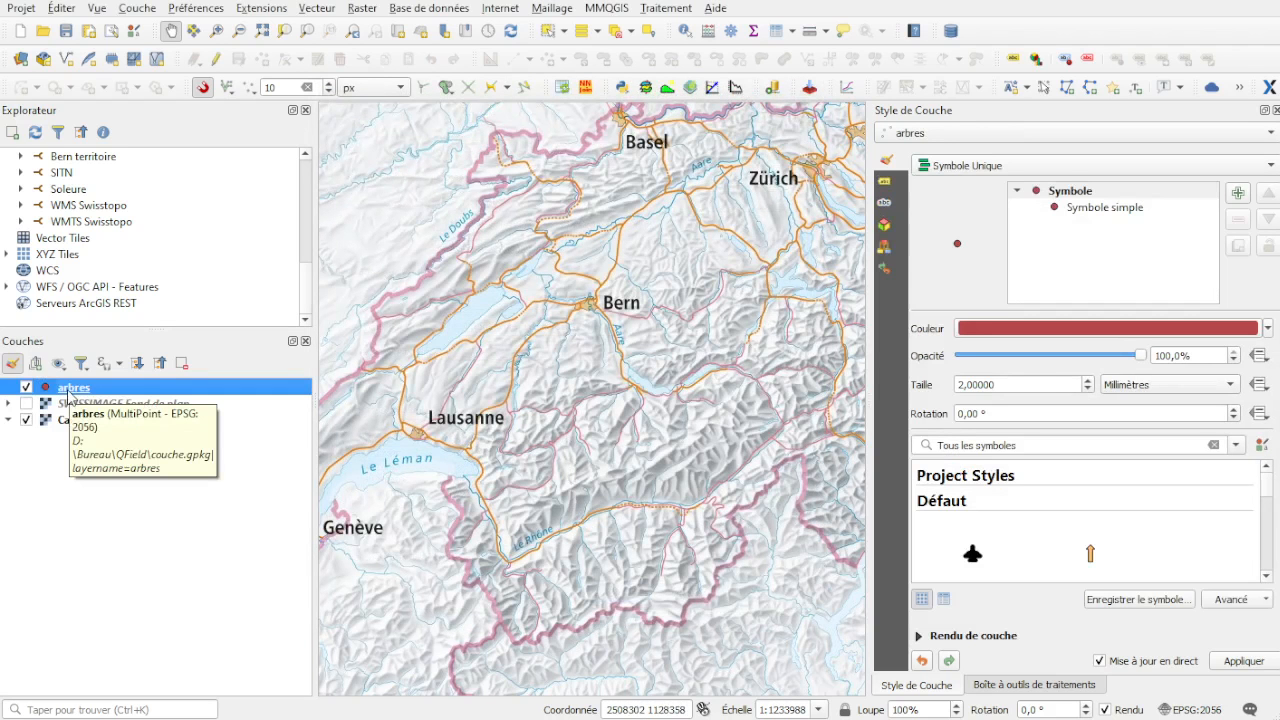
{"action": "left_click", "coordinate": [66, 30]}
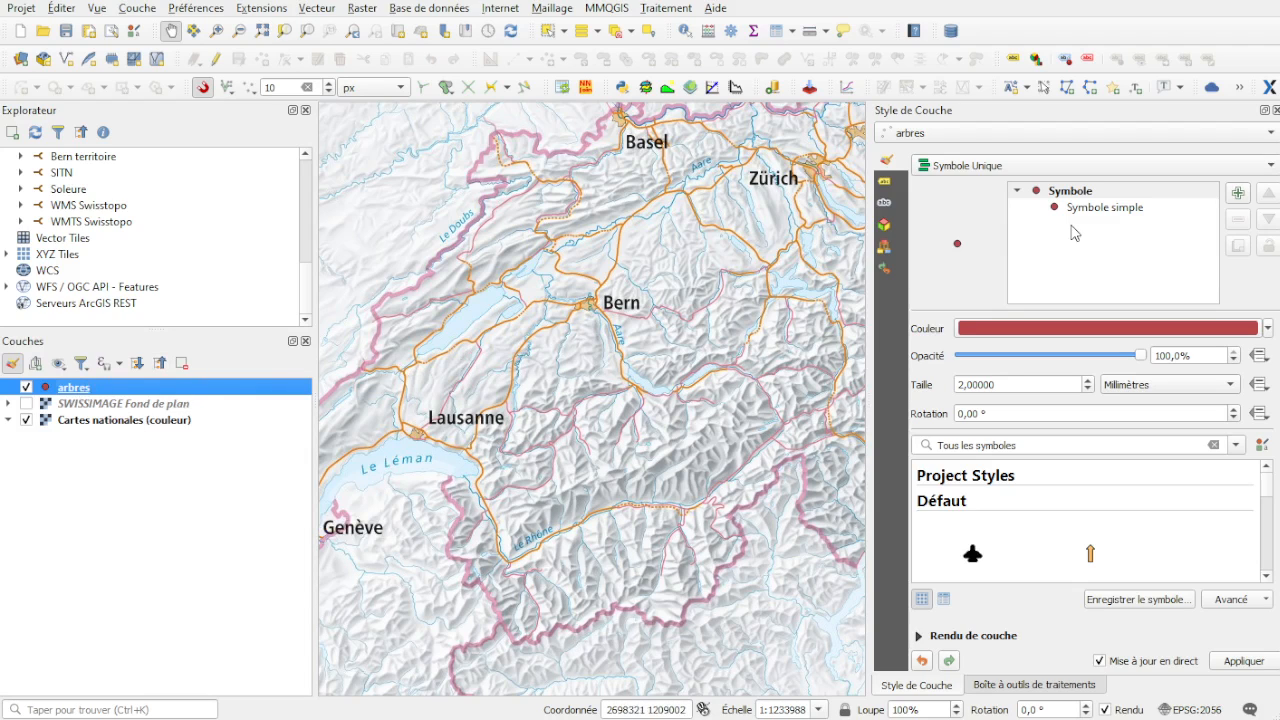
Step: Browse the preset symbols and give the arbres layer the pentagon symbol
{"action": "left_click", "coordinate": [1113, 209]}
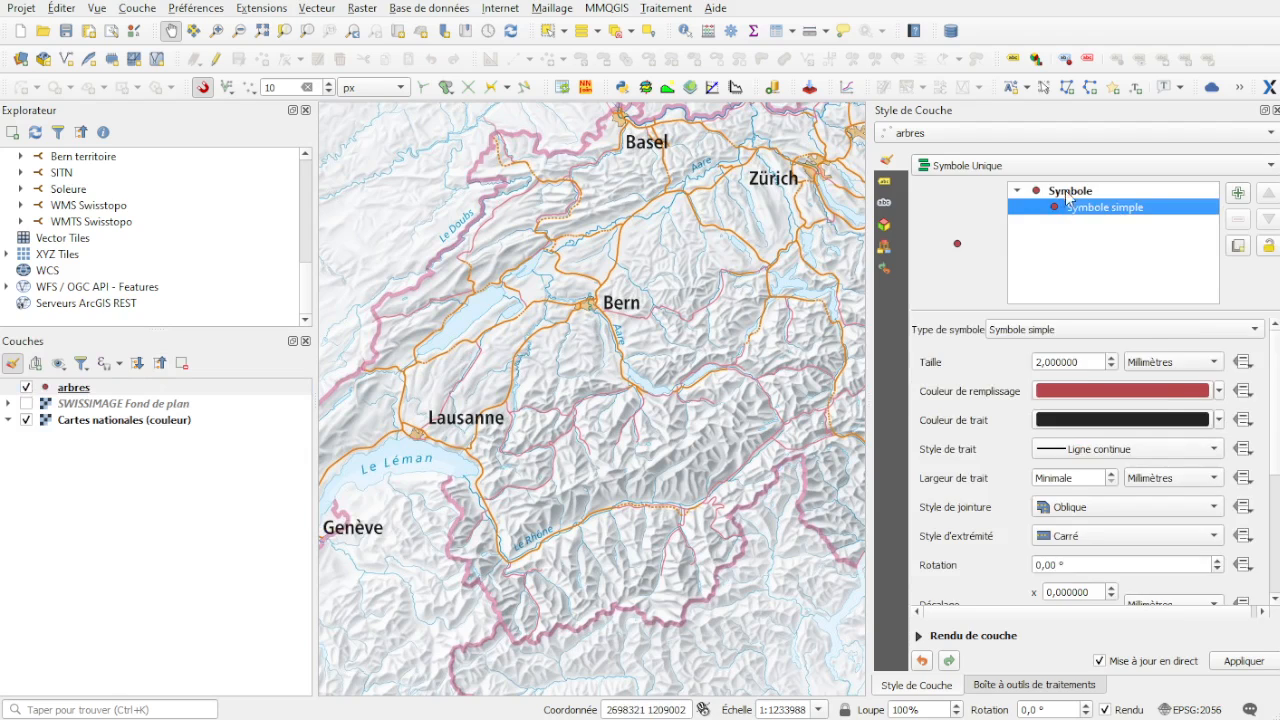
{"action": "left_click", "coordinate": [1070, 192]}
{"action": "scroll", "coordinate": [1268, 495], "scroll_direction": "down", "scroll_amount": 5}
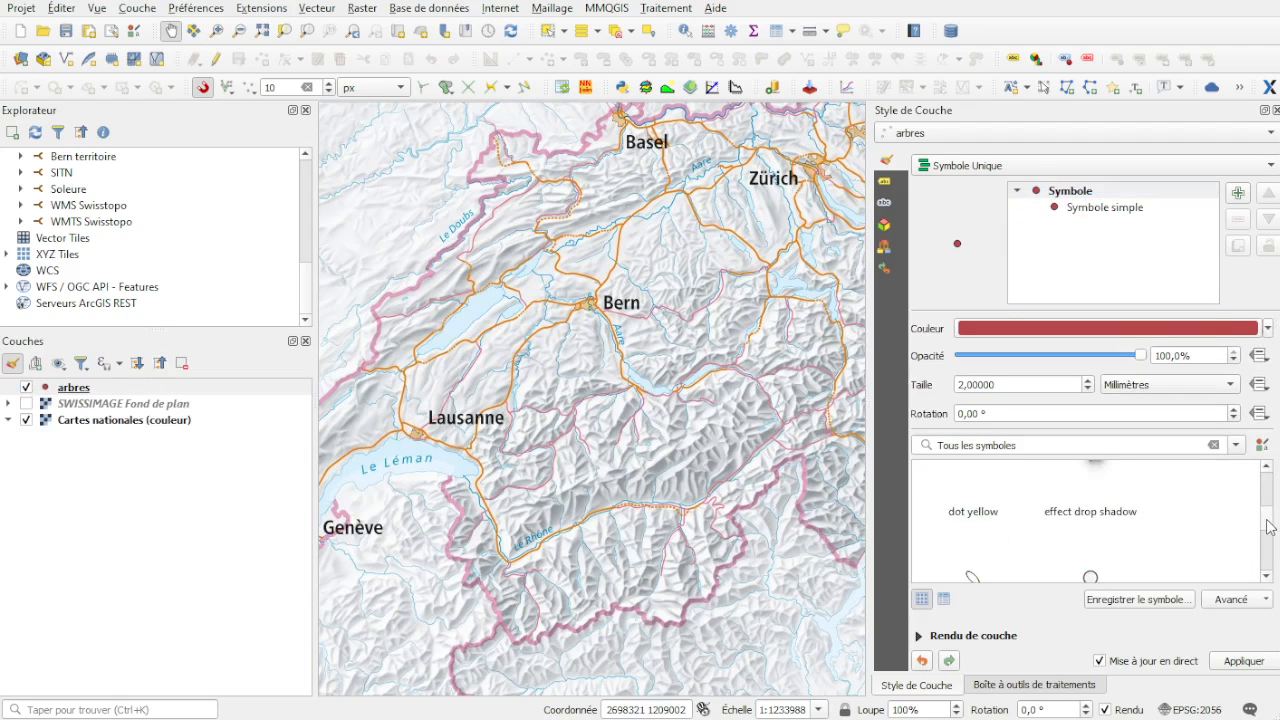
{"action": "scroll", "coordinate": [1272, 525], "scroll_direction": "up", "scroll_amount": 2}
{"action": "scroll", "coordinate": [1272, 525], "scroll_direction": "down", "scroll_amount": 5}
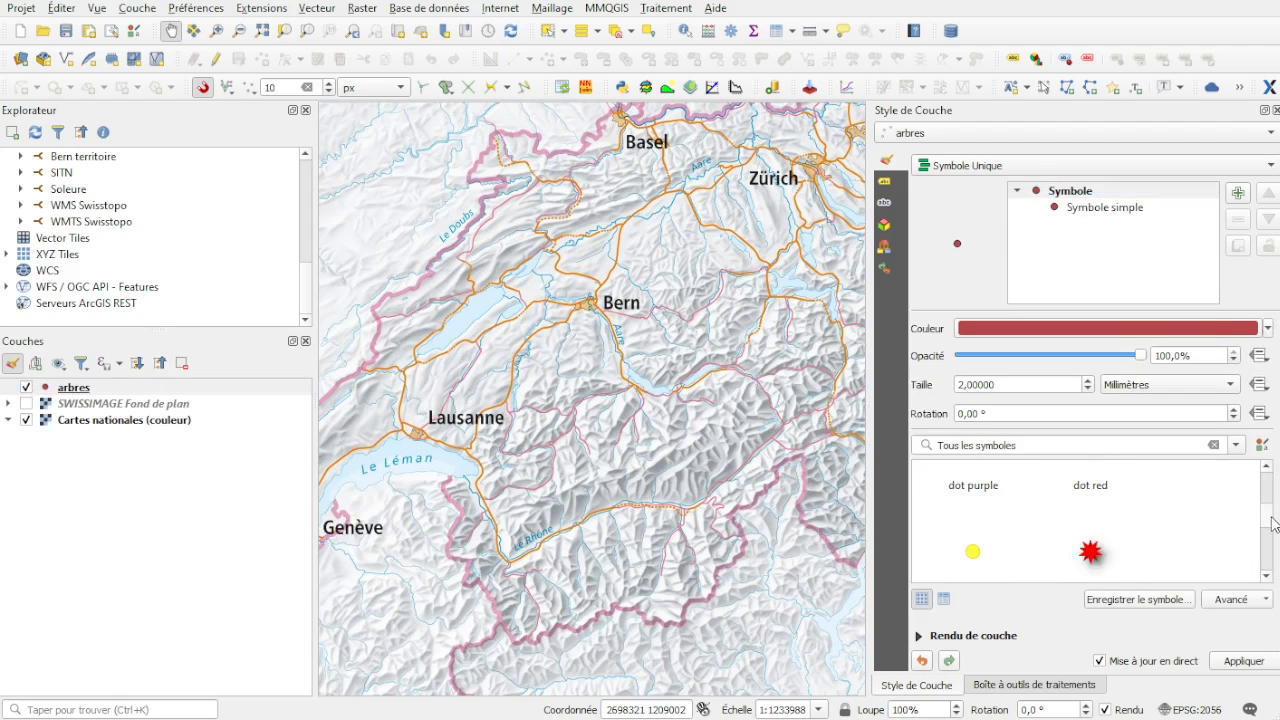
{"action": "scroll", "coordinate": [1178, 522], "scroll_direction": "down", "scroll_amount": 3}
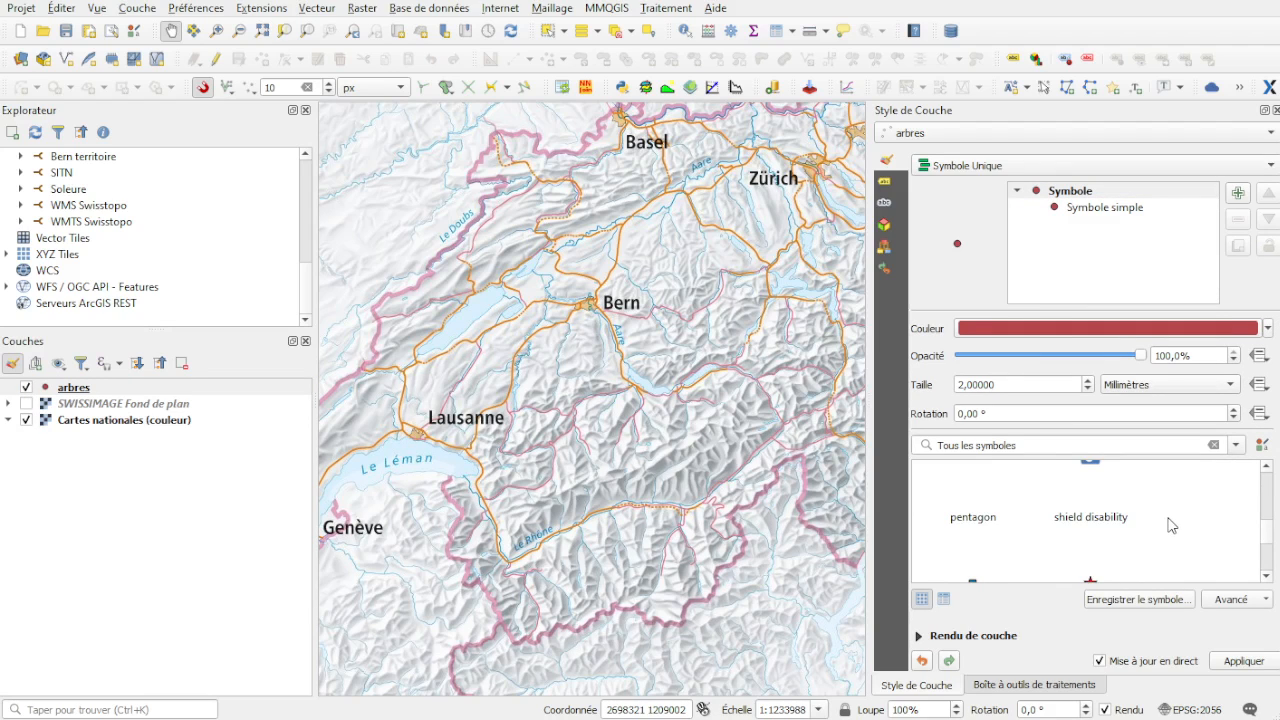
{"action": "scroll", "coordinate": [1165, 527], "scroll_direction": "up", "scroll_amount": 3}
{"action": "left_click", "coordinate": [970, 572]}
Step: Style the arbres layer with the preset symbol triangle red and apply it
{"action": "scroll", "coordinate": [1110, 480], "scroll_direction": "down", "scroll_amount": 2}
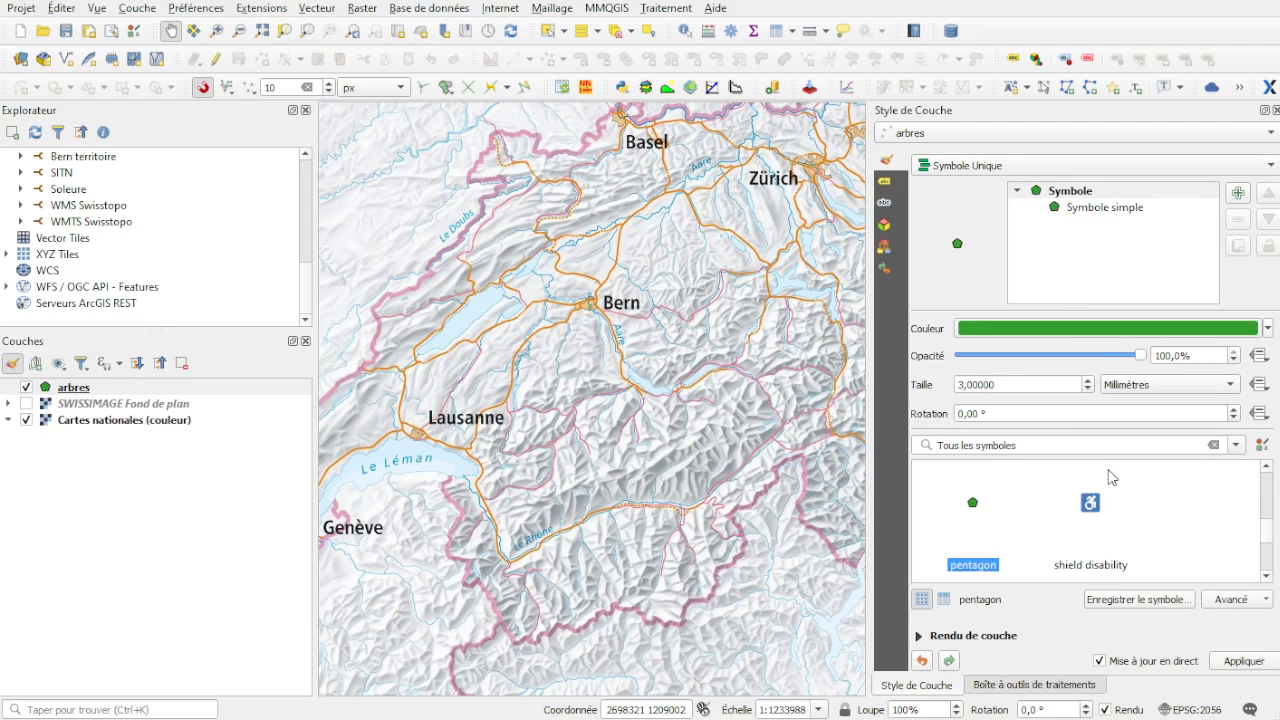
{"action": "scroll", "coordinate": [1266, 534], "scroll_direction": "down", "scroll_amount": 4}
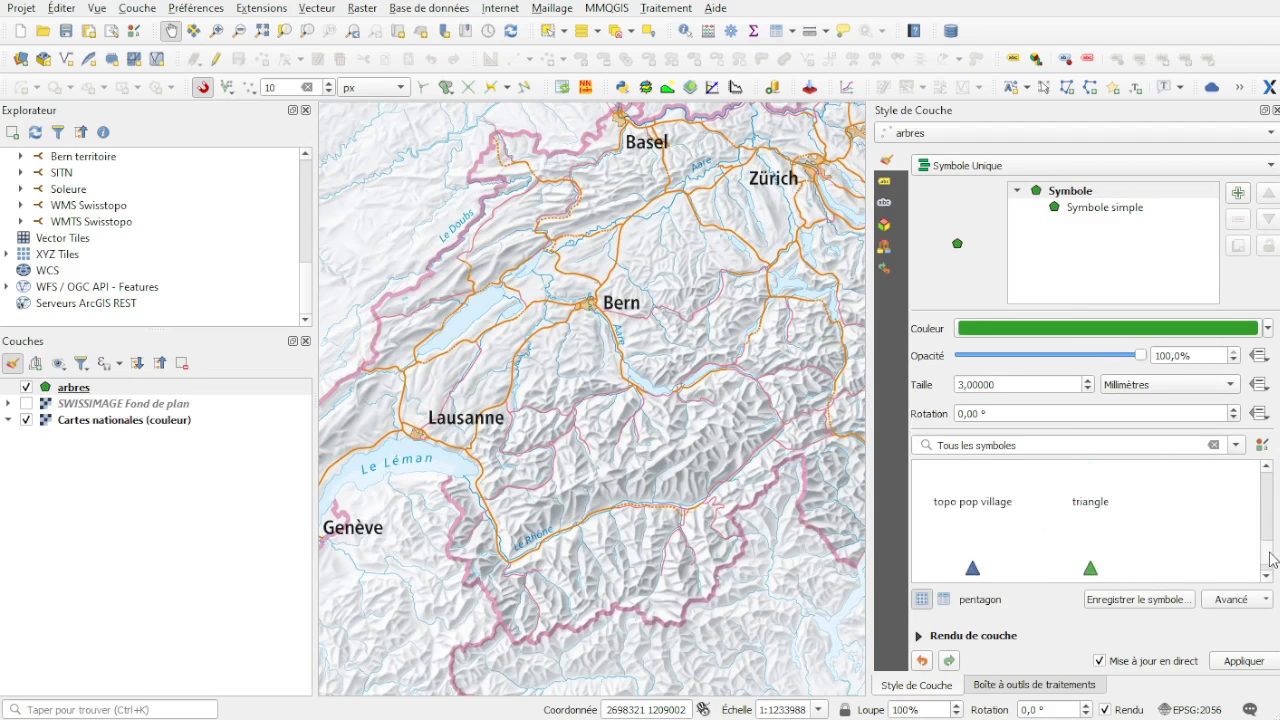
{"action": "scroll", "coordinate": [1046, 526], "scroll_direction": "up", "scroll_amount": 3}
{"action": "scroll", "coordinate": [1035, 535], "scroll_direction": "down", "scroll_amount": 3}
{"action": "scroll", "coordinate": [1035, 535], "scroll_direction": "down", "scroll_amount": 1}
{"action": "left_click", "coordinate": [975, 508]}
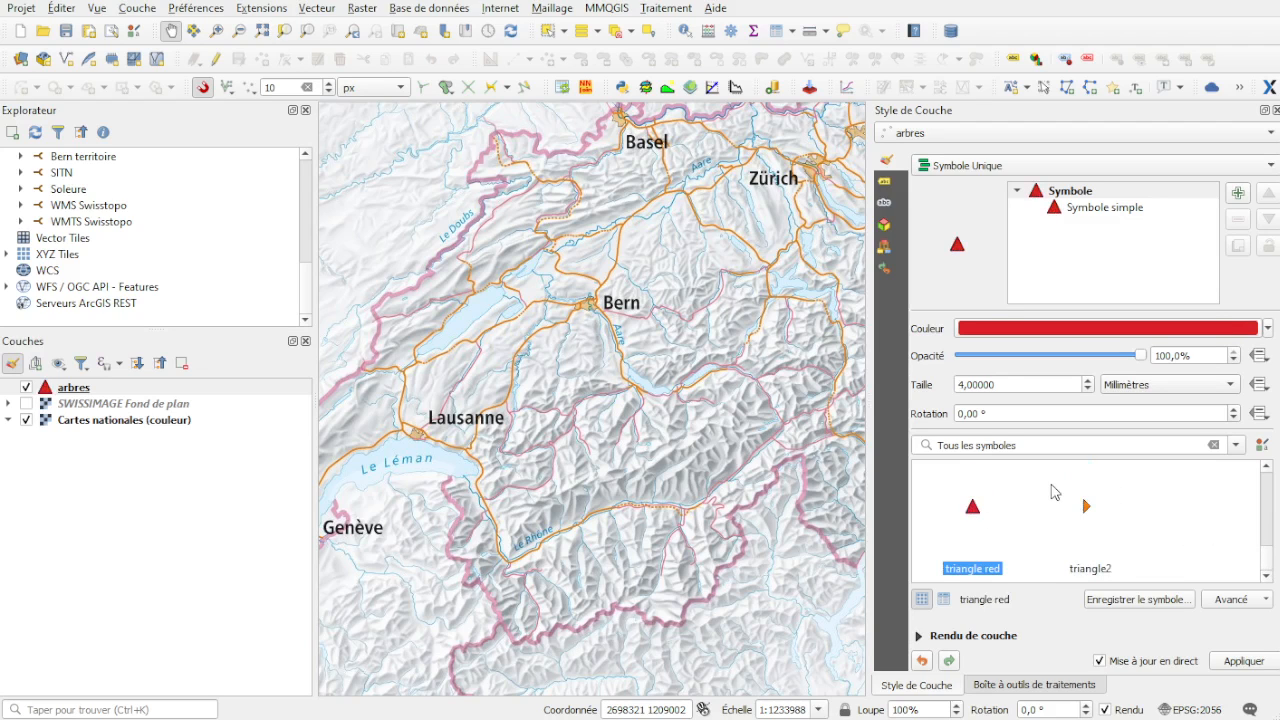
{"action": "mouse_move", "coordinate": [1051, 488]}
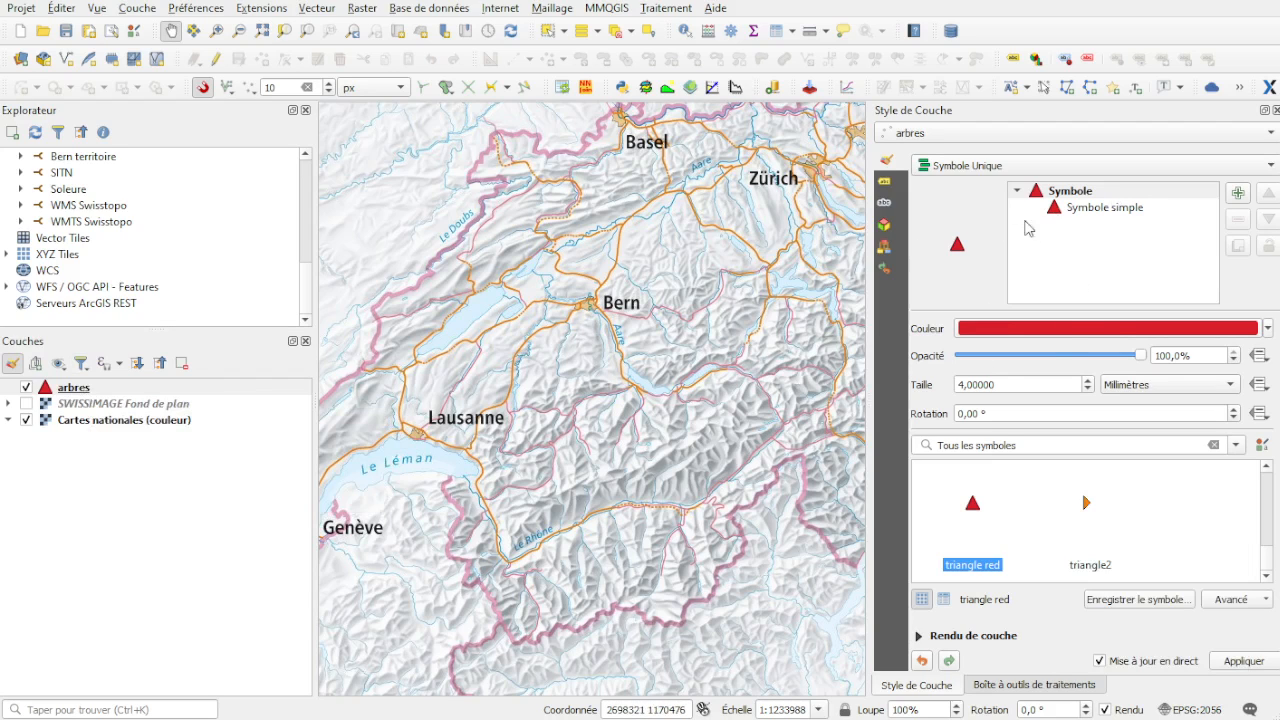
{"action": "left_click", "coordinate": [1260, 666]}
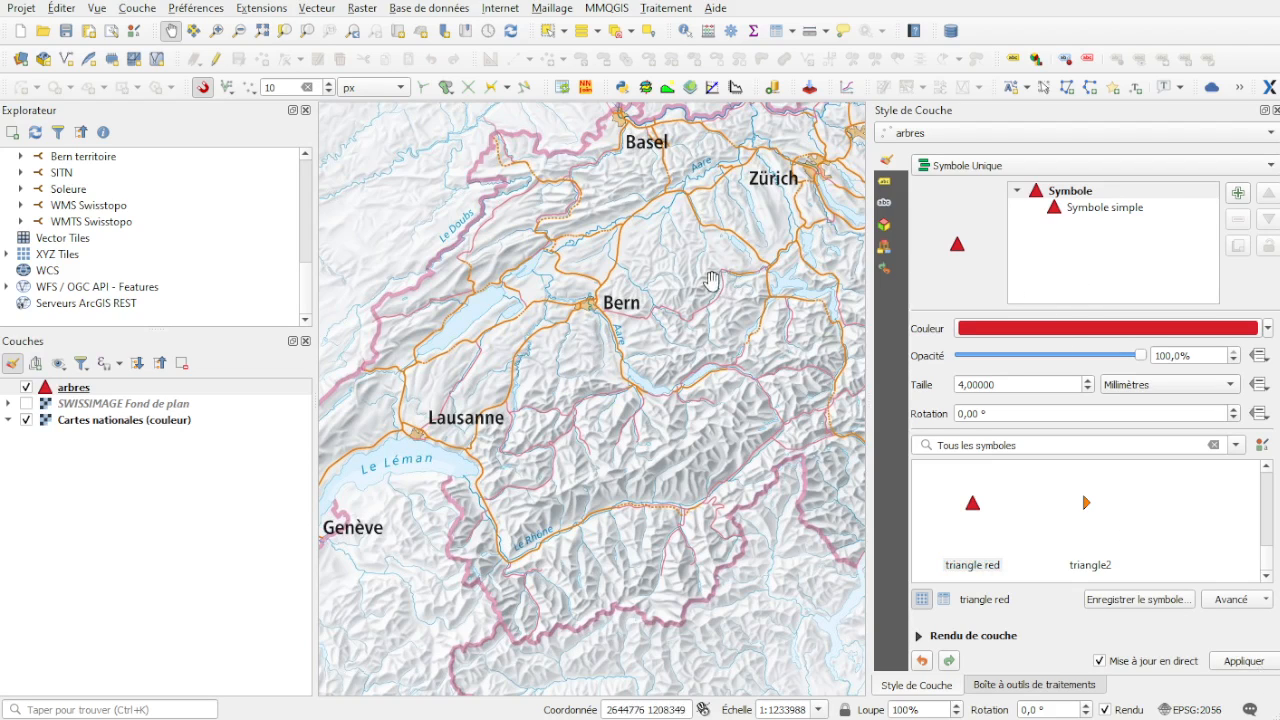
Step: Enable simple labels (Étiquettes simples) on the arbres layer, using the nuimero field as the label value
{"action": "left_click", "coordinate": [886, 182]}
{"action": "left_click", "coordinate": [958, 168]}
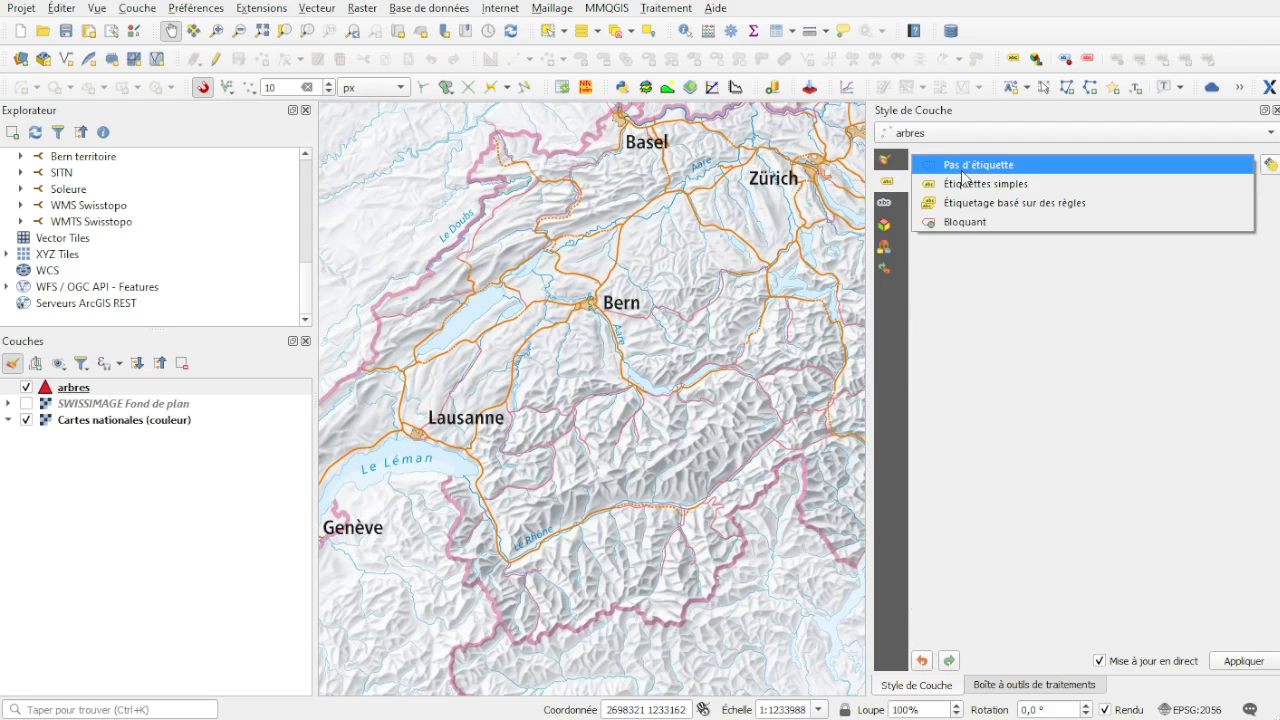
{"action": "left_click", "coordinate": [975, 186]}
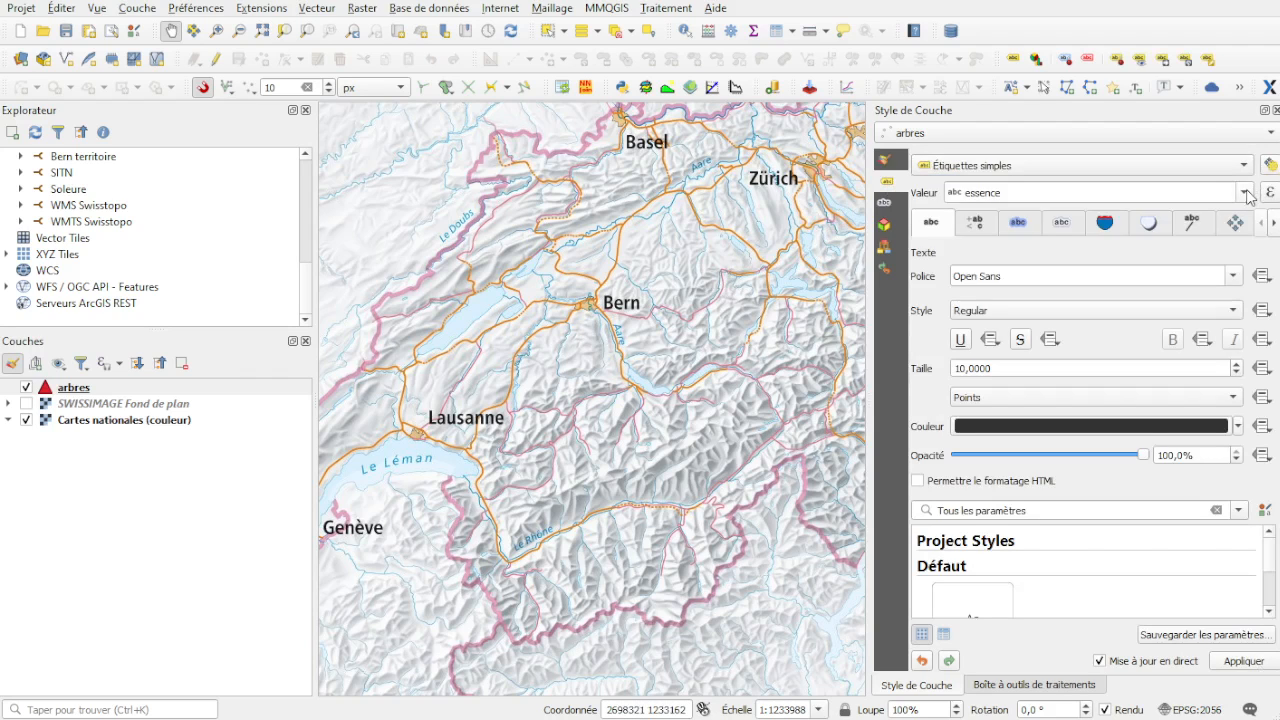
{"action": "left_click", "coordinate": [1098, 192]}
{"action": "left_click", "coordinate": [1011, 238]}
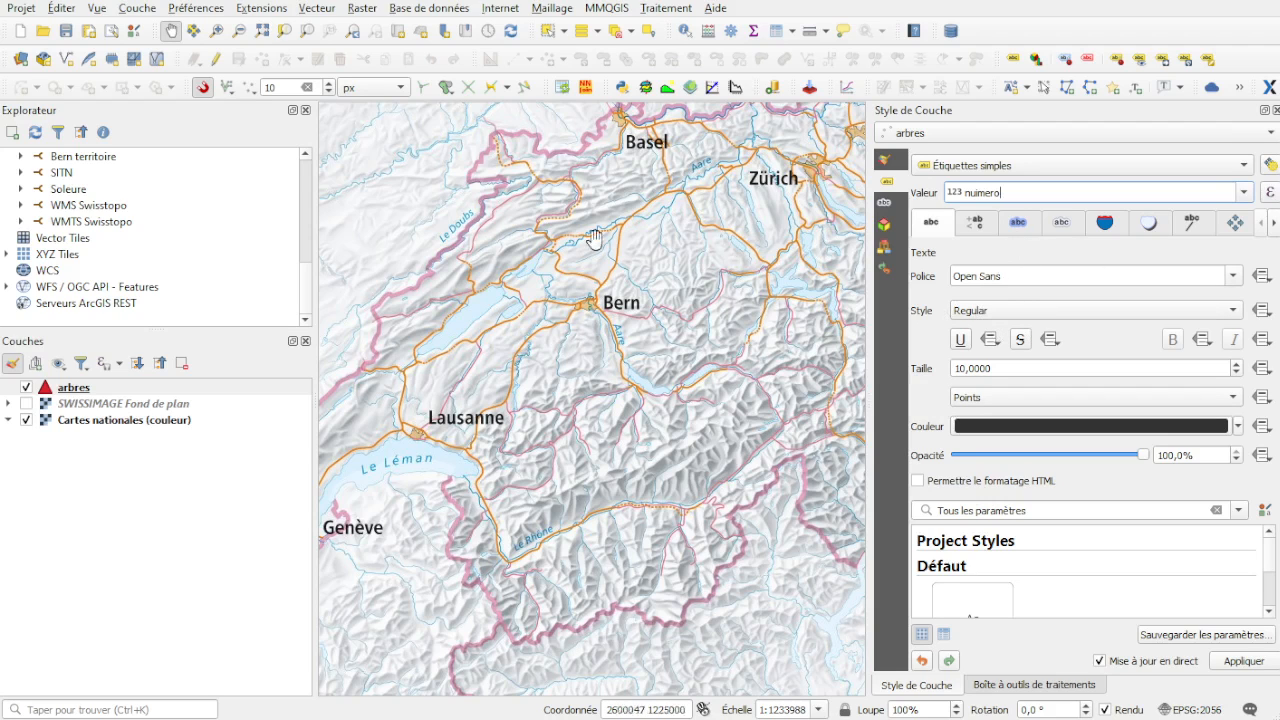
Step: Add a test tree point to the arbres layer just south of Bern with numero 12, and end layer editing
{"action": "left_click", "coordinate": [215, 59]}
{"action": "left_click", "coordinate": [261, 59]}
{"action": "left_click", "coordinate": [580, 347]}
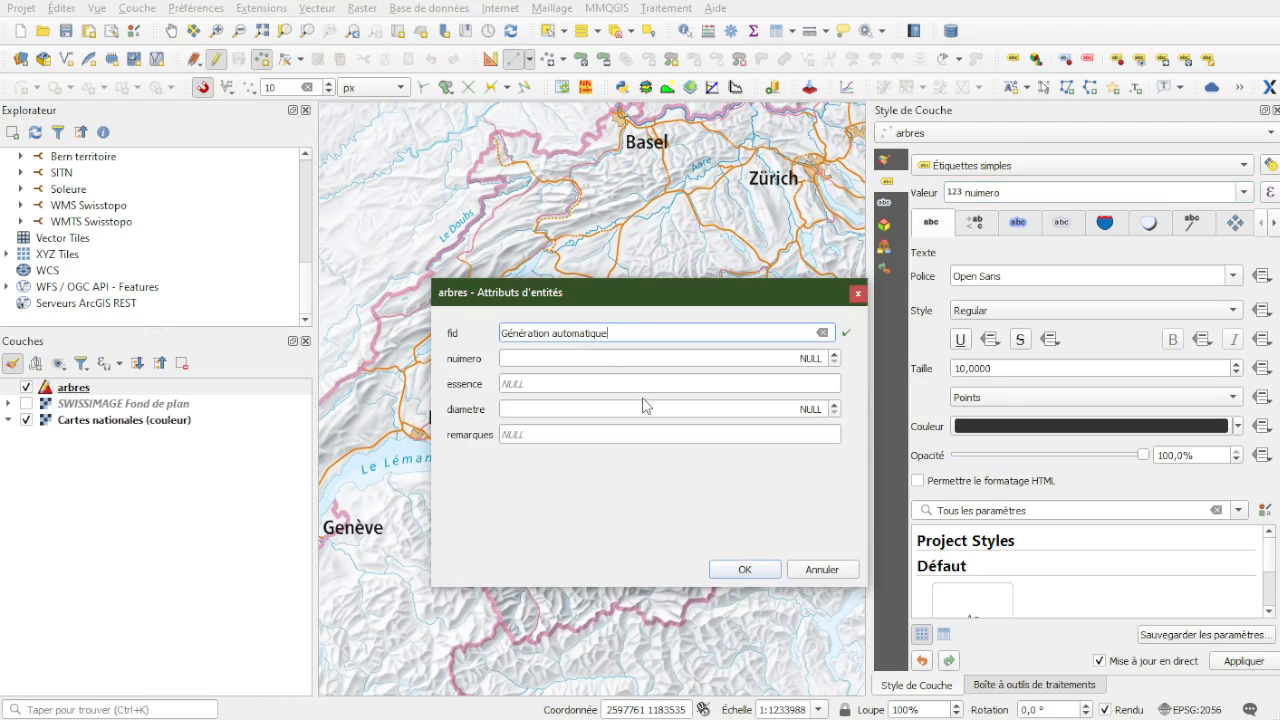
{"action": "left_click", "coordinate": [642, 360]}
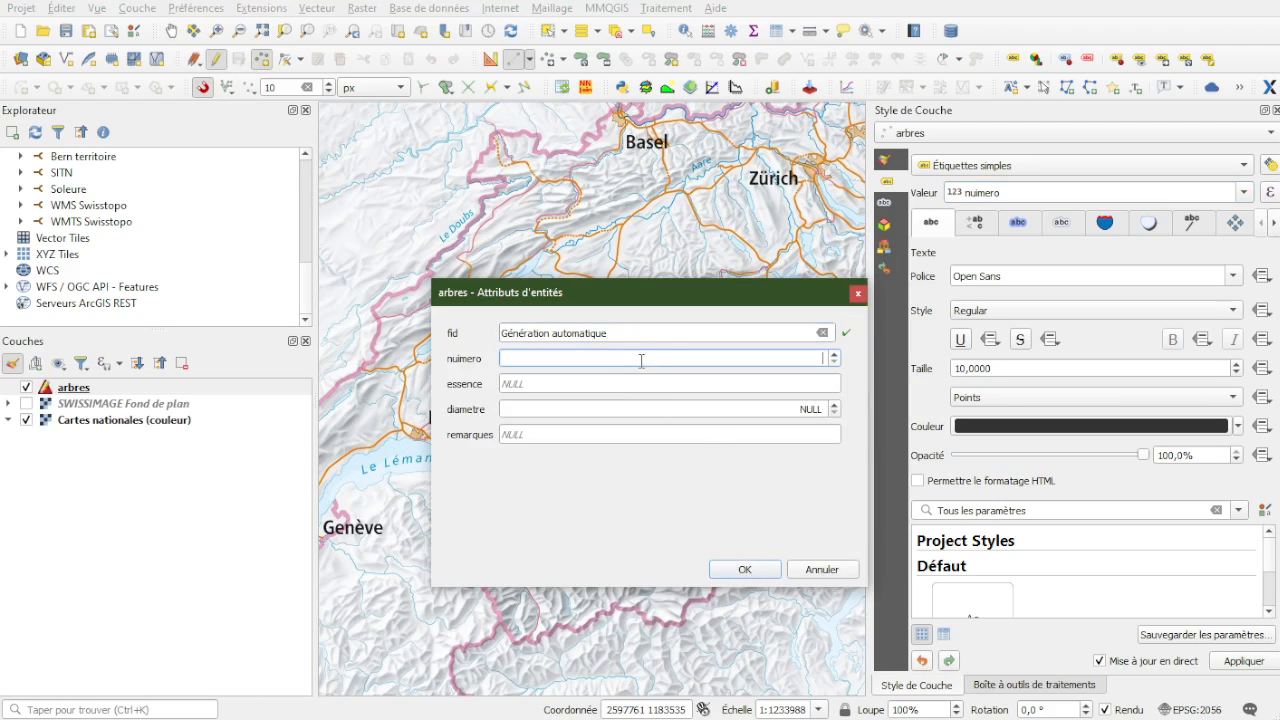
{"action": "type", "text": "12"}
{"action": "left_click", "coordinate": [745, 570]}
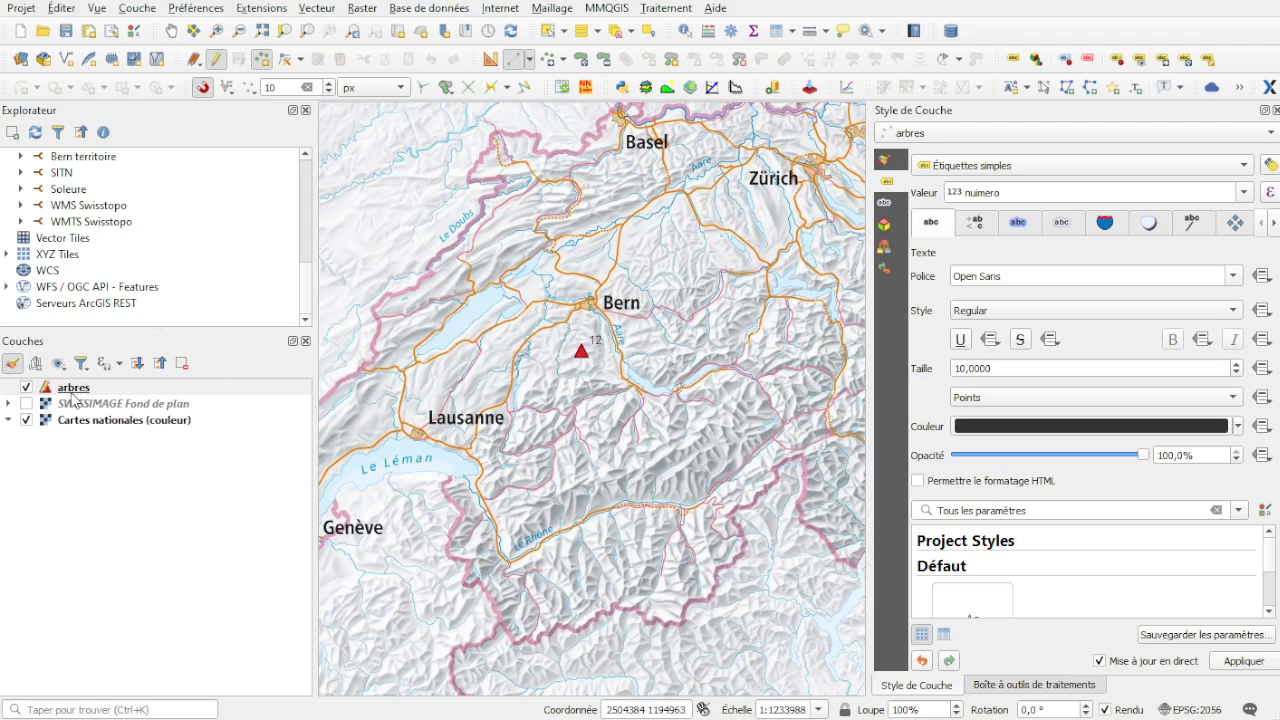
{"action": "left_click", "coordinate": [216, 59]}
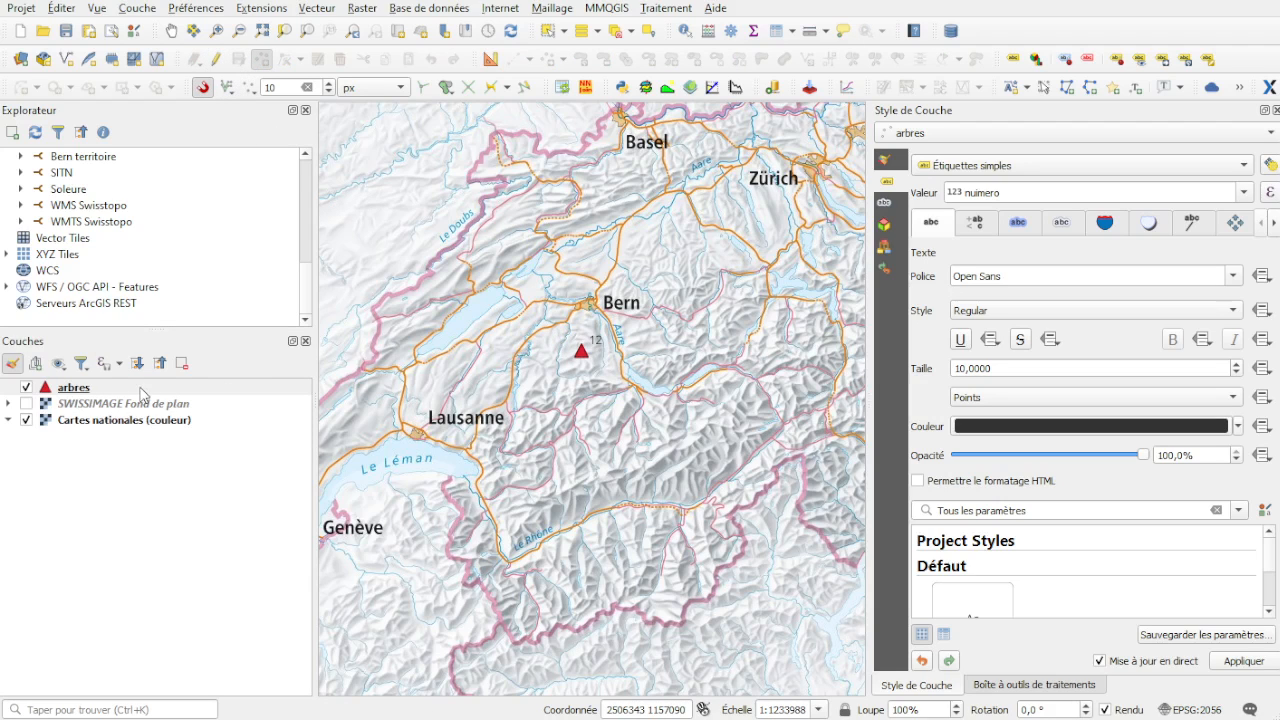
Step: Identify the tree point south of Bern to inspect its automatically generated attribute form, and close the form
{"action": "left_click", "coordinate": [684, 30]}
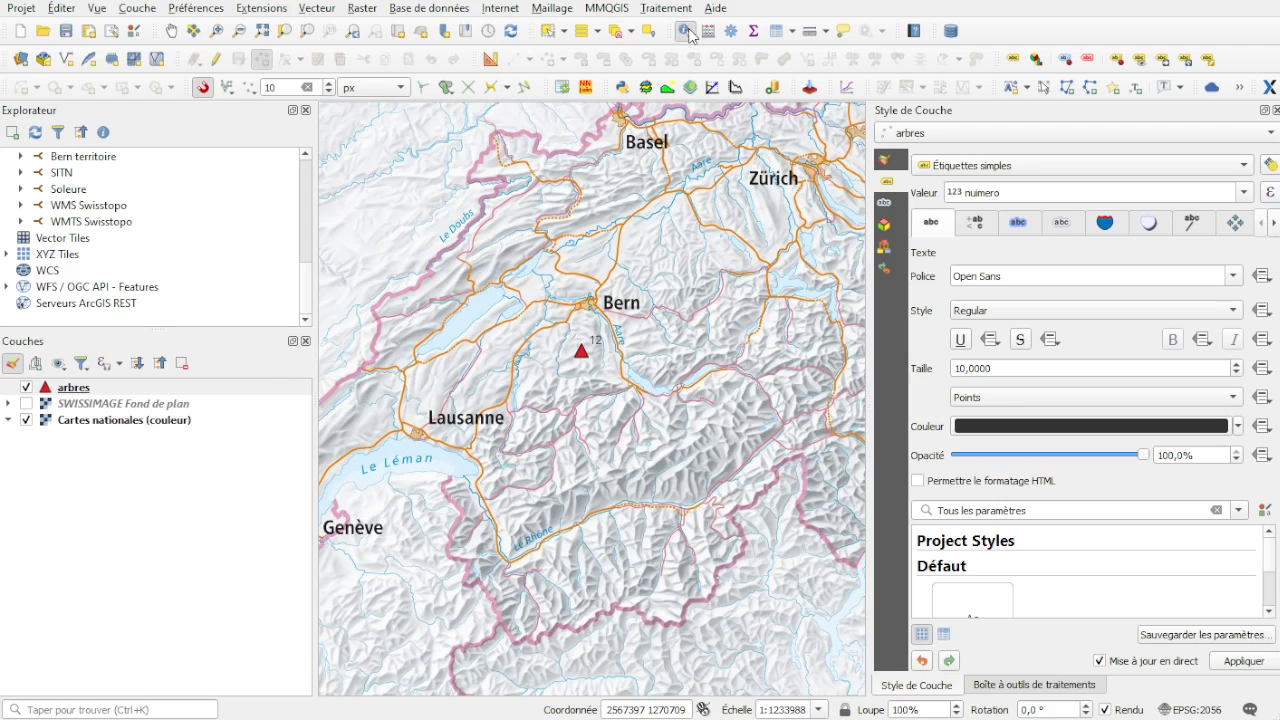
{"action": "left_click", "coordinate": [580, 354]}
{"action": "left_click", "coordinate": [581, 352]}
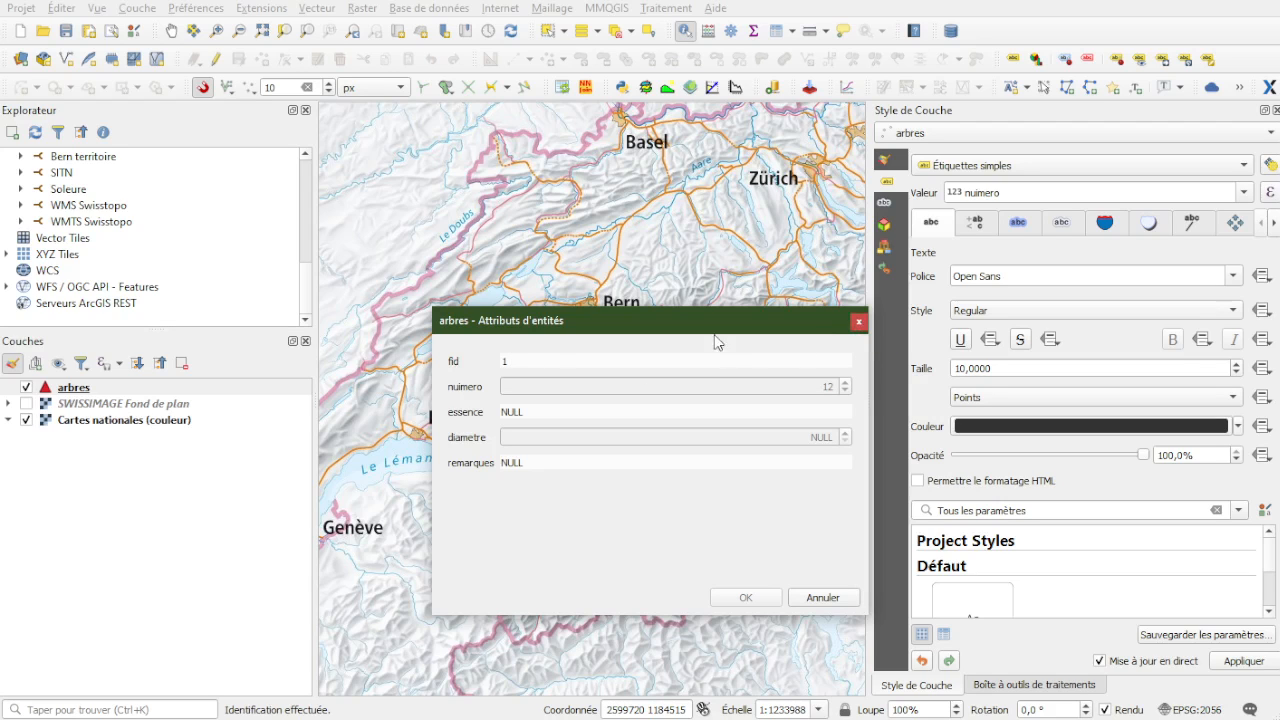
{"action": "left_click", "coordinate": [858, 322]}
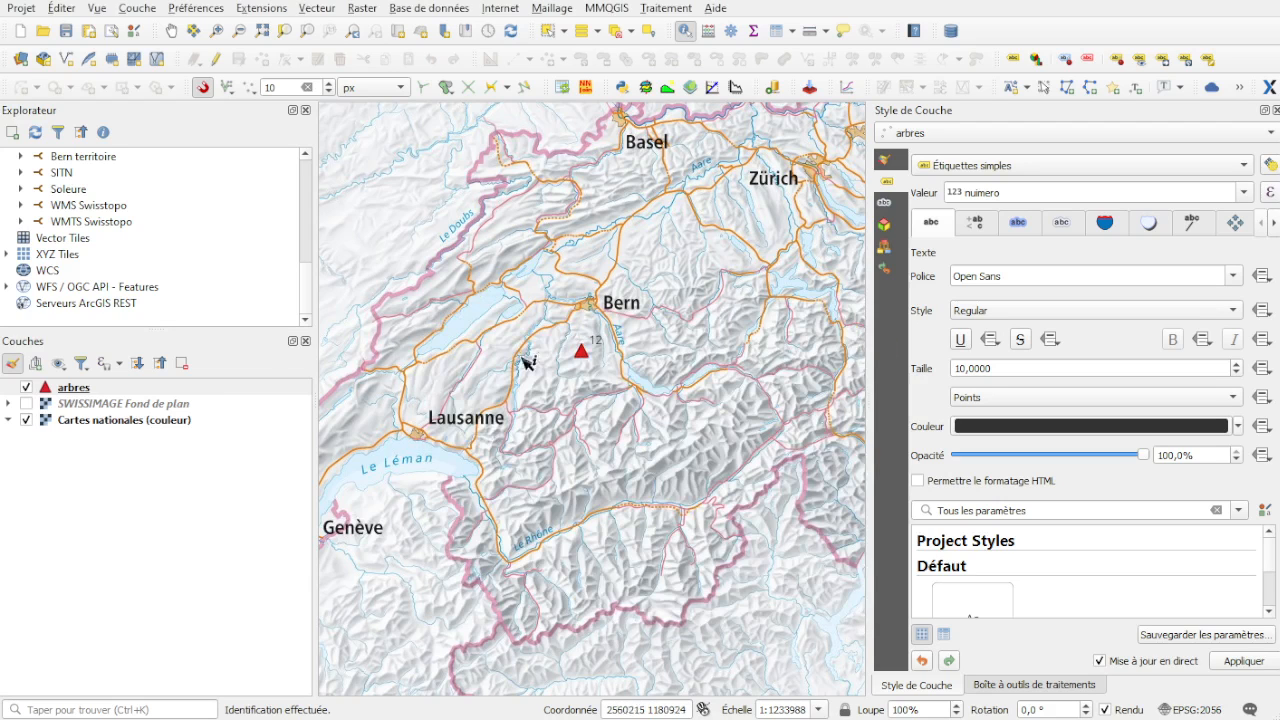
{"action": "left_click", "coordinate": [86, 394]}
{"action": "double_click", "coordinate": [86, 394]}
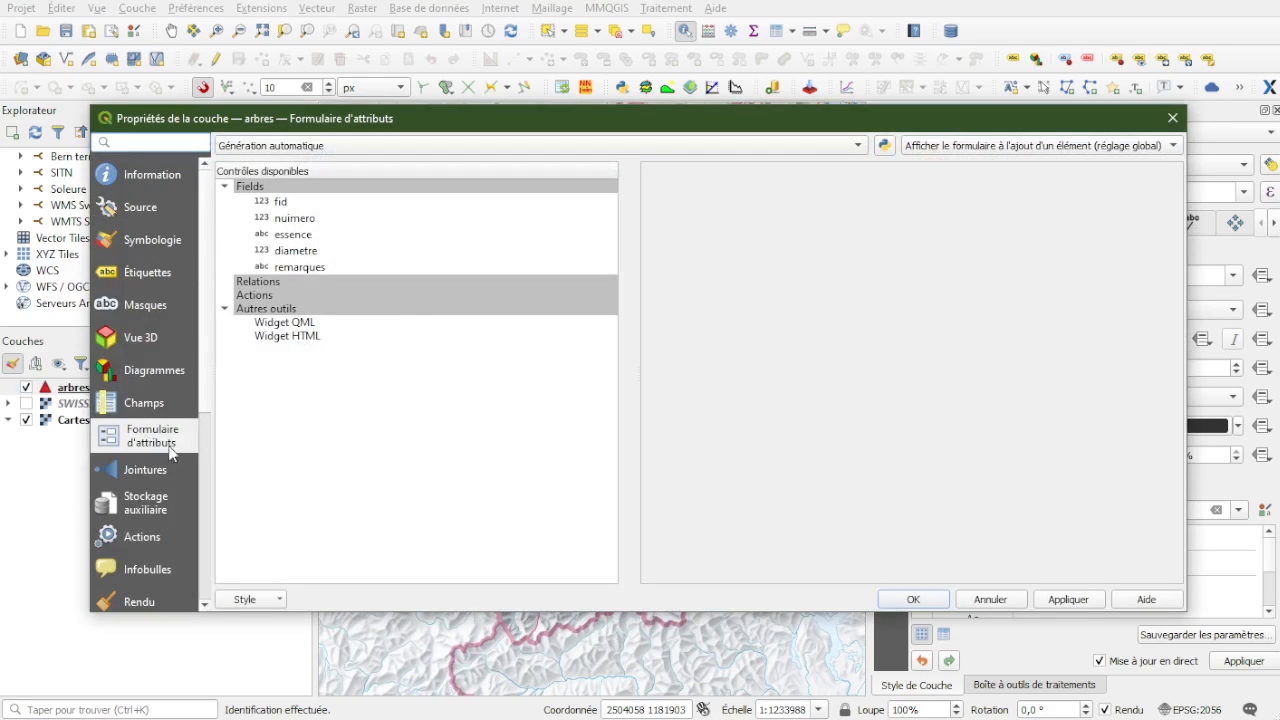
{"action": "left_click", "coordinate": [1172, 118]}
Step: Set the arbres attribute form to Conception par glisser/déplacer and remove the fid field from the form layout
{"action": "right_click", "coordinate": [78, 394]}
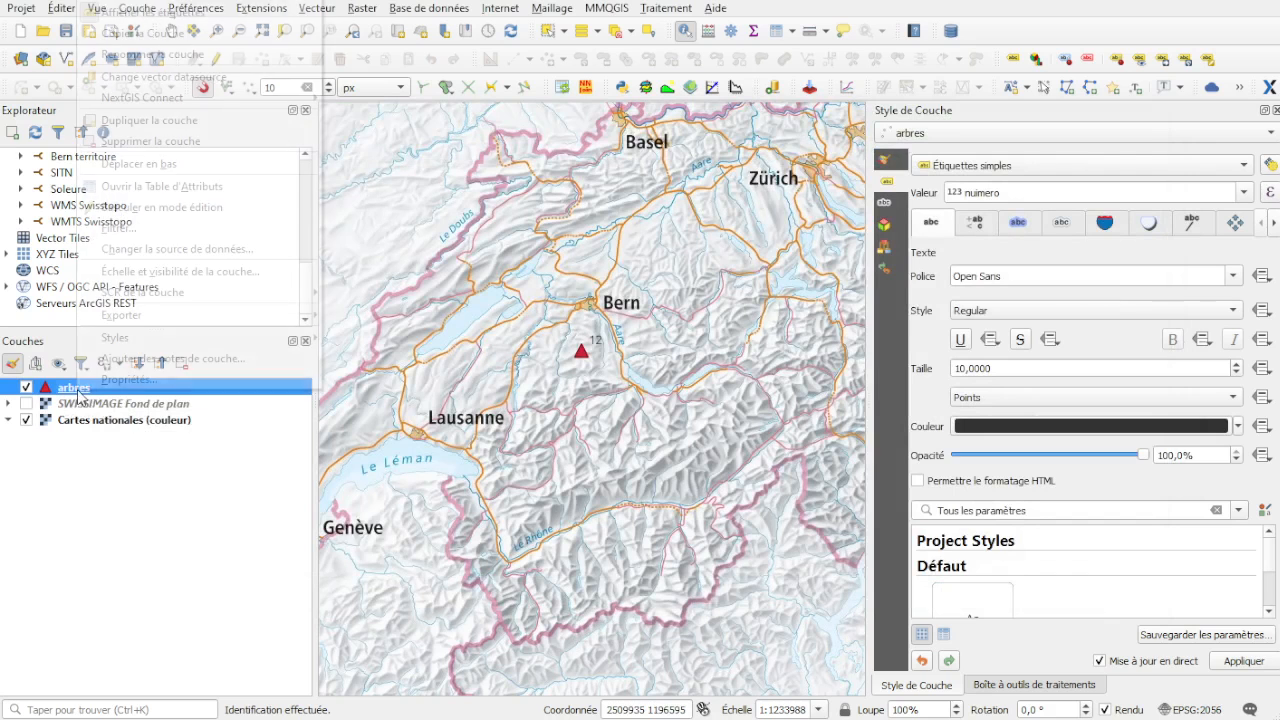
{"action": "left_click", "coordinate": [141, 380]}
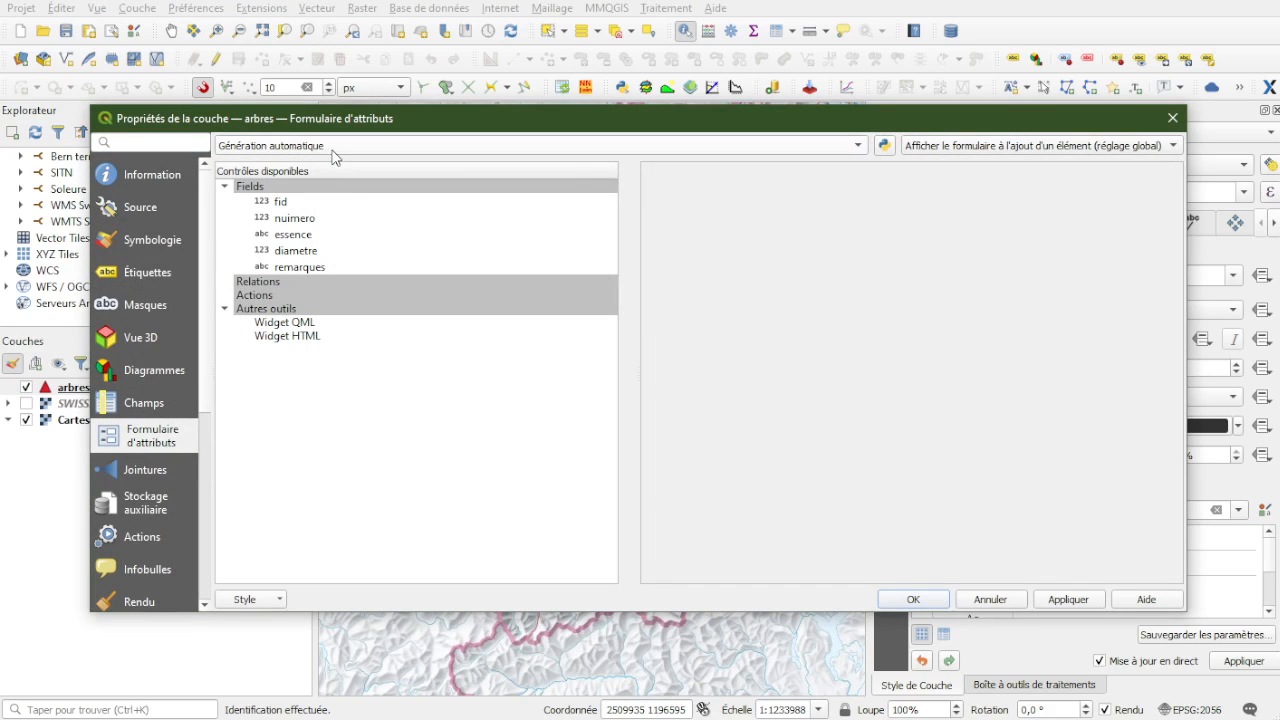
{"action": "left_click", "coordinate": [333, 150]}
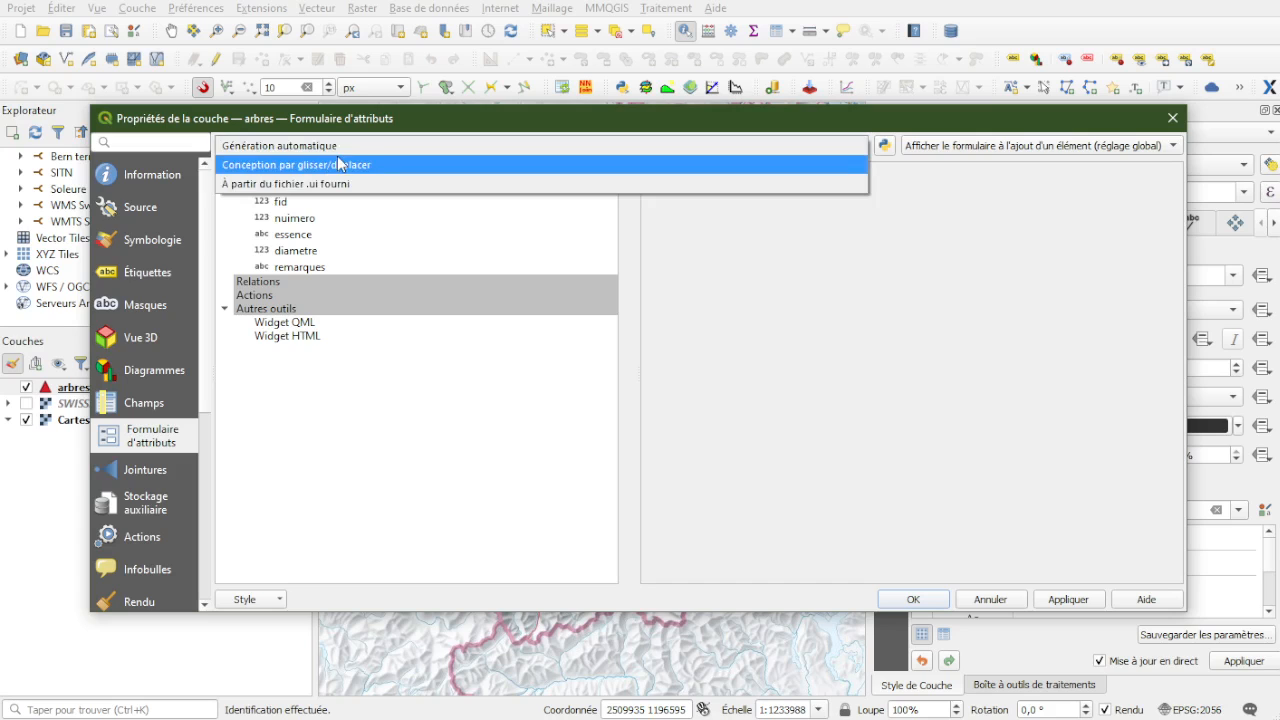
{"action": "left_click", "coordinate": [342, 172]}
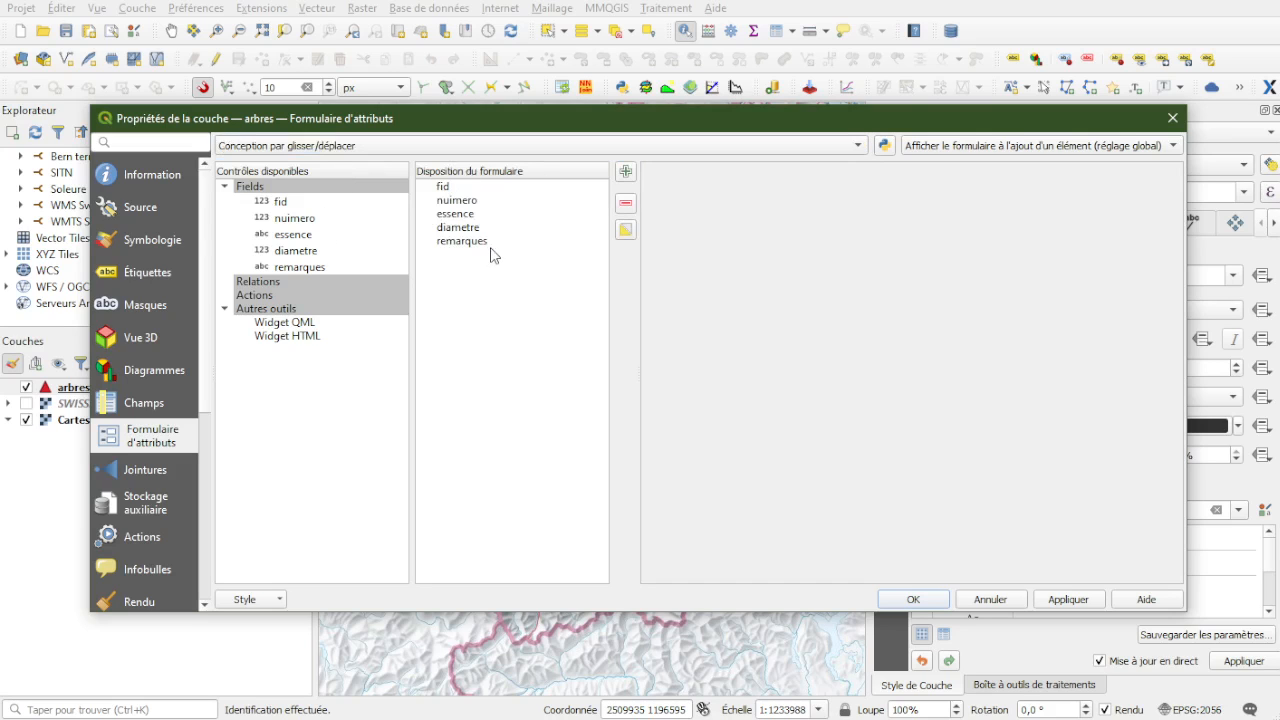
{"action": "left_click", "coordinate": [470, 189]}
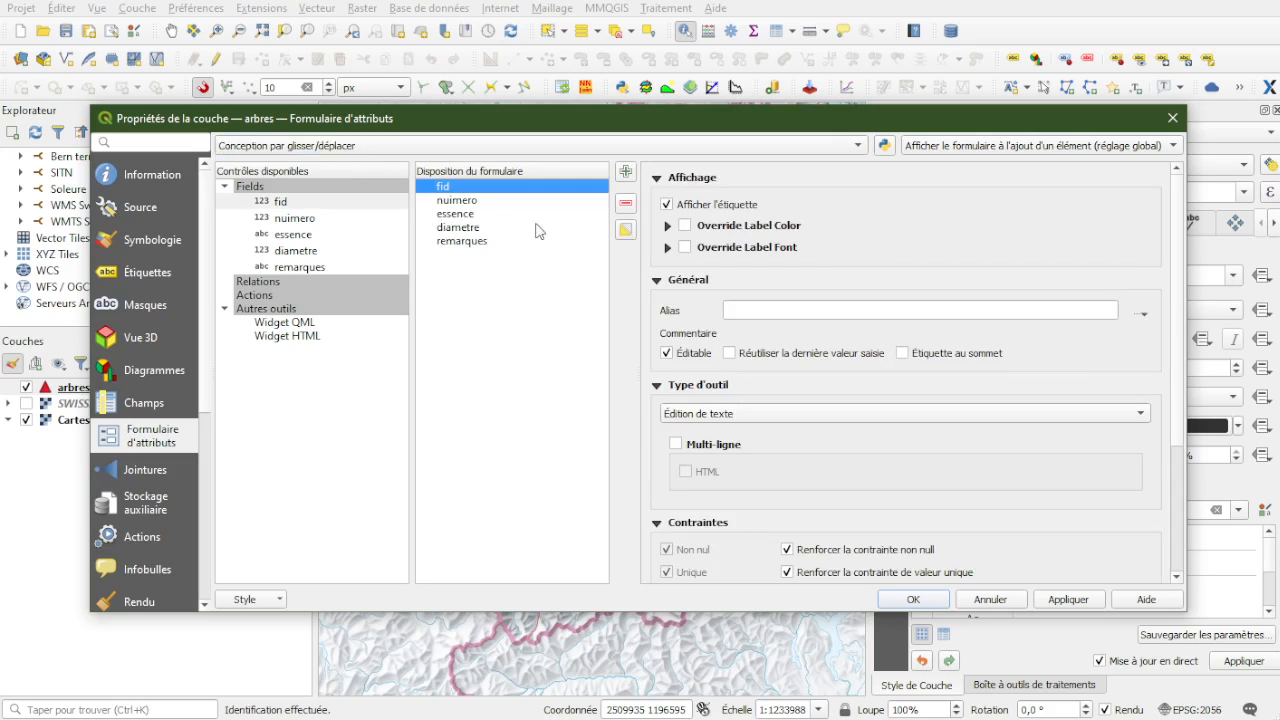
{"action": "left_click", "coordinate": [625, 204]}
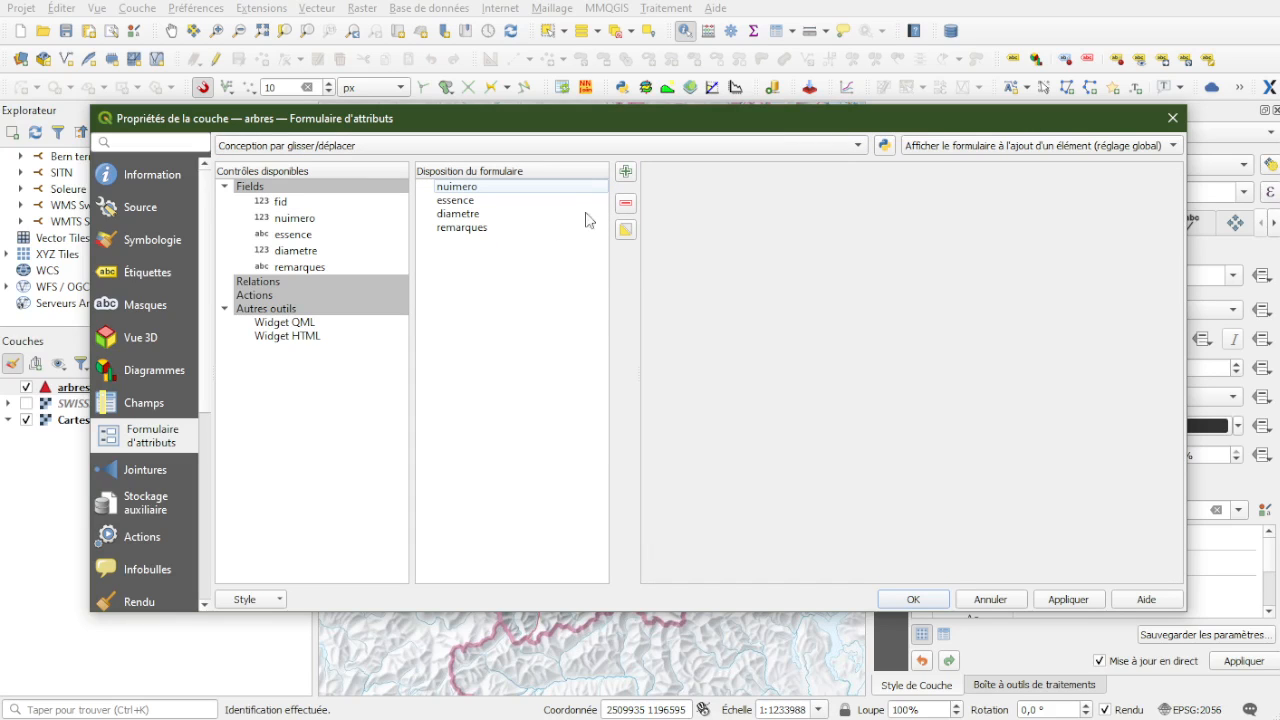
Step: Group the numero, essence, diametre and remarques fields in a new form tab named Arbres, and check the form on the tree point
{"action": "left_click", "coordinate": [624, 173]}
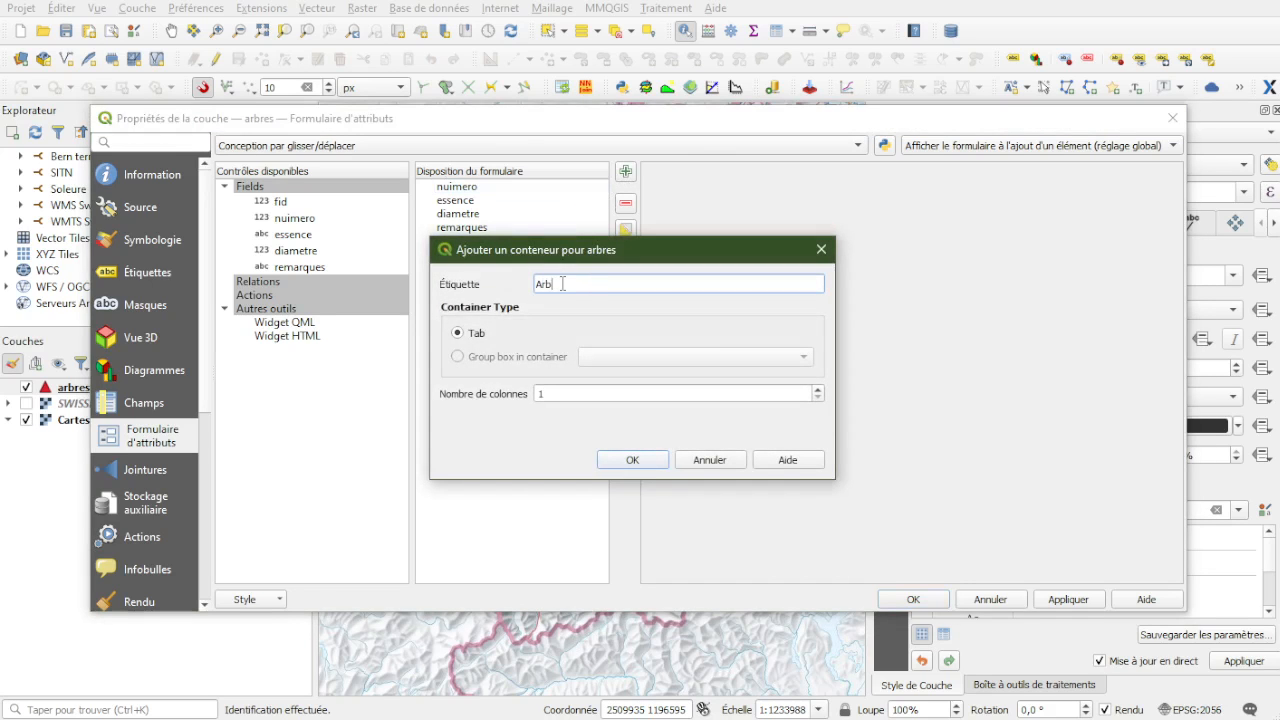
{"action": "left_click", "coordinate": [636, 466]}
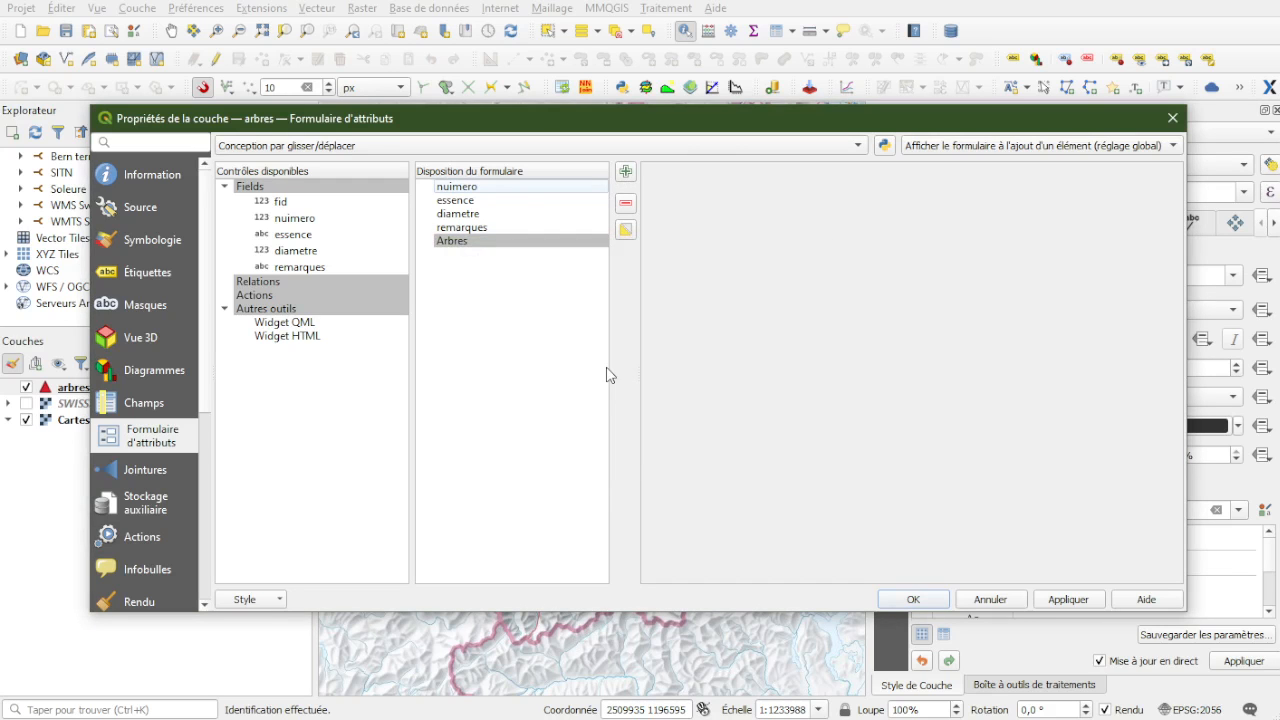
{"action": "left_click", "coordinate": [479, 187]}
{"action": "left_click", "coordinate": [479, 224], "text": "shift"}
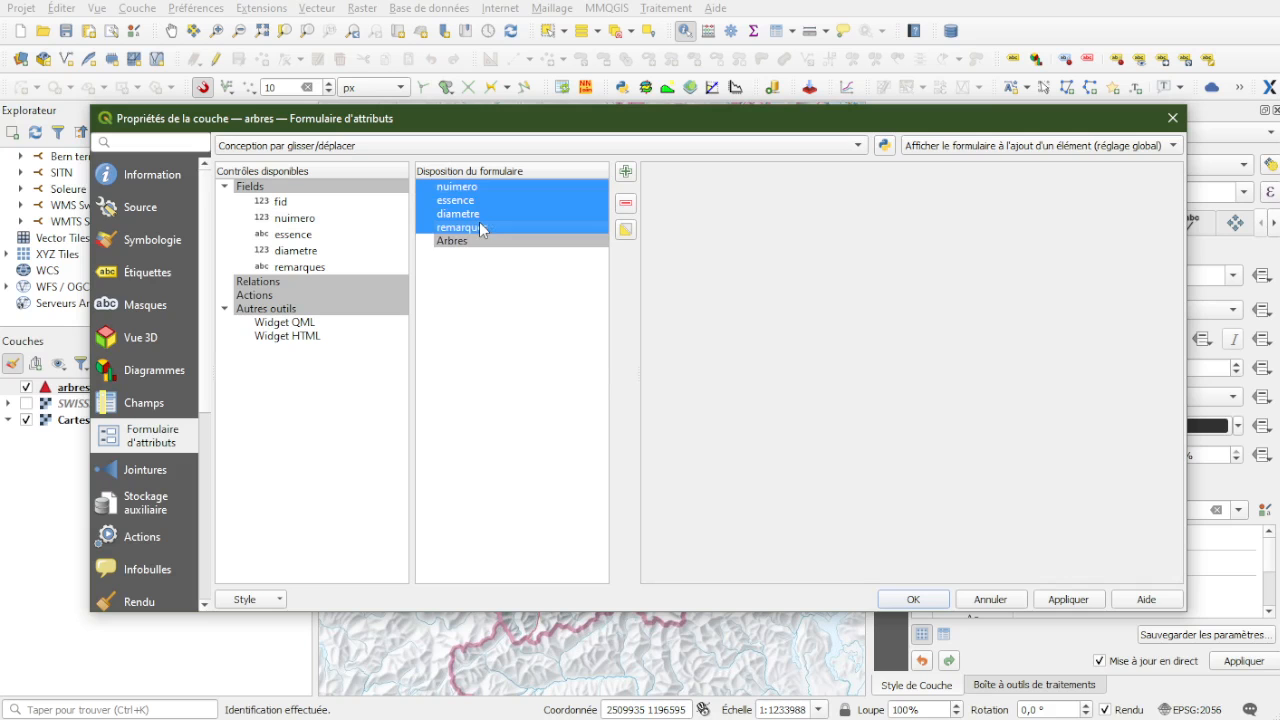
{"action": "left_click_drag", "start_coordinate": [490, 236], "coordinate": [491, 240]}
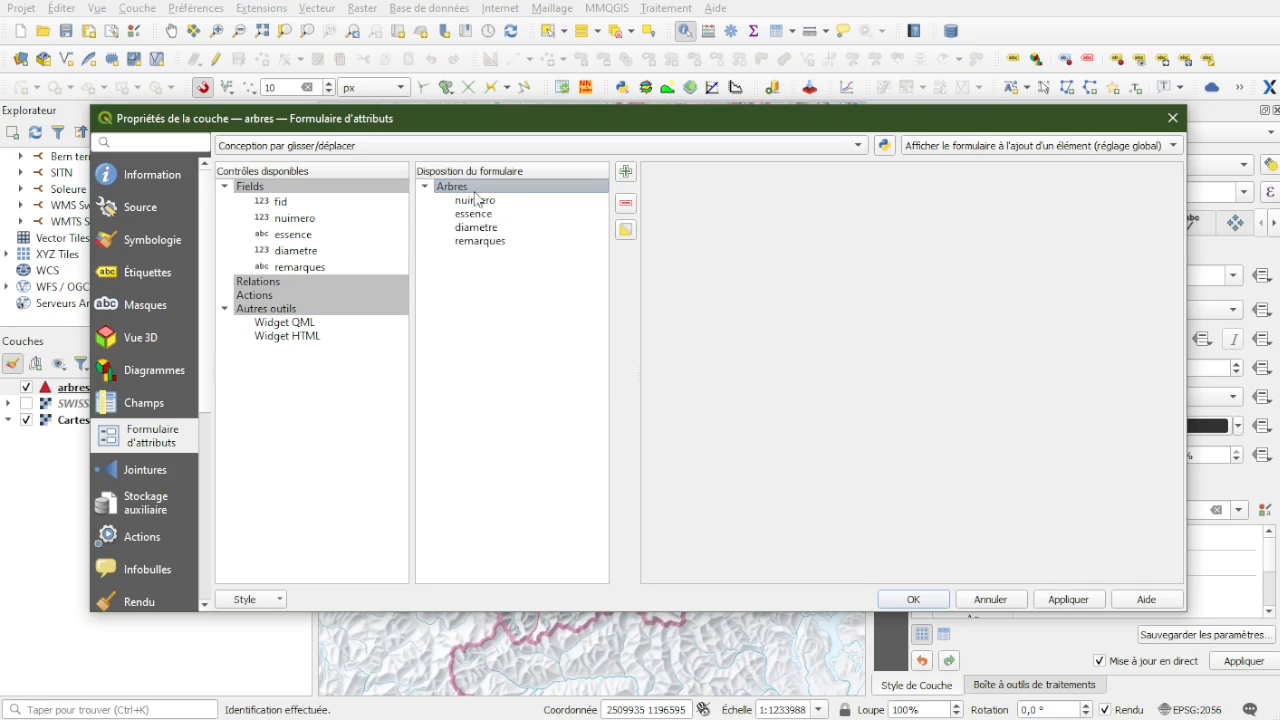
{"action": "left_click", "coordinate": [913, 599]}
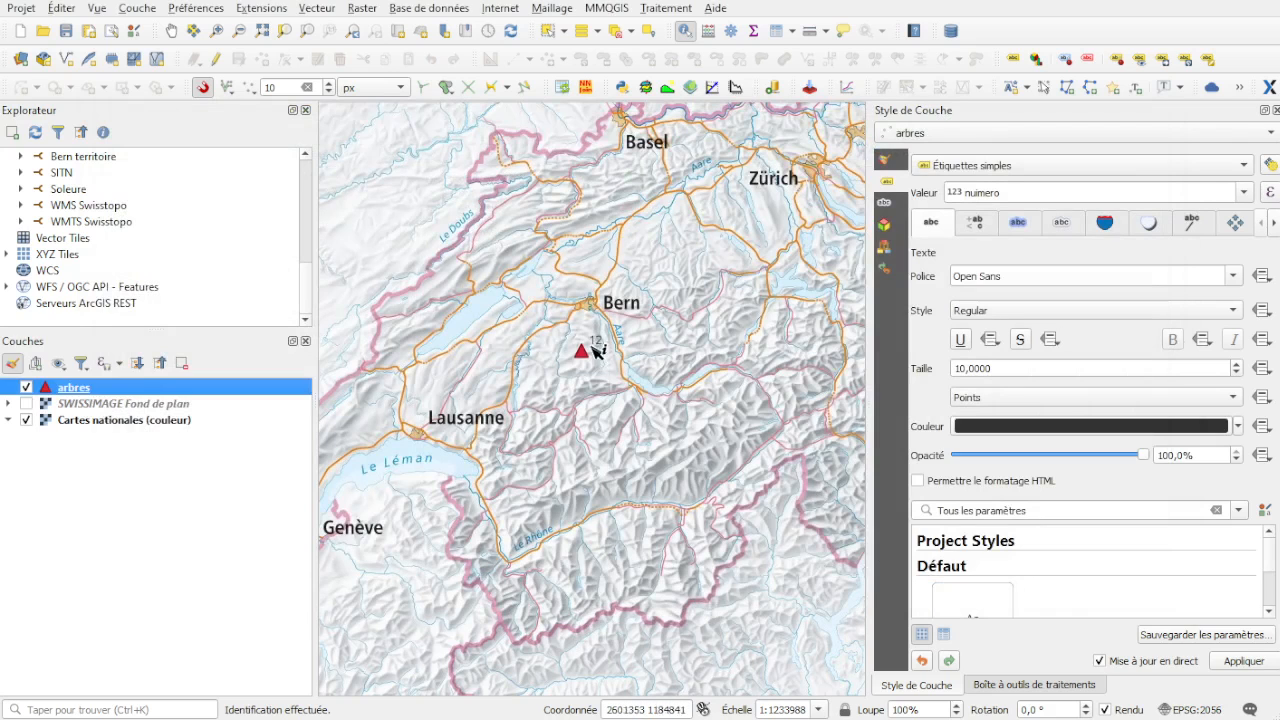
{"action": "left_click", "coordinate": [593, 347]}
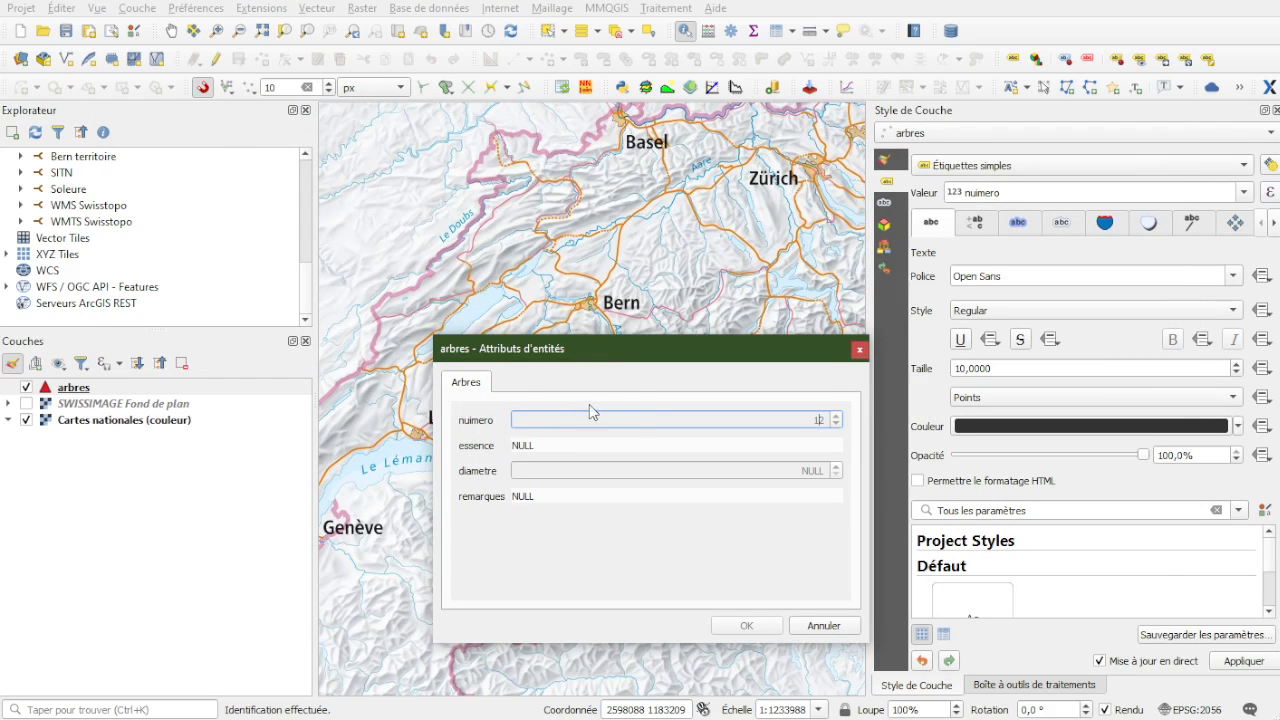
{"action": "left_click", "coordinate": [823, 626]}
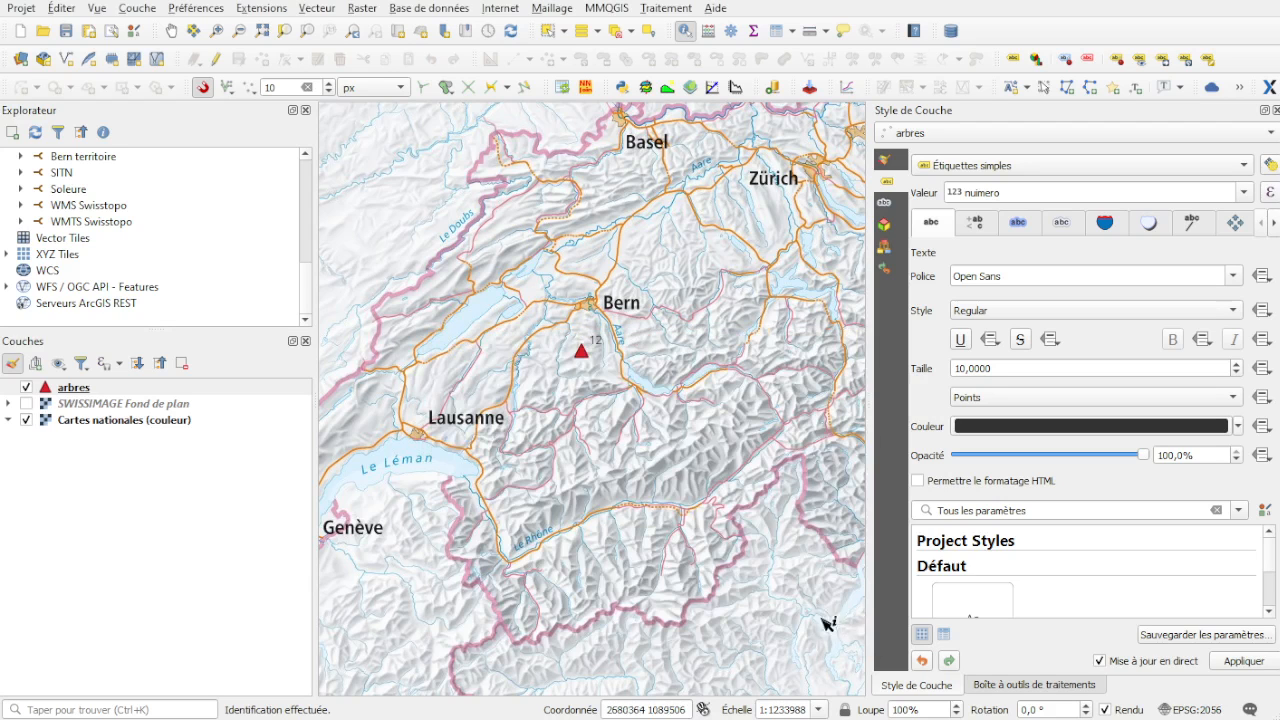
Step: Set the minimum of the numero field's Plage widget to 0 in the arbres attribute form
{"action": "left_click", "coordinate": [76, 390]}
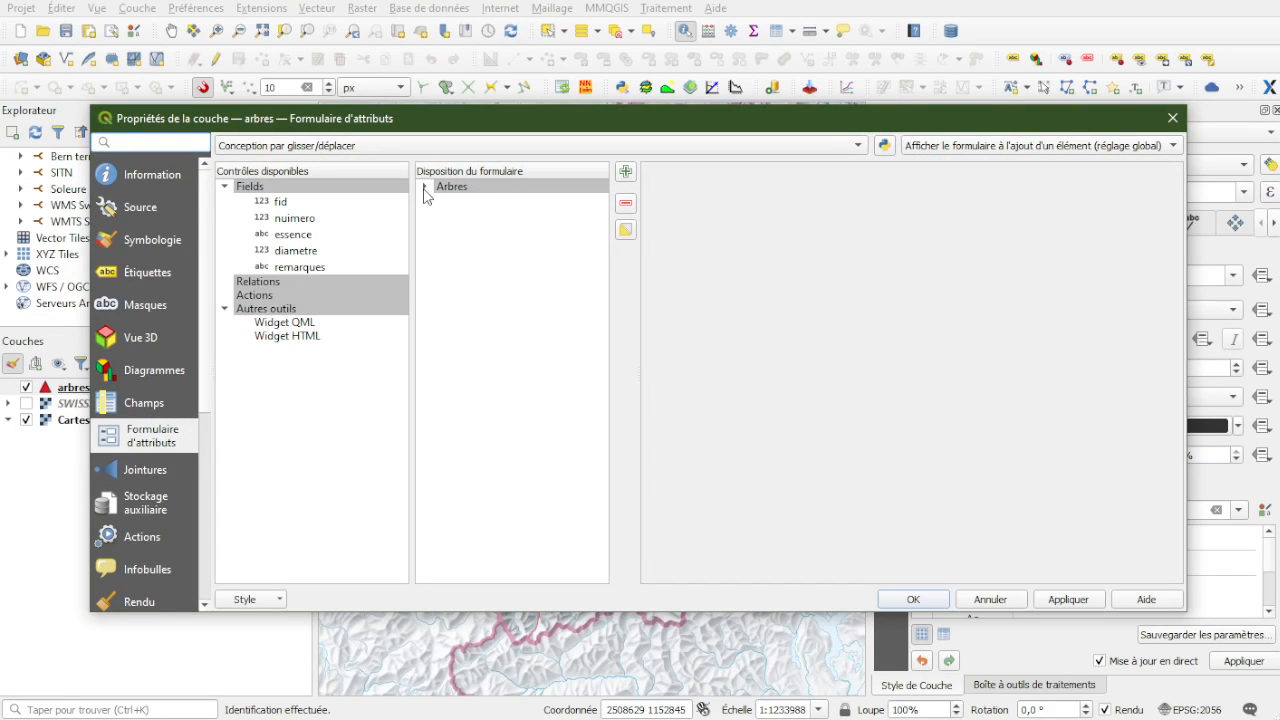
{"action": "left_click", "coordinate": [425, 190]}
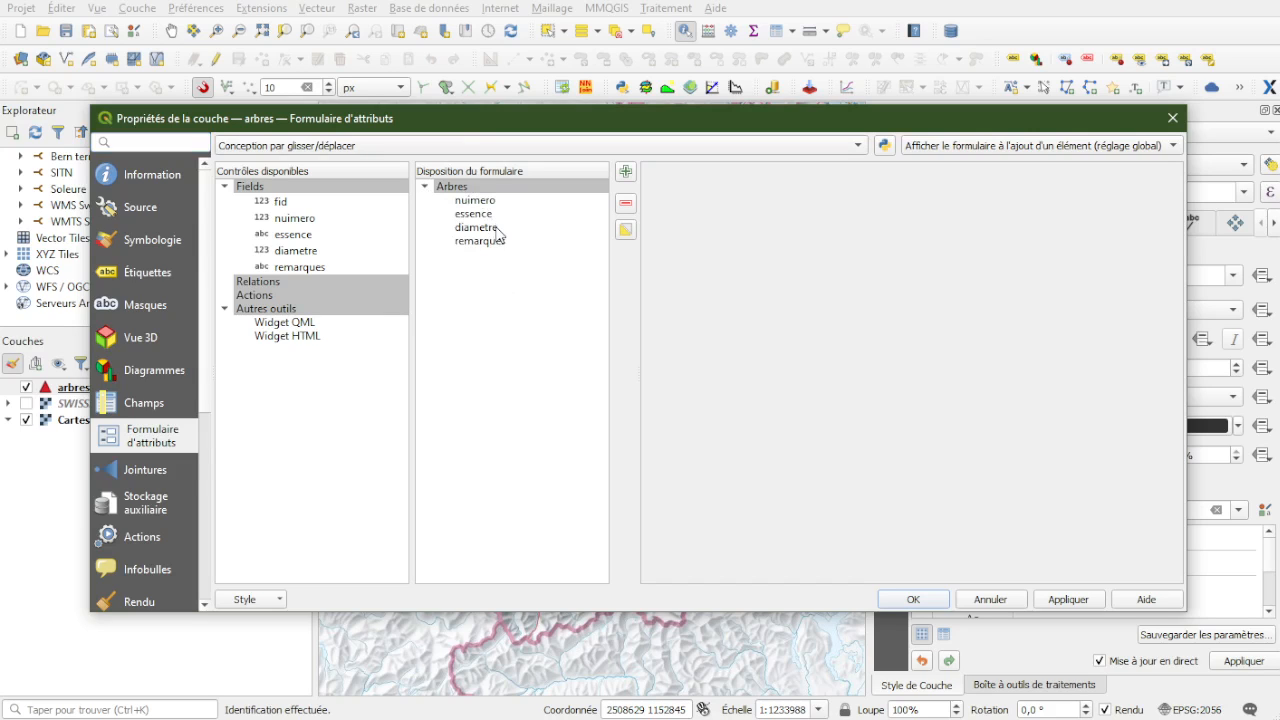
{"action": "left_click", "coordinate": [476, 201]}
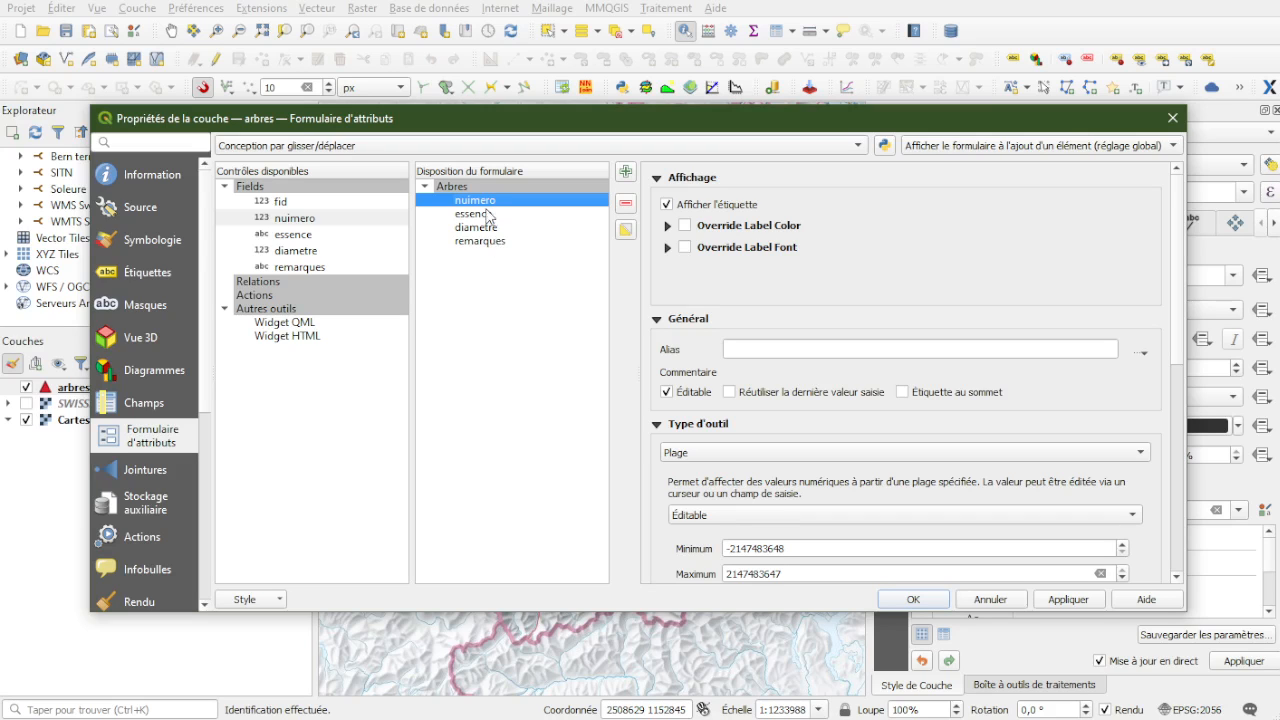
{"action": "scroll", "coordinate": [656, 504], "scroll_direction": "down", "scroll_amount": 3}
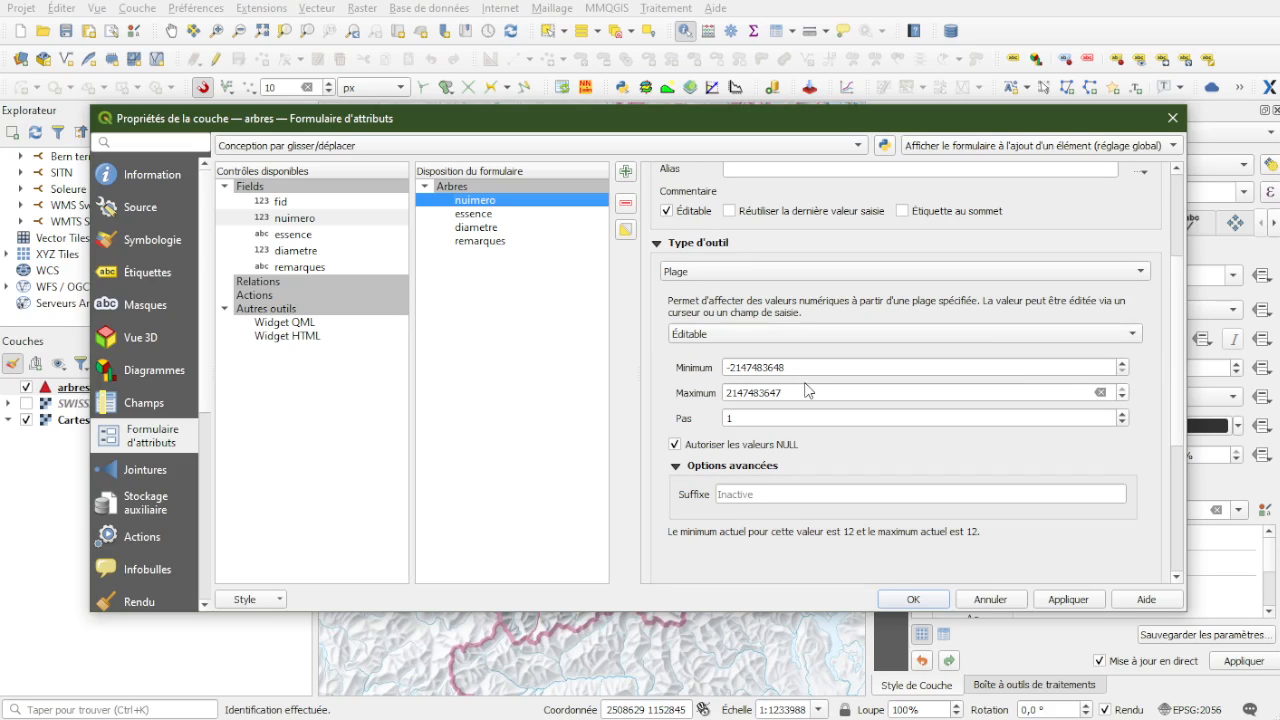
{"action": "left_click_drag", "start_coordinate": [808, 366], "coordinate": [712, 350]}
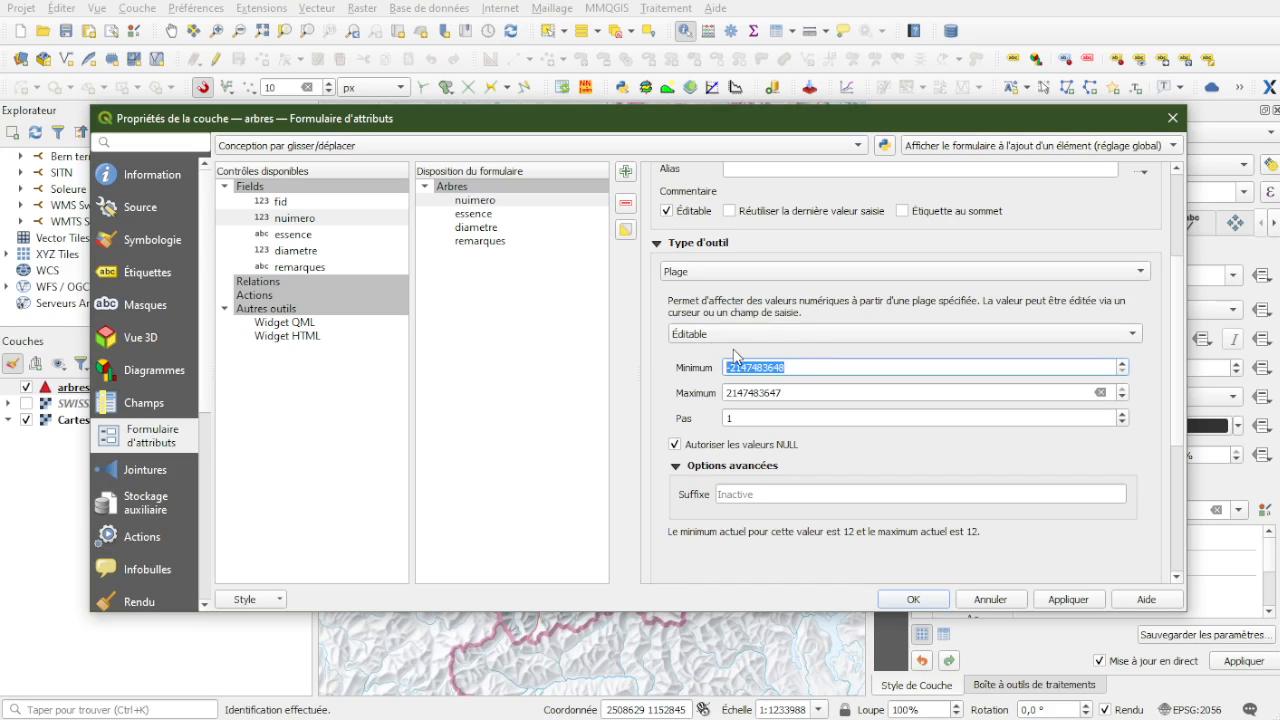
{"action": "type", "text": "0"}
{"action": "left_click", "coordinate": [776, 392]}
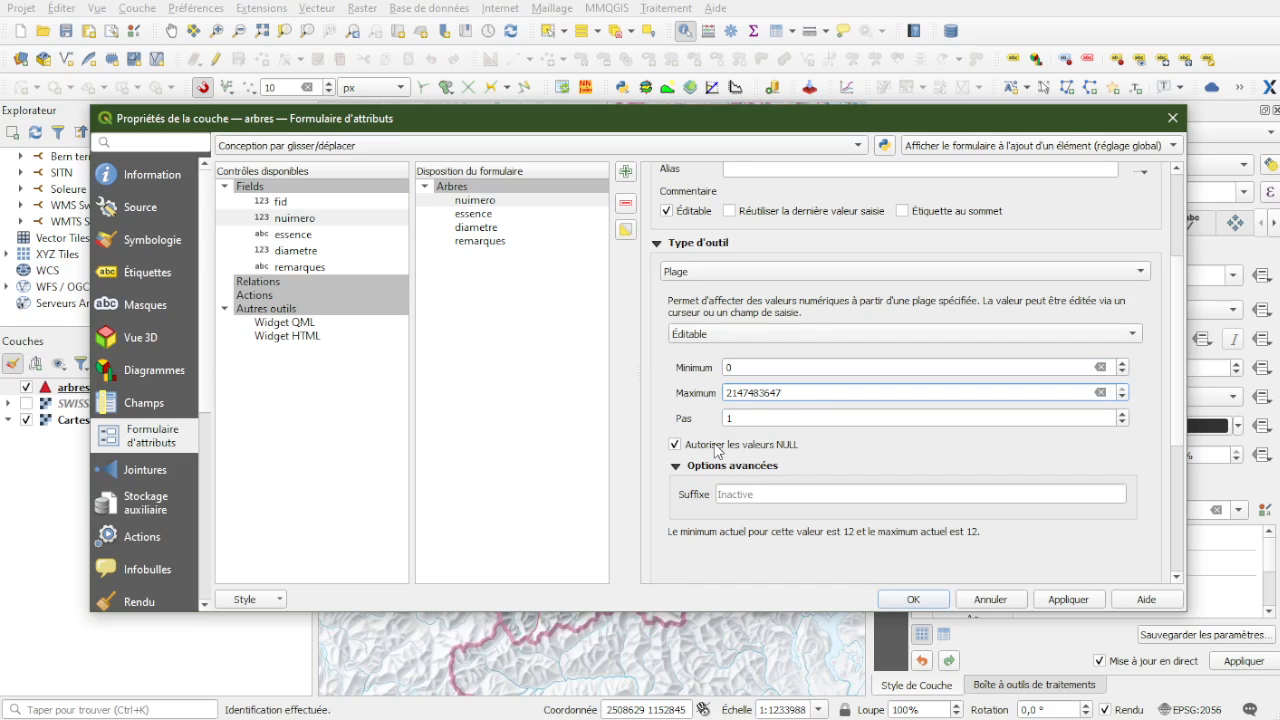
Step: Enable the Non nul constraint for the numero field and leave the Unique constraint off
{"action": "scroll", "coordinate": [714, 446], "scroll_direction": "down", "scroll_amount": 3}
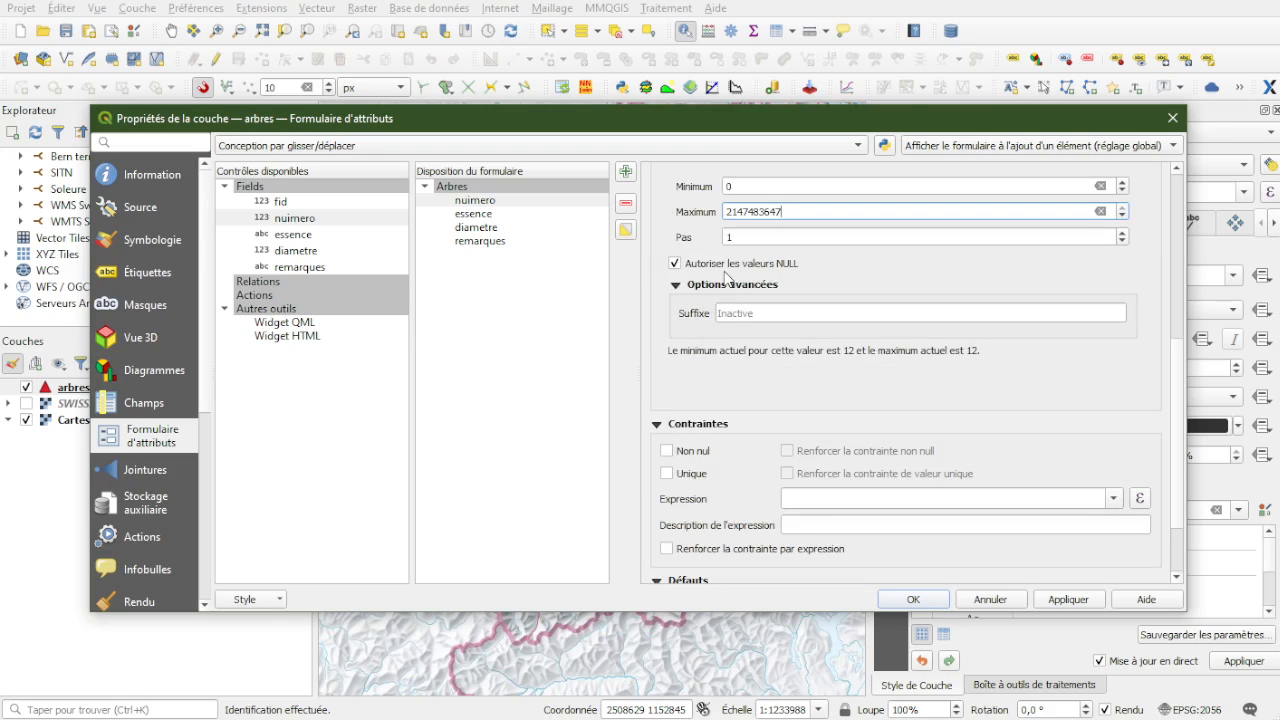
{"action": "left_click", "coordinate": [689, 458]}
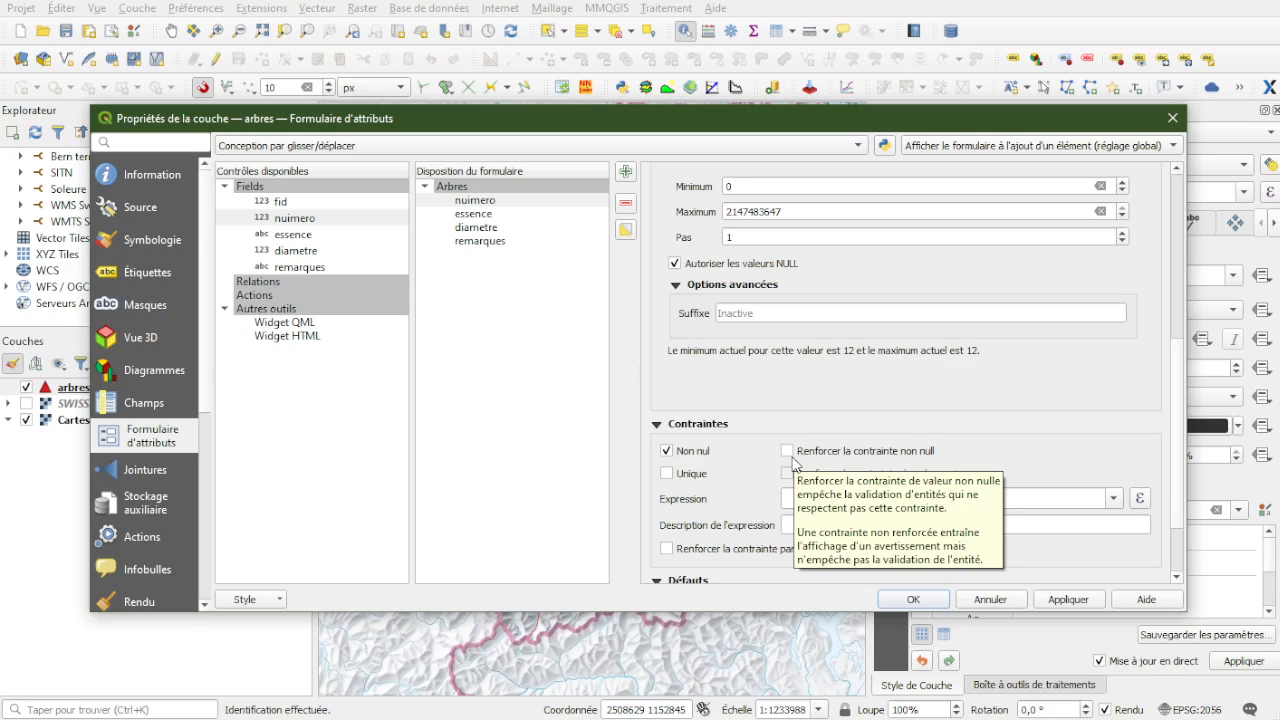
{"action": "left_click", "coordinate": [672, 478]}
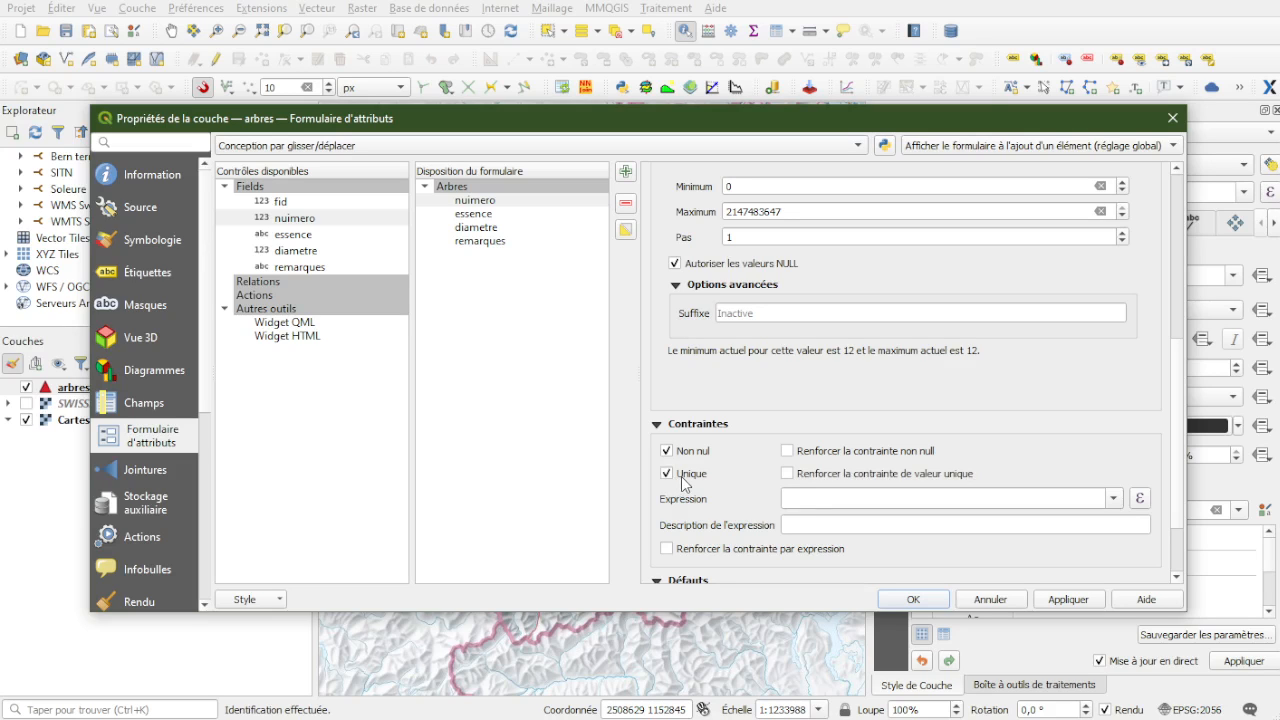
{"action": "left_click", "coordinate": [681, 476]}
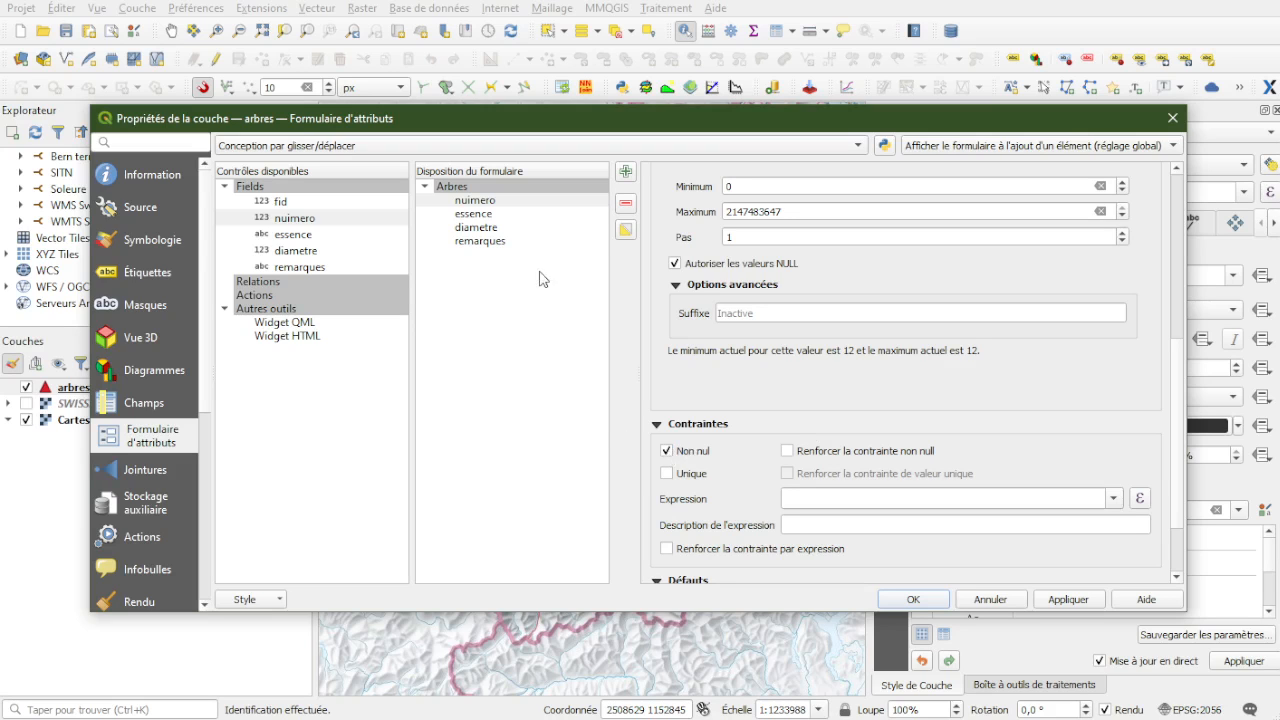
Step: Change the essence field's widget type to Liste de valeurs
{"action": "left_click", "coordinate": [485, 214]}
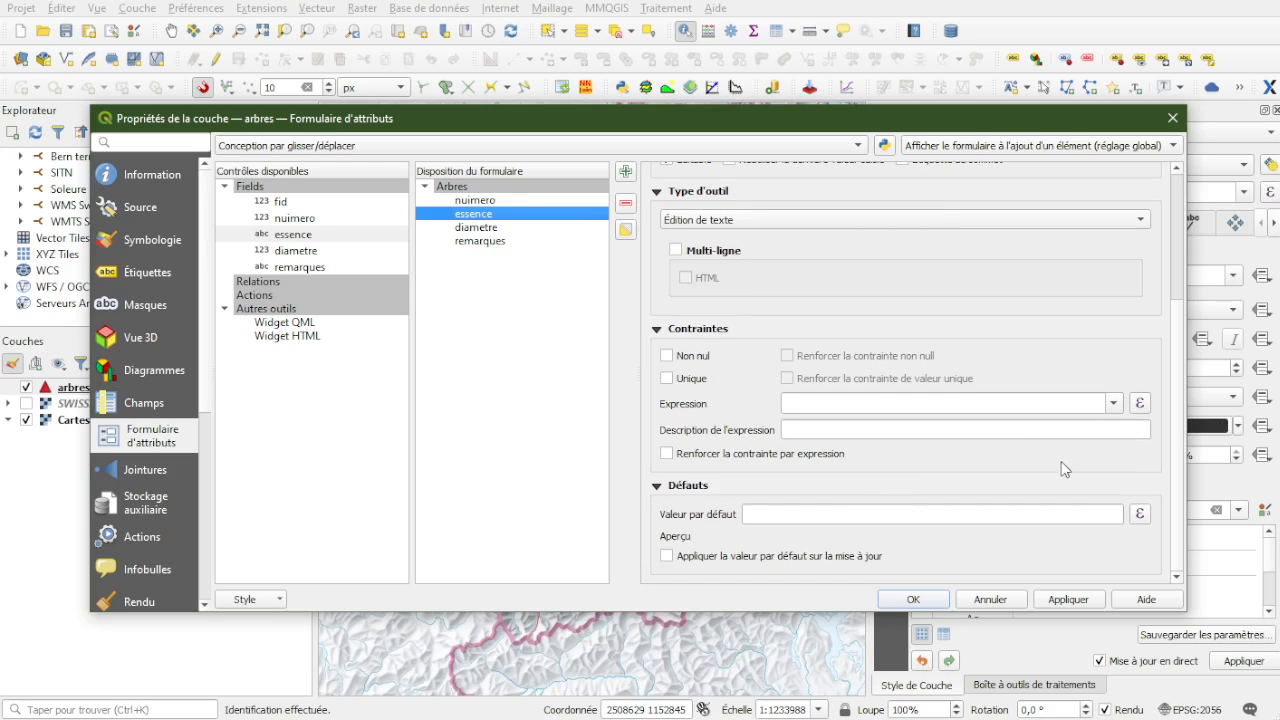
{"action": "left_click_drag", "start_coordinate": [1182, 335], "coordinate": [1174, 259]}
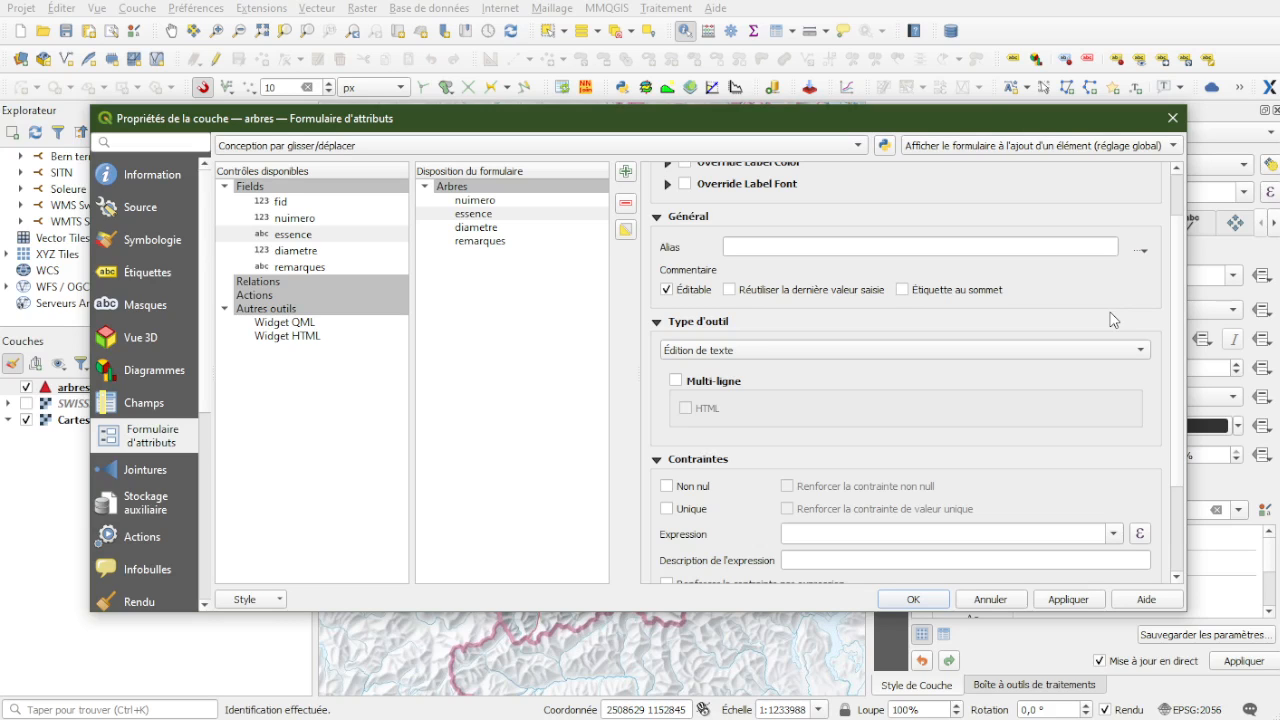
{"action": "left_click", "coordinate": [1064, 350]}
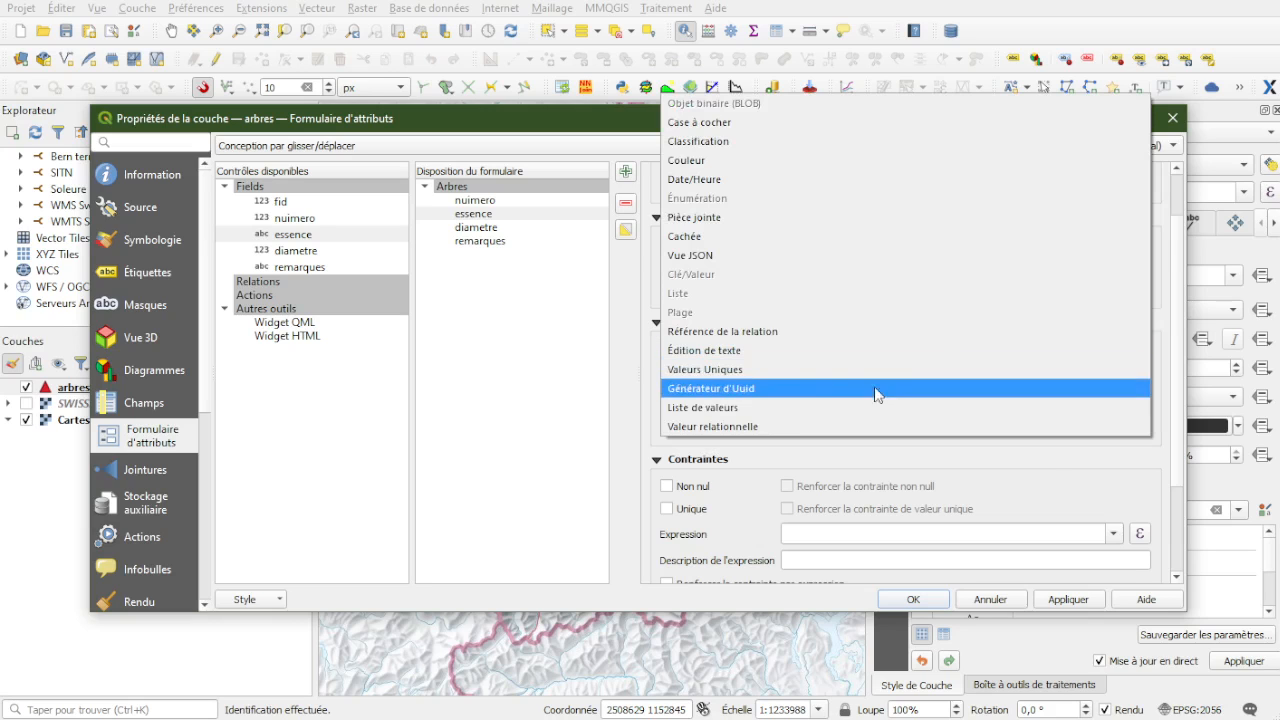
{"action": "left_click", "coordinate": [796, 407]}
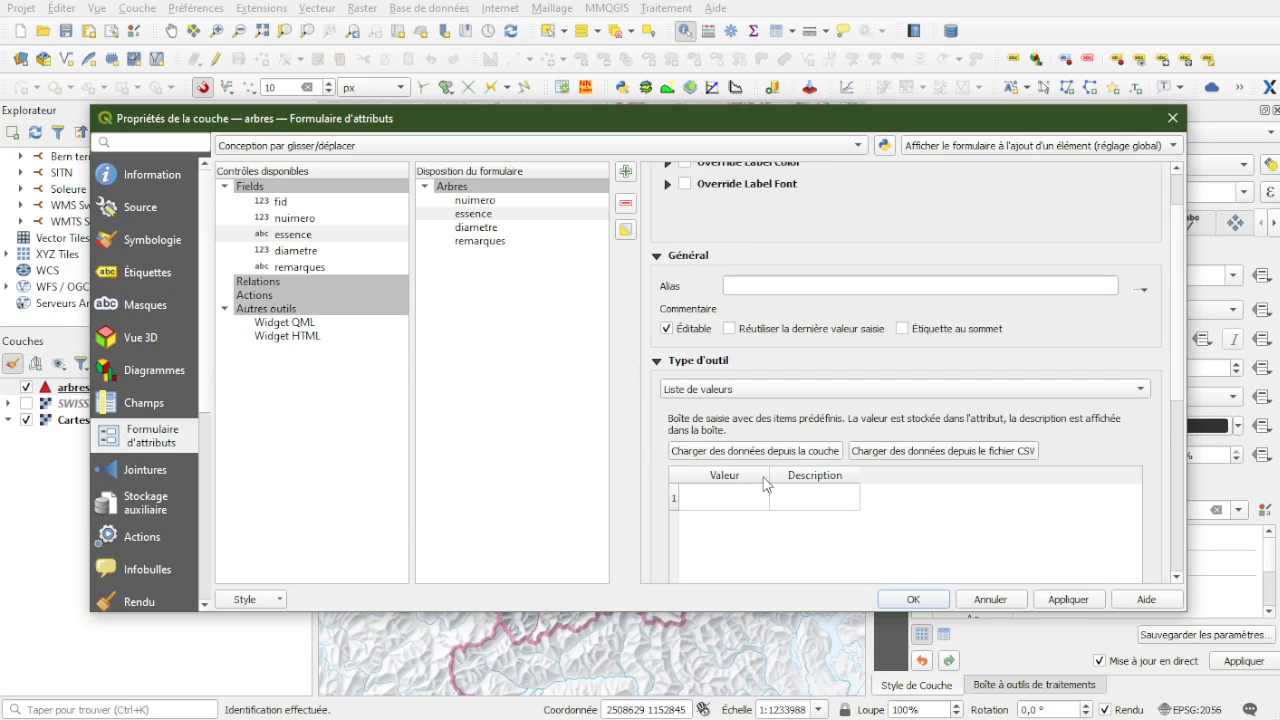
Step: Fill the essence field's value list with sapin, épicéa and hêtre, using identical values and descriptions
{"action": "left_click", "coordinate": [742, 499]}
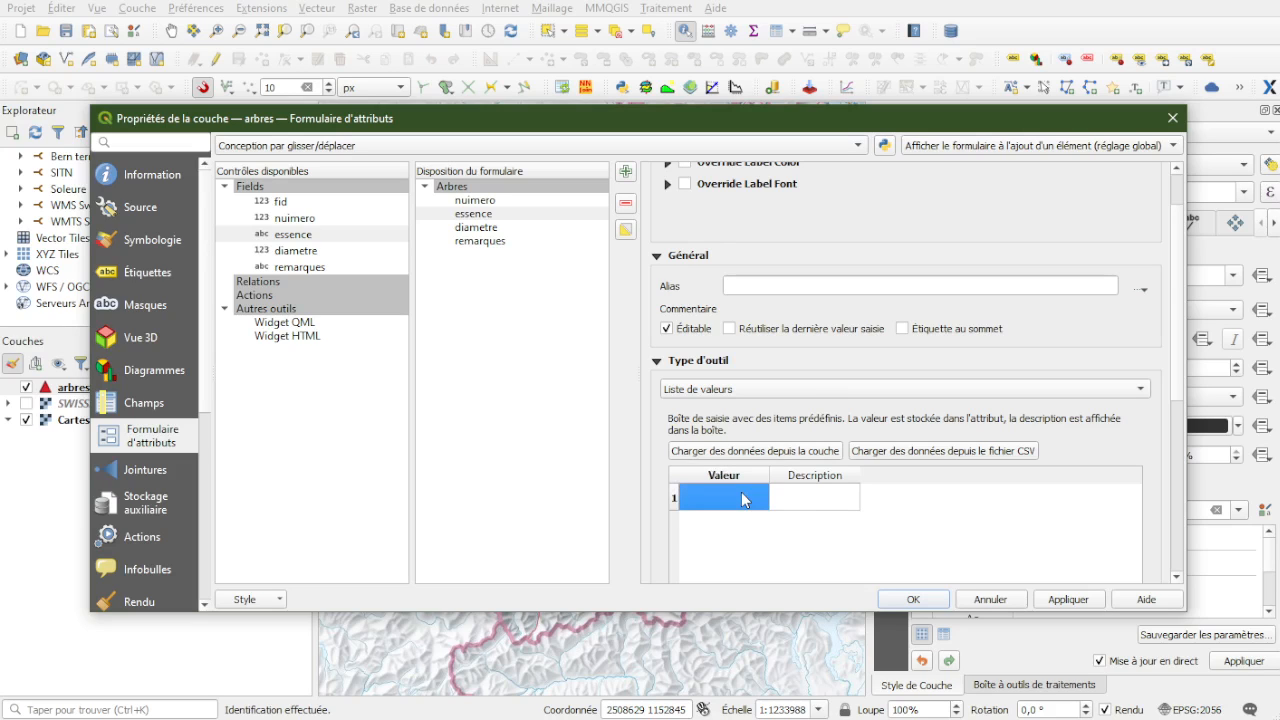
{"action": "type", "text": "sapin"}
{"action": "key", "text": "Tab"}
{"action": "type", "text": "sap"}
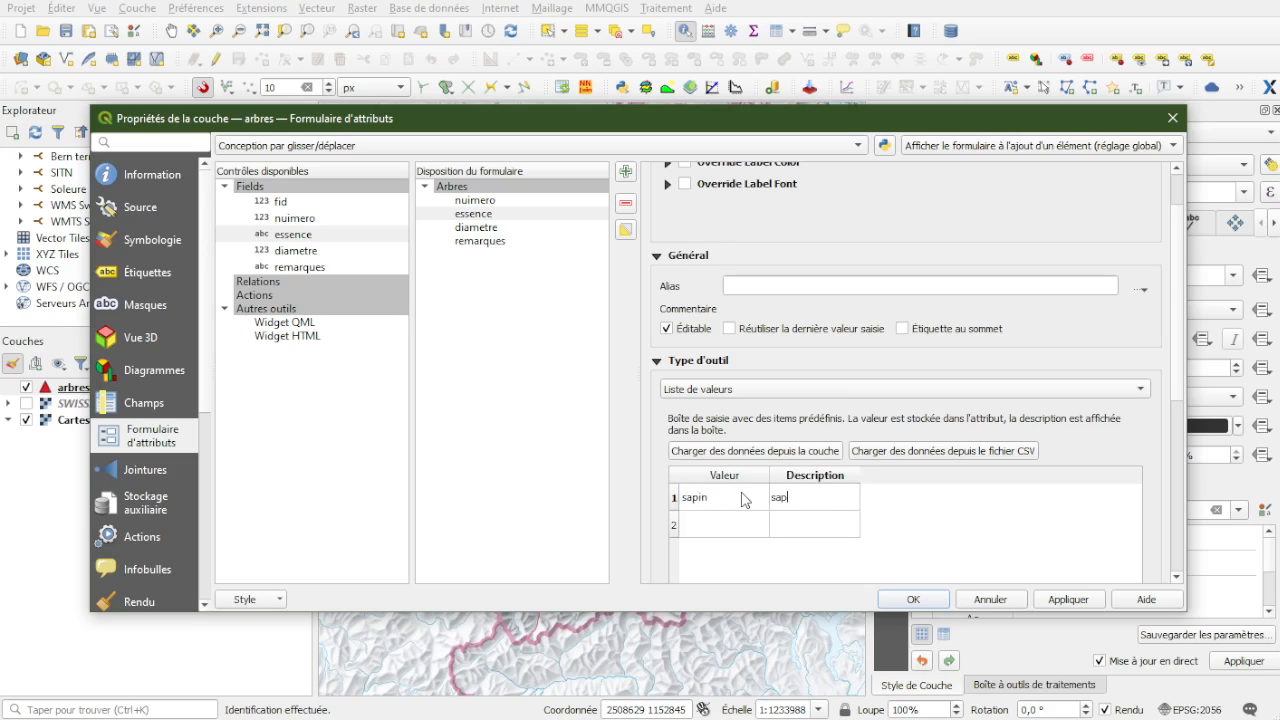
{"action": "type", "text": "in"}
{"action": "key", "text": "Tab"}
{"action": "type", "text": "épicéa"}
{"action": "key", "text": "Tab"}
{"action": "type", "text": "épicéa"}
{"action": "key", "text": "Tab"}
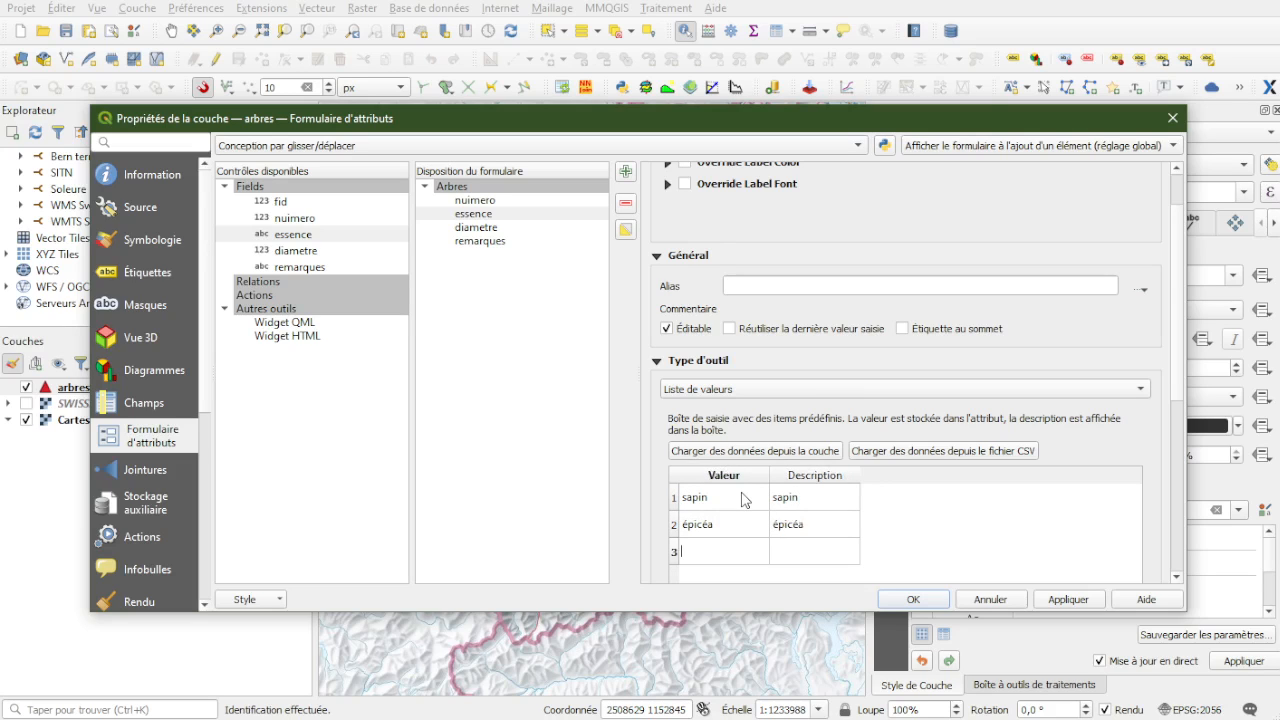
{"action": "type", "text": "hêtre"}
{"action": "key", "text": "Tab"}
{"action": "type", "text": "hêtre"}
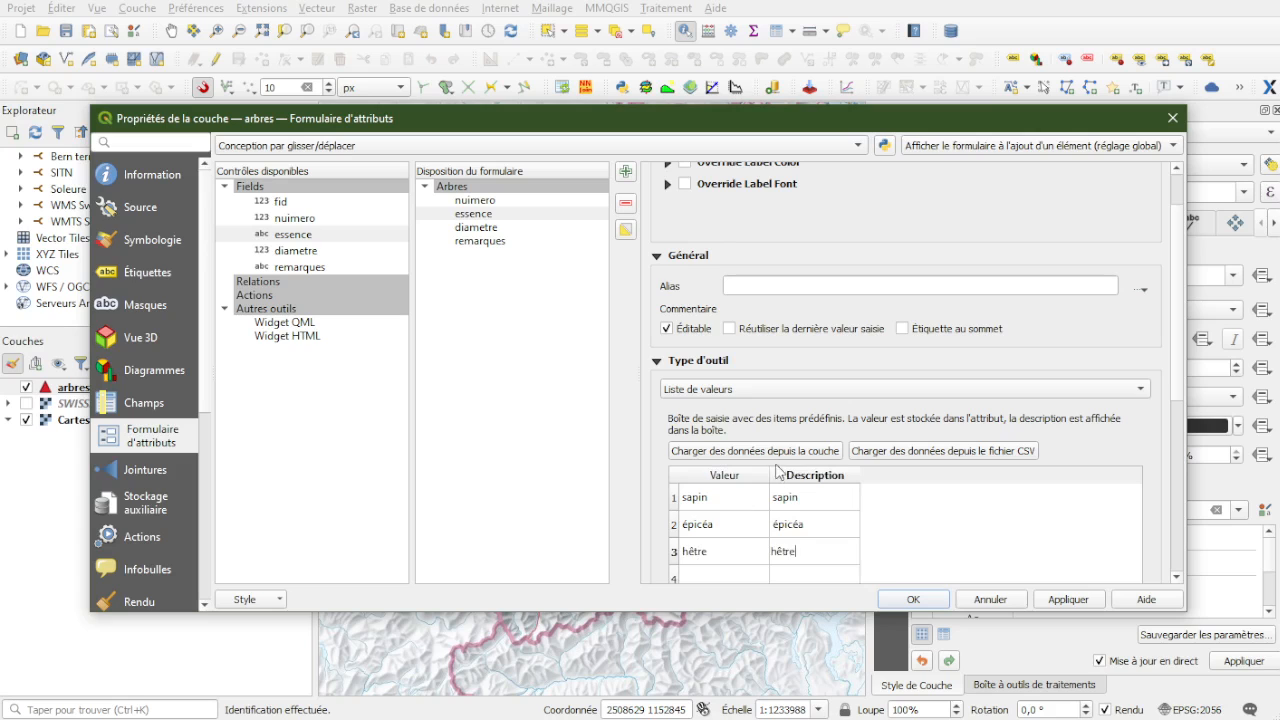
Step: Enable the Multi-ligne option for the remarques field, keeping Édition de texte as its widget, and accept the form settings
{"action": "left_click", "coordinate": [505, 229]}
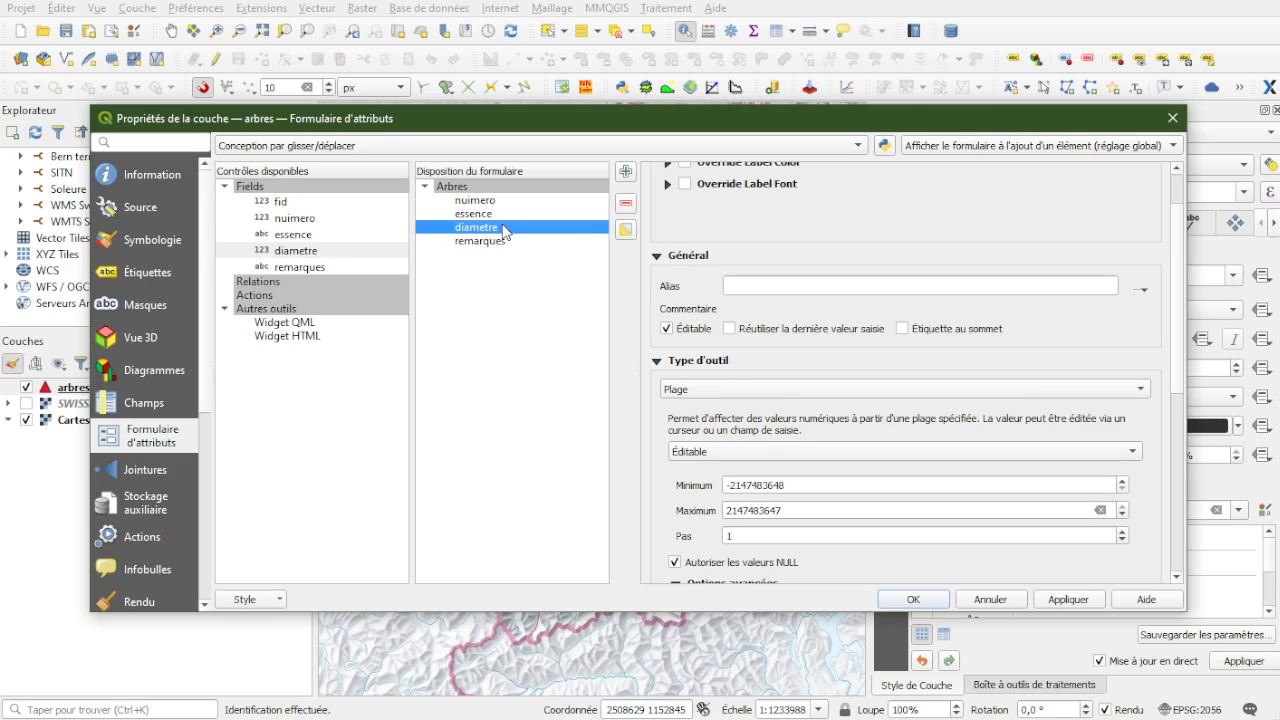
{"action": "left_click", "coordinate": [800, 486]}
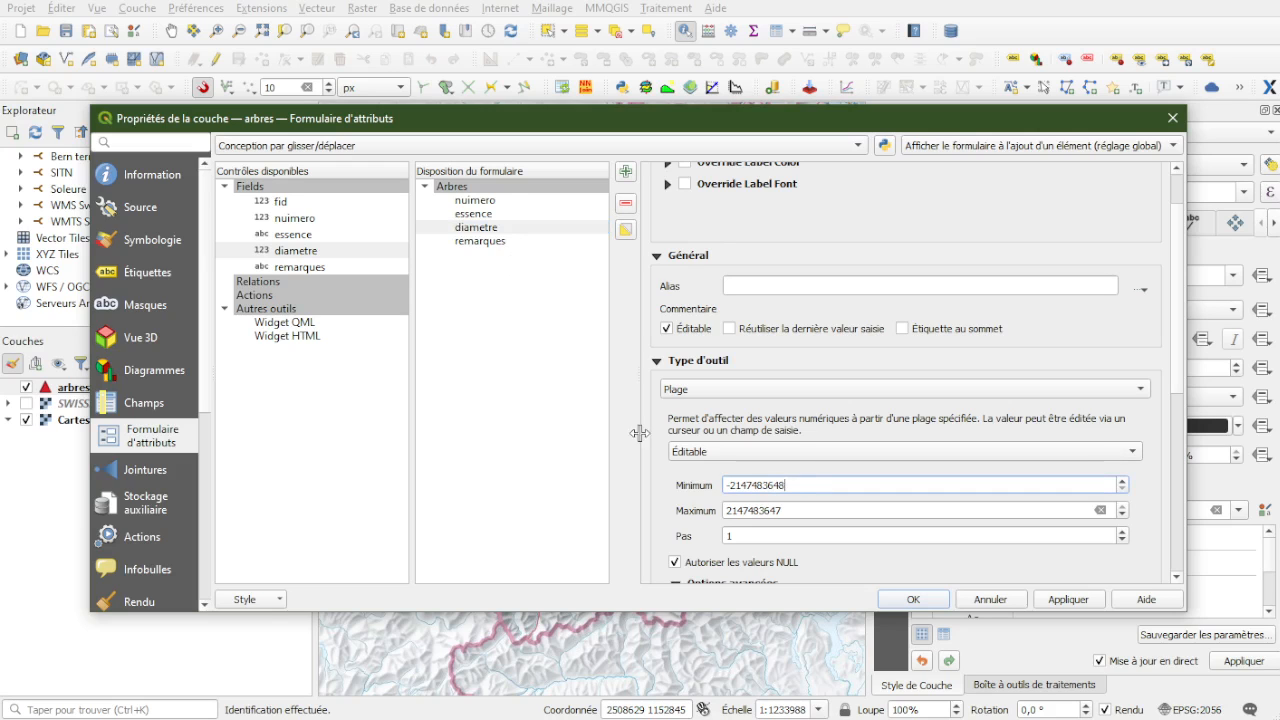
{"action": "left_click", "coordinate": [484, 242]}
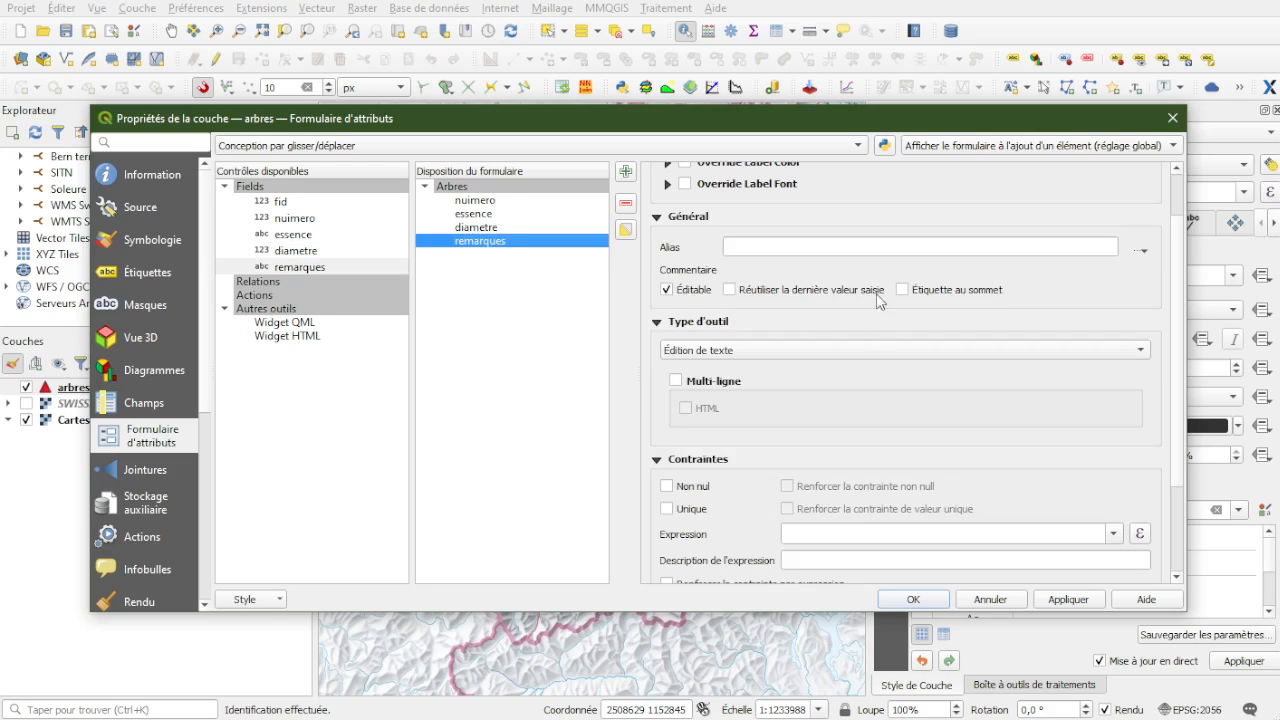
{"action": "left_click", "coordinate": [737, 361]}
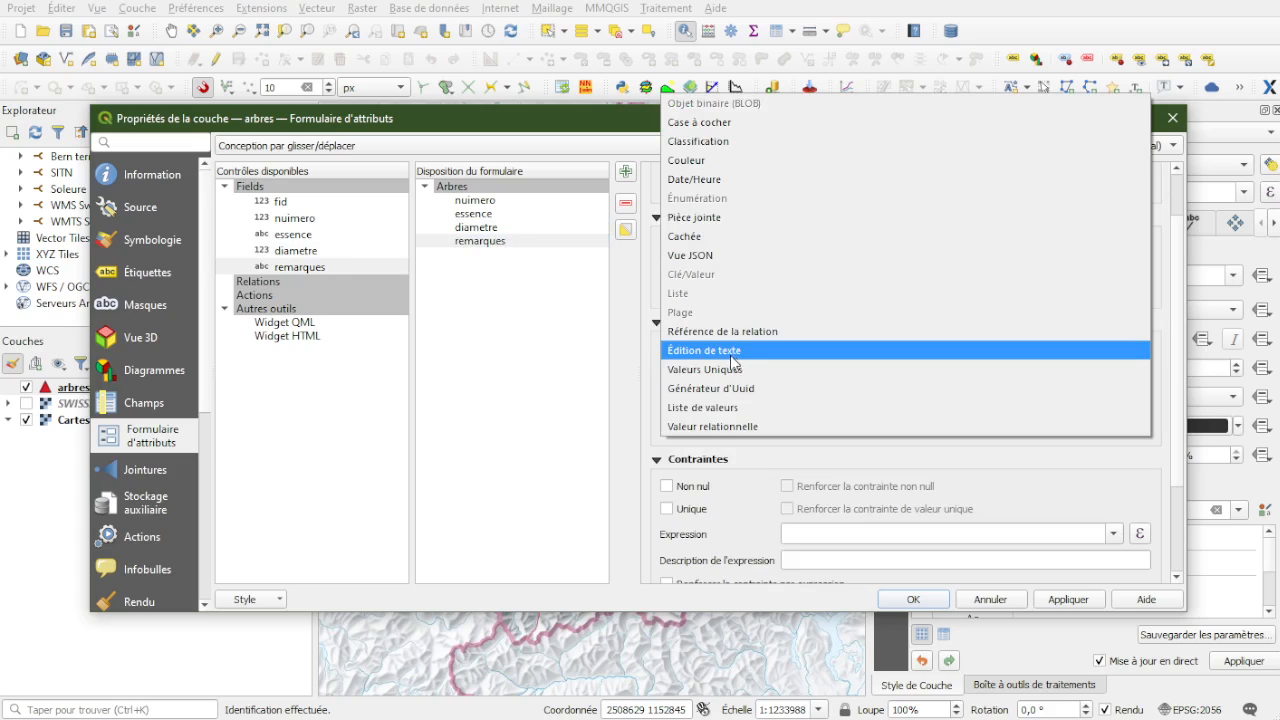
{"action": "left_click", "coordinate": [761, 479]}
{"action": "left_click", "coordinate": [728, 384]}
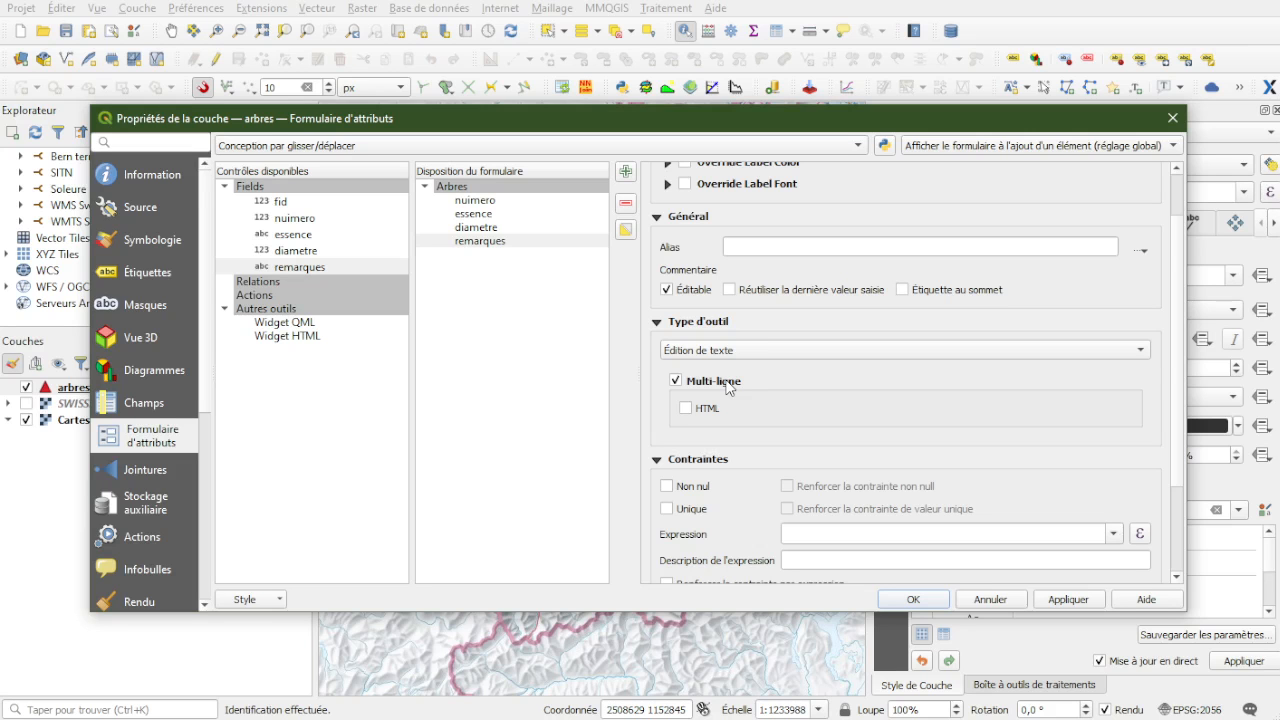
{"action": "left_click", "coordinate": [888, 598]}
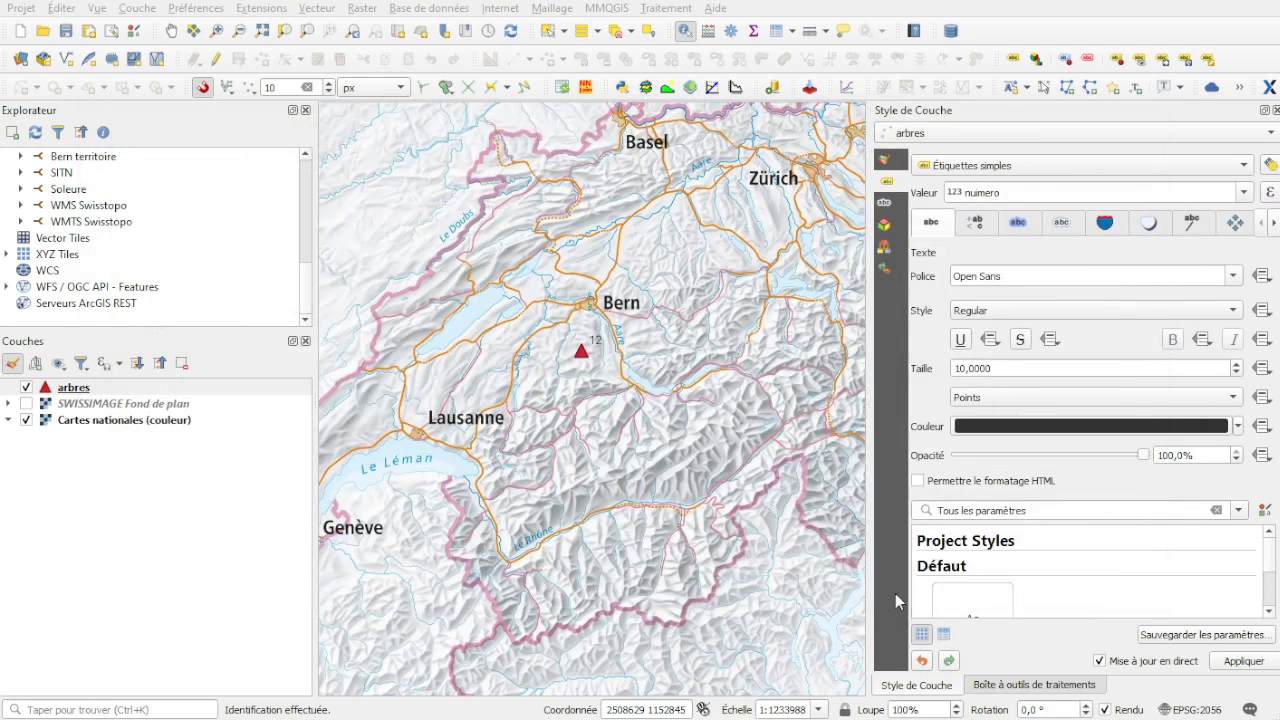
Step: Check the updated attribute form on the tree point outside edit mode and close it
{"action": "left_click", "coordinate": [588, 356]}
{"action": "left_click_drag", "start_coordinate": [590, 377], "coordinate": [598, 237]}
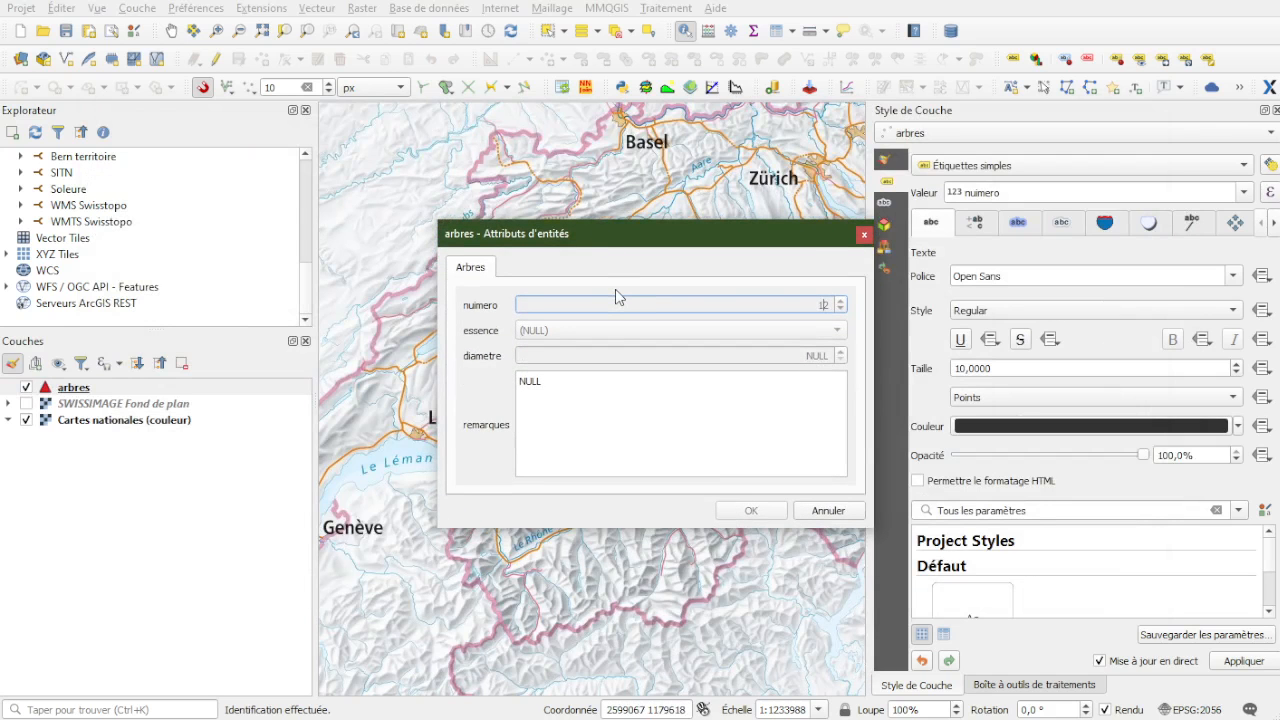
{"action": "left_click", "coordinate": [864, 234]}
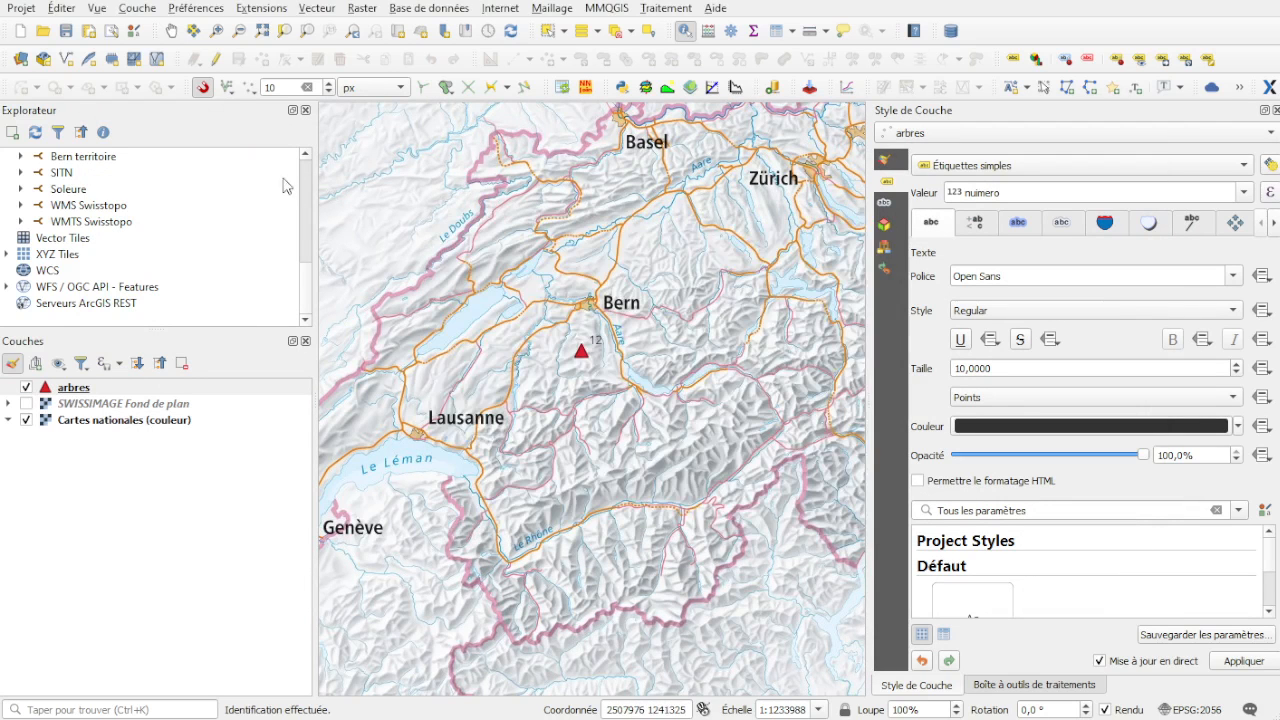
Step: Start editing the arbres layer and check the essence choices and the remarques field in the tree point's form
{"action": "left_click", "coordinate": [224, 61]}
{"action": "left_click", "coordinate": [587, 354]}
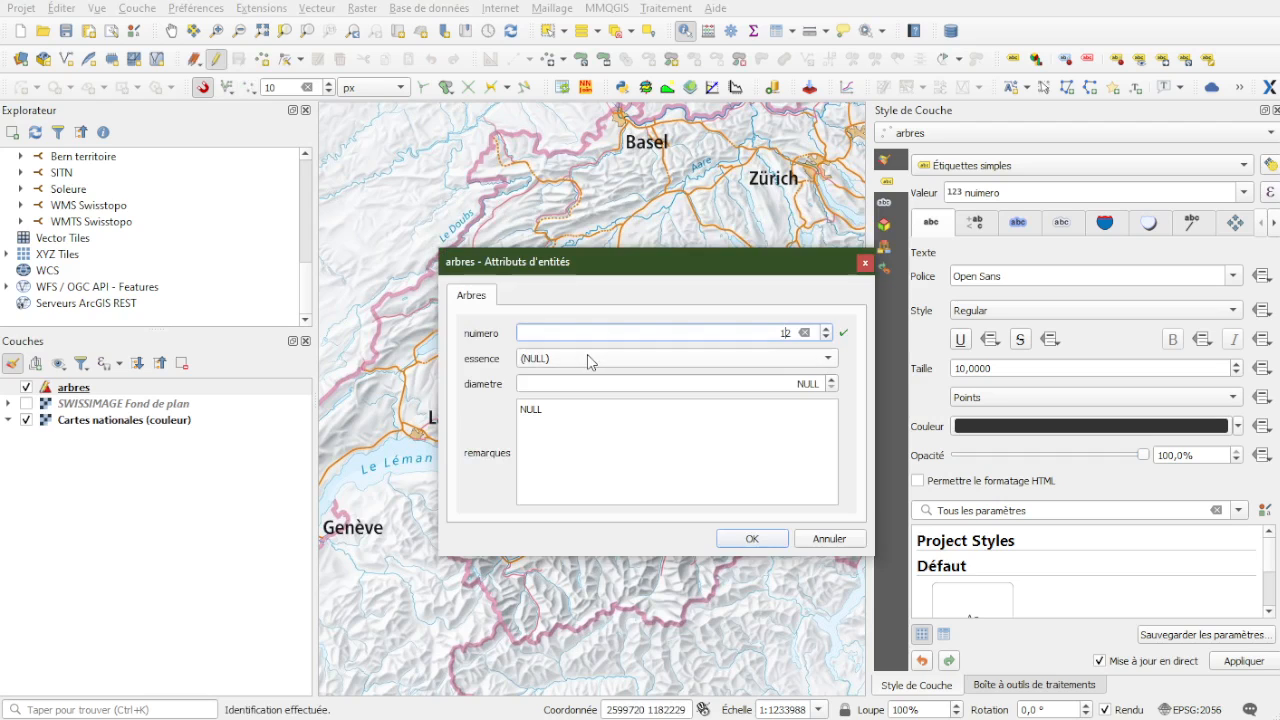
{"action": "left_click", "coordinate": [604, 358]}
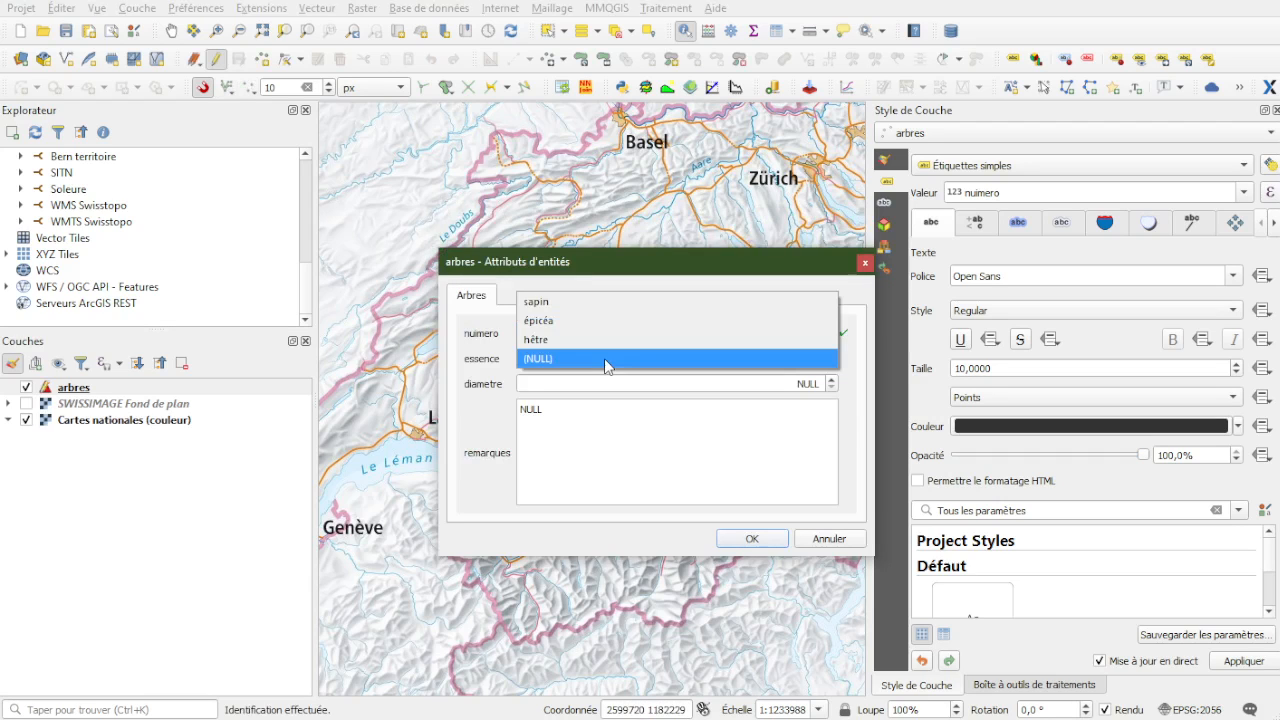
{"action": "left_click", "coordinate": [586, 357]}
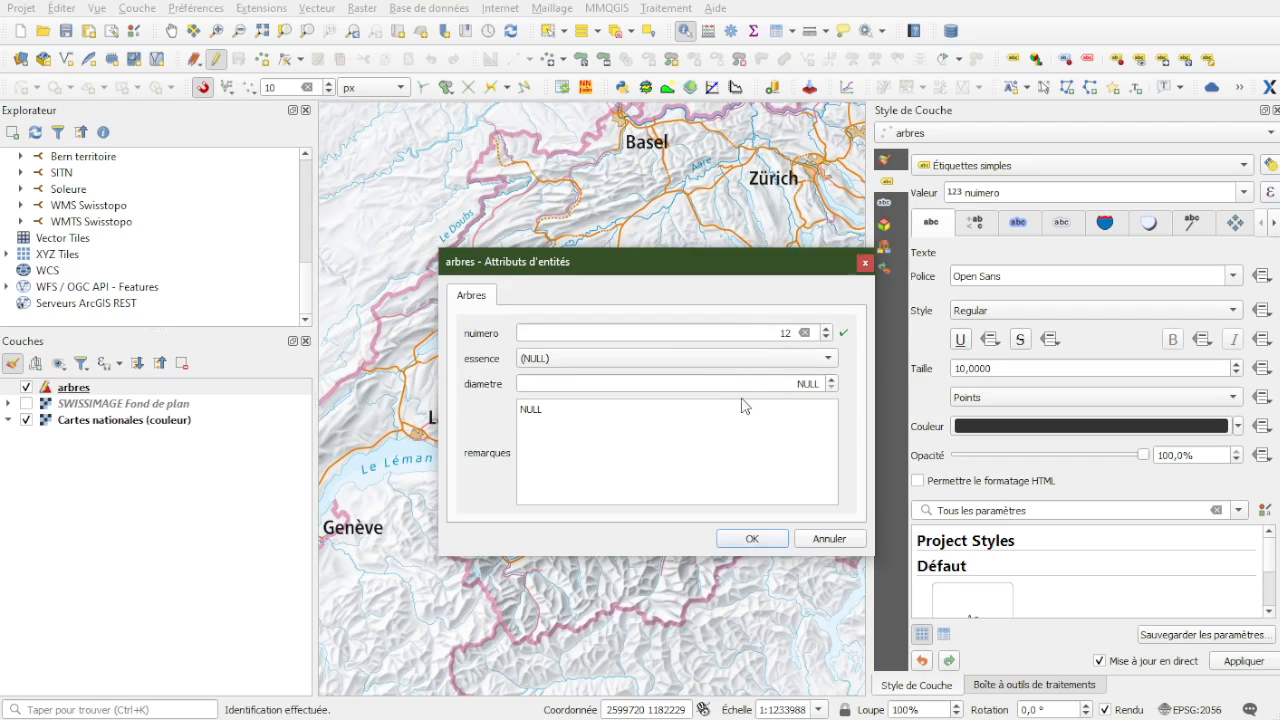
{"action": "left_click", "coordinate": [653, 447]}
{"action": "left_click", "coordinate": [768, 543]}
{"action": "left_click", "coordinate": [692, 366]}
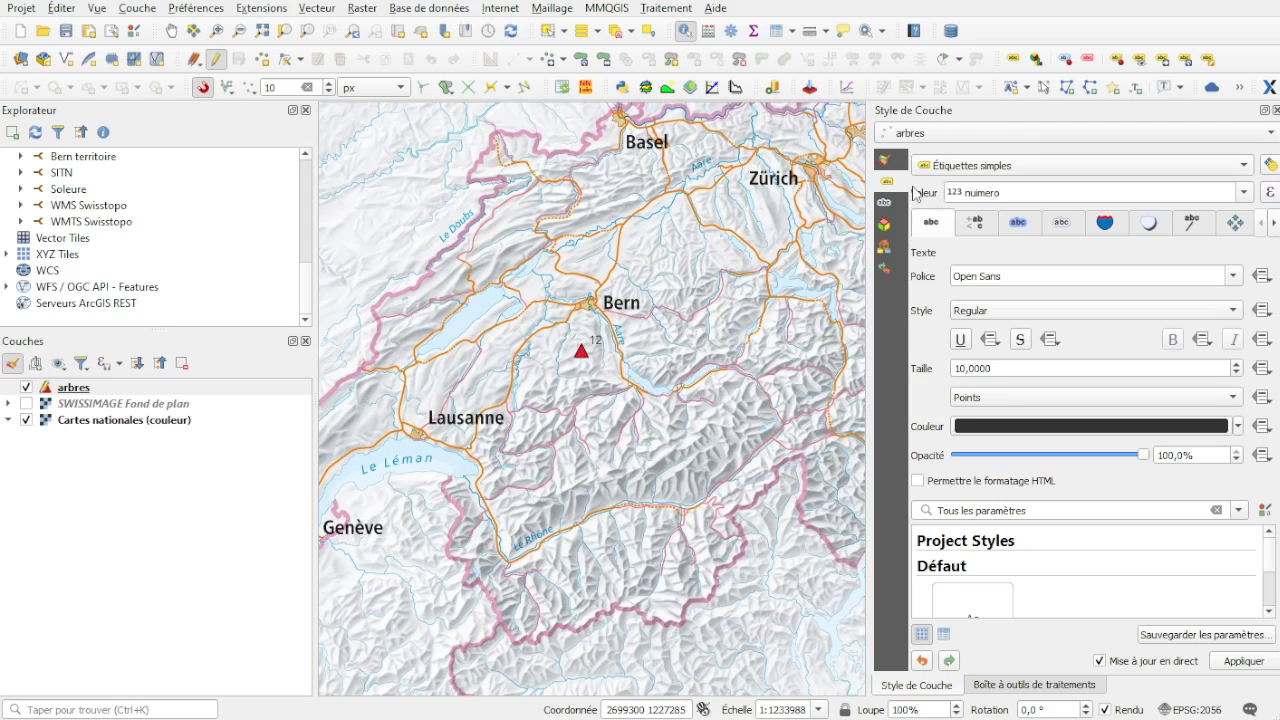
Step: Show the SWISSIMAGE Fond de plan layer and end the editing session on arbres
{"action": "left_click", "coordinate": [26, 404]}
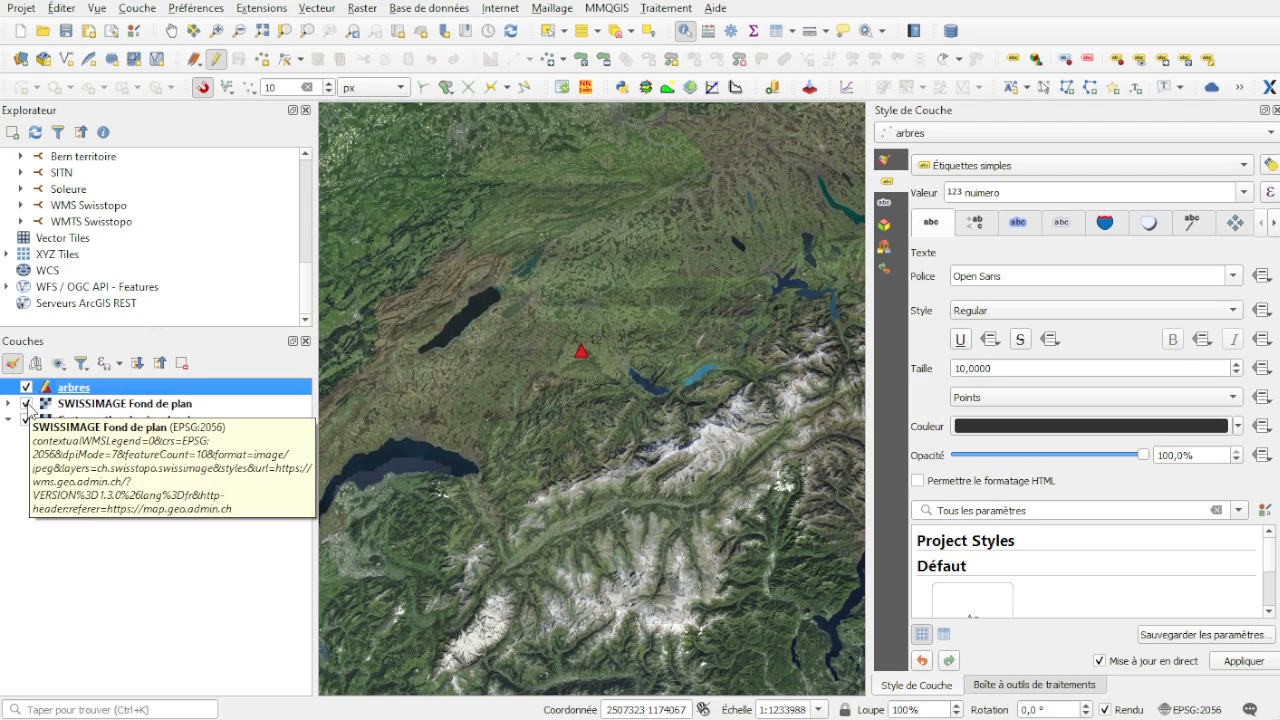
{"action": "left_click", "coordinate": [223, 58]}
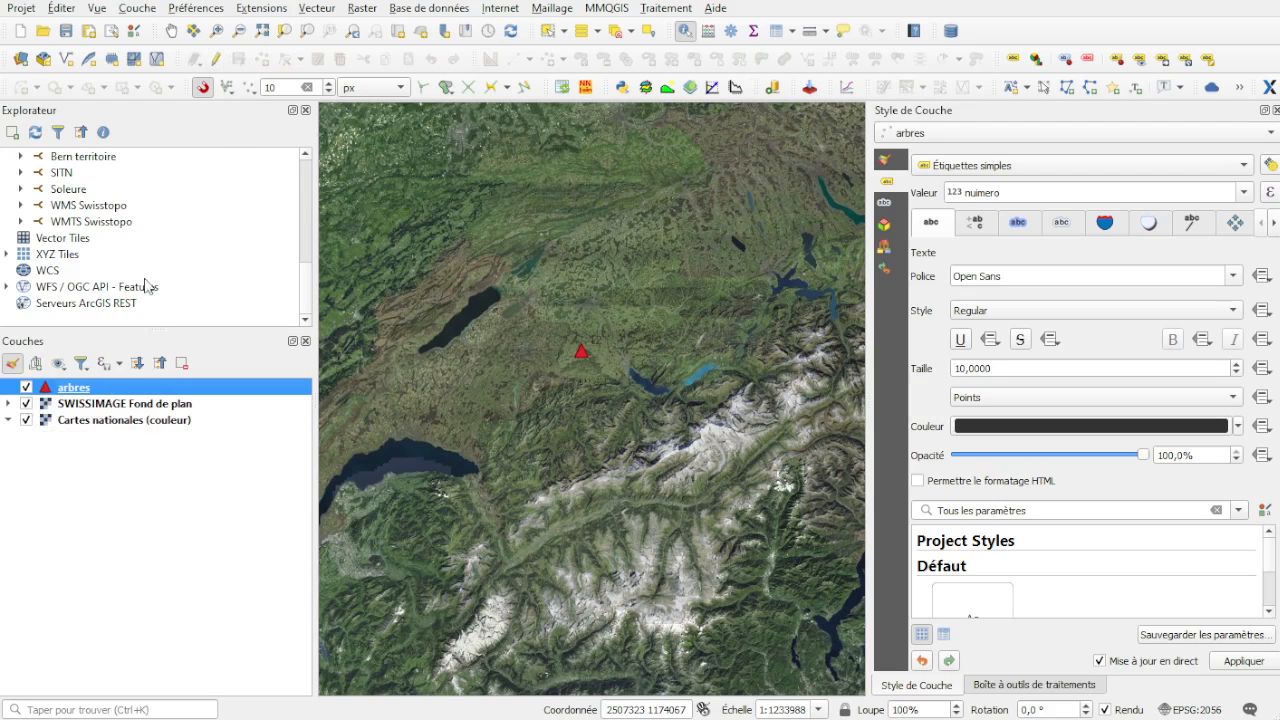
Step: Add a new style named blanc to the arbres layer and check the layer's list of styles
{"action": "double_click", "coordinate": [86, 388]}
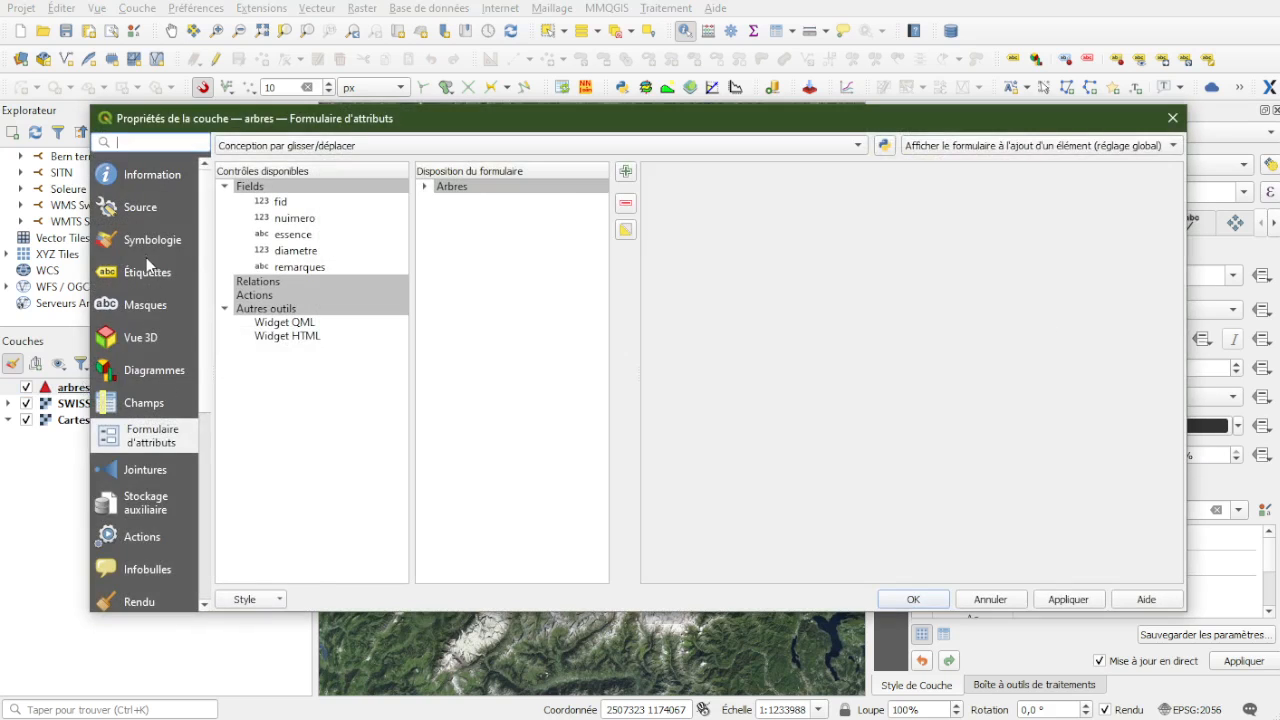
{"action": "left_click", "coordinate": [143, 245]}
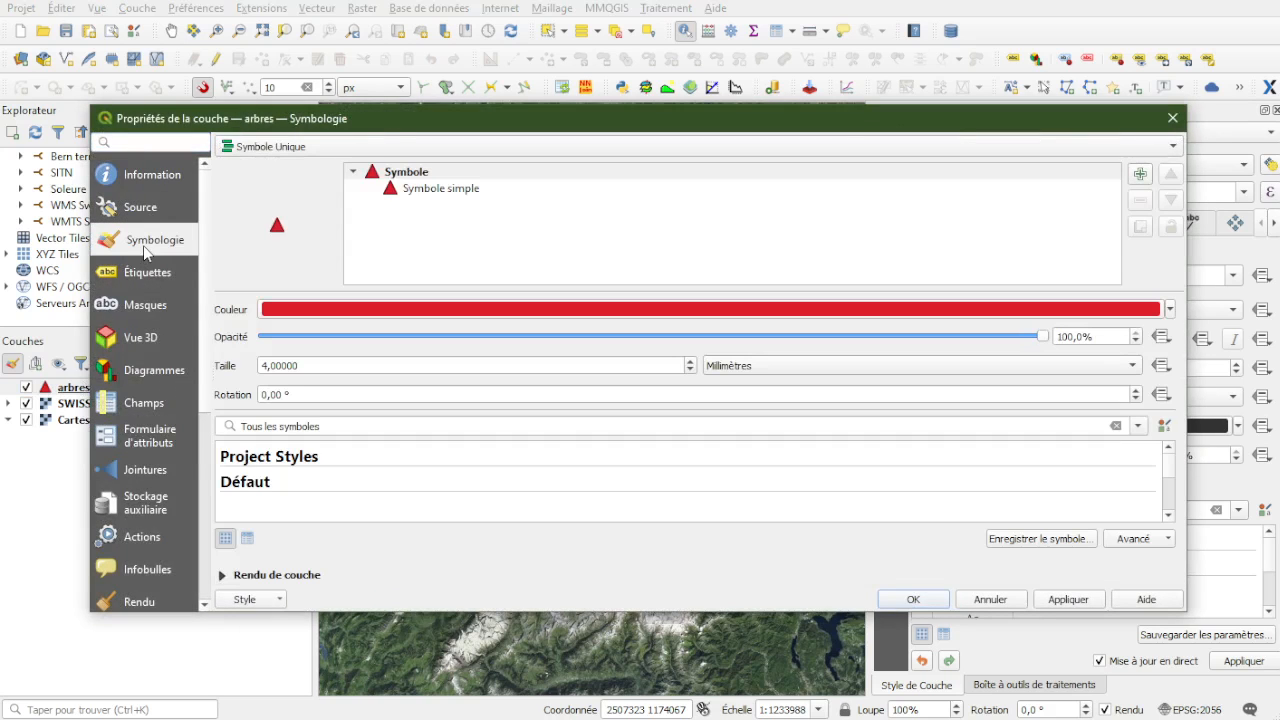
{"action": "left_click", "coordinate": [265, 600]}
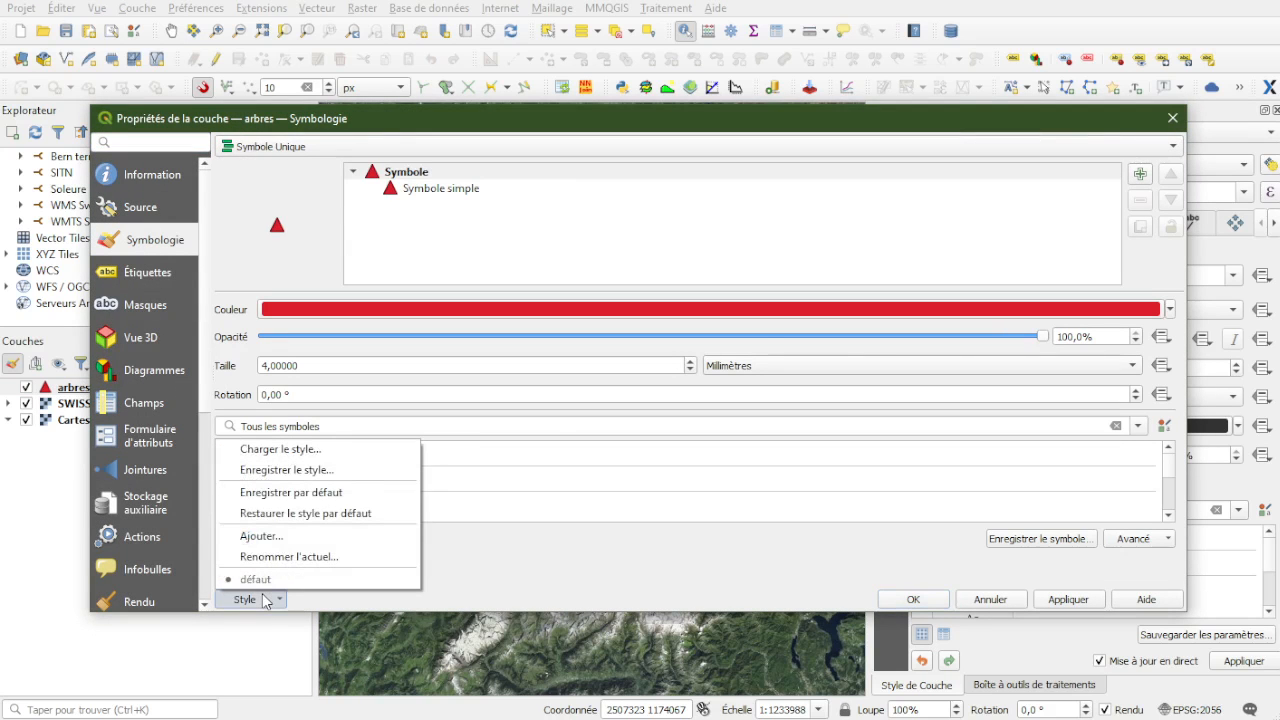
{"action": "left_click", "coordinate": [262, 536]}
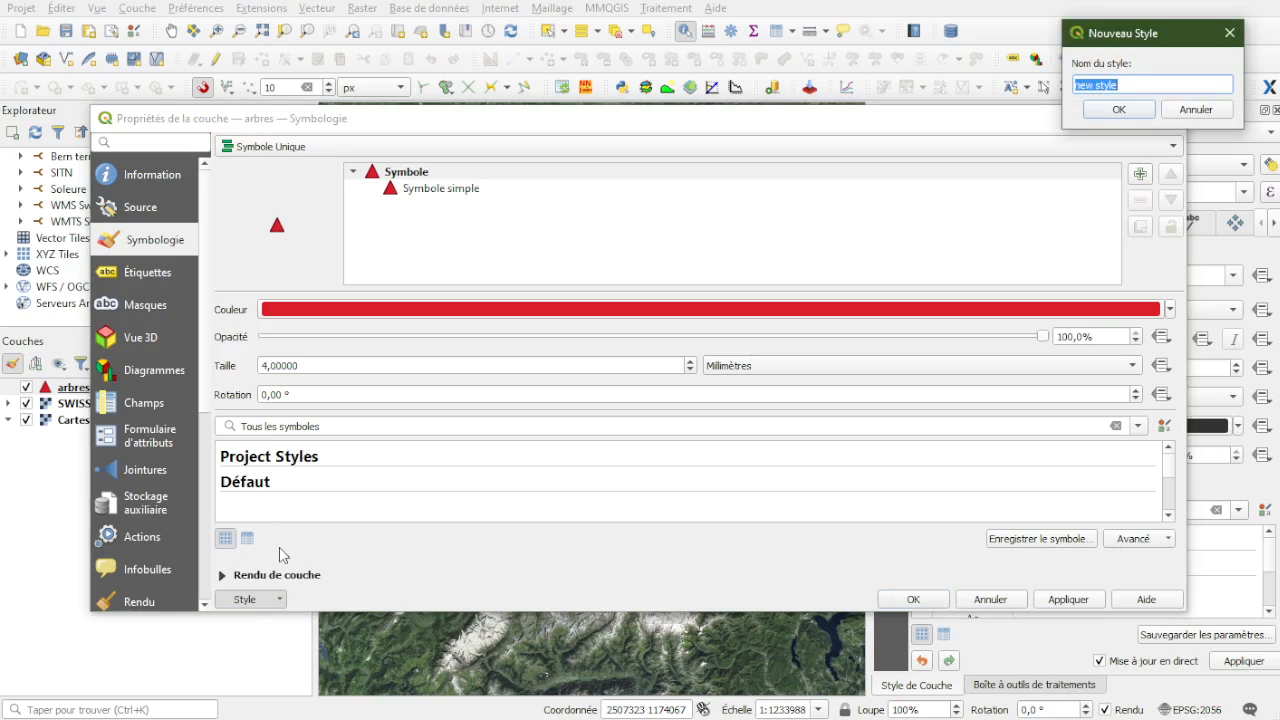
{"action": "type", "text": "blanc"}
{"action": "left_click", "coordinate": [1117, 110]}
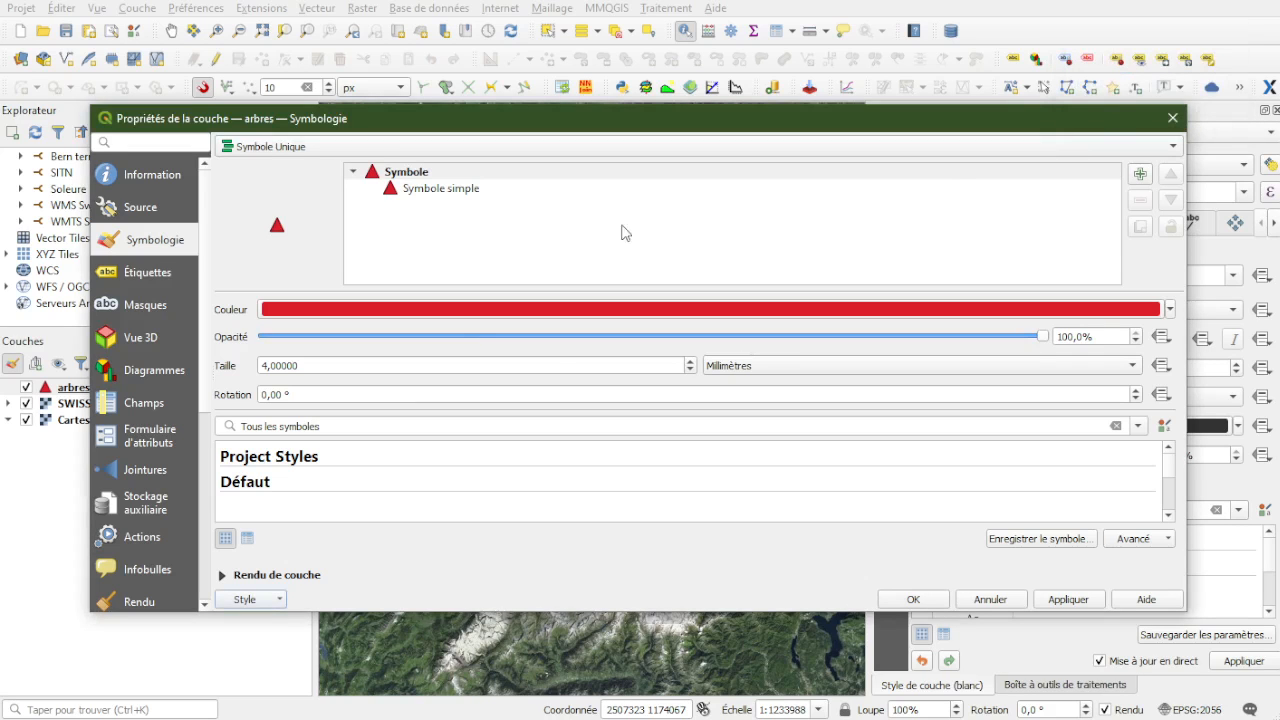
{"action": "left_click", "coordinate": [277, 598]}
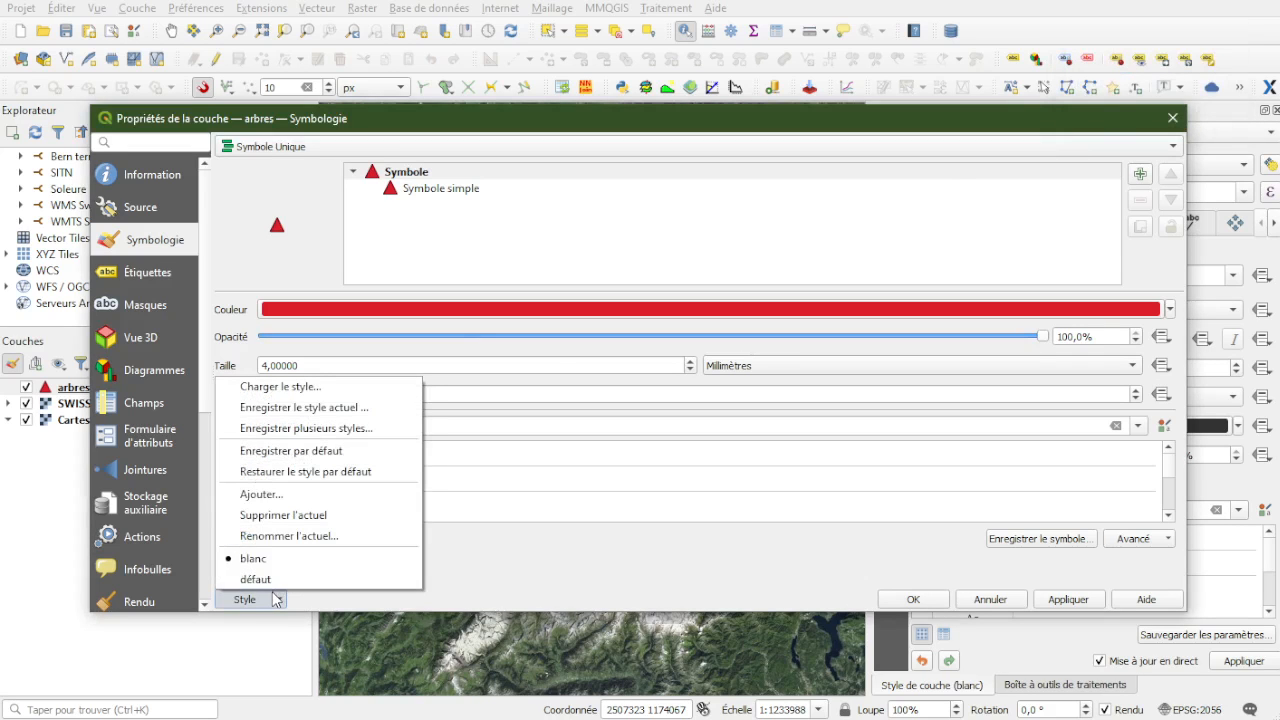
{"action": "left_click", "coordinate": [520, 596]}
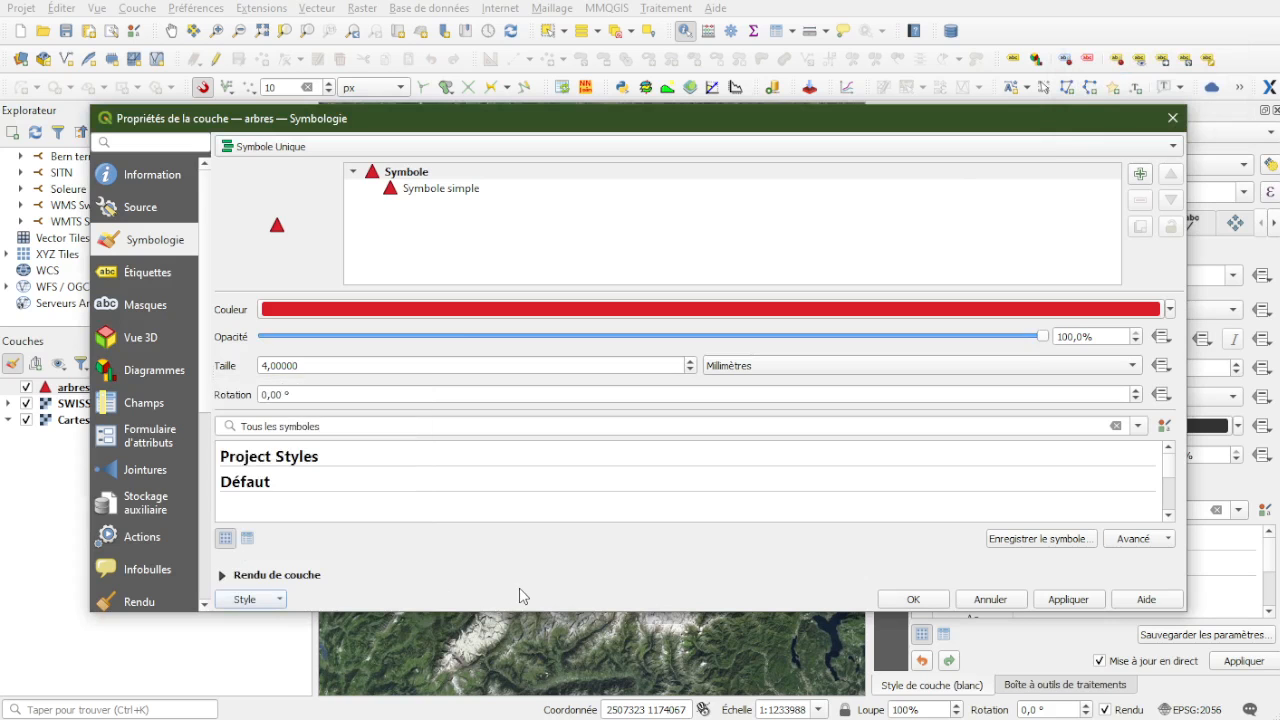
Step: Set the fill colour of the arbres simple symbol to white (#ffffff) in the blanc style and apply it
{"action": "left_click", "coordinate": [420, 188]}
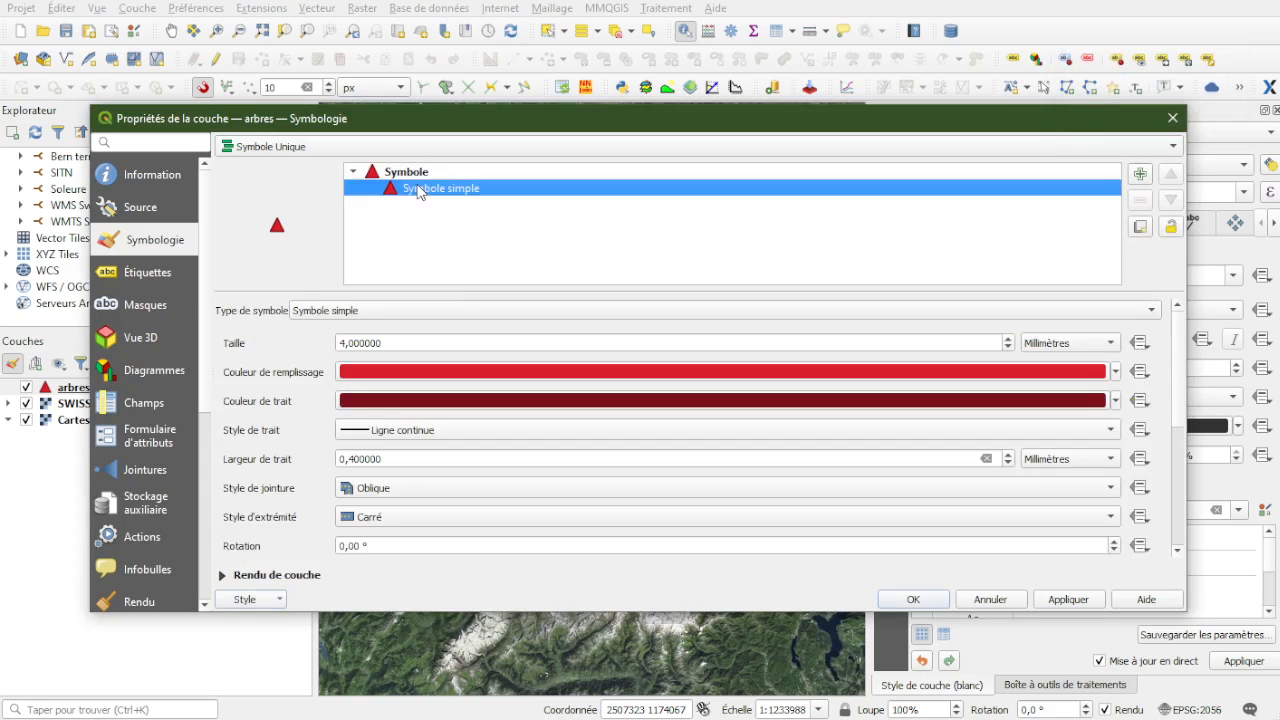
{"action": "left_click", "coordinate": [455, 372]}
{"action": "left_click_drag", "start_coordinate": [566, 380], "coordinate": [540, 240]}
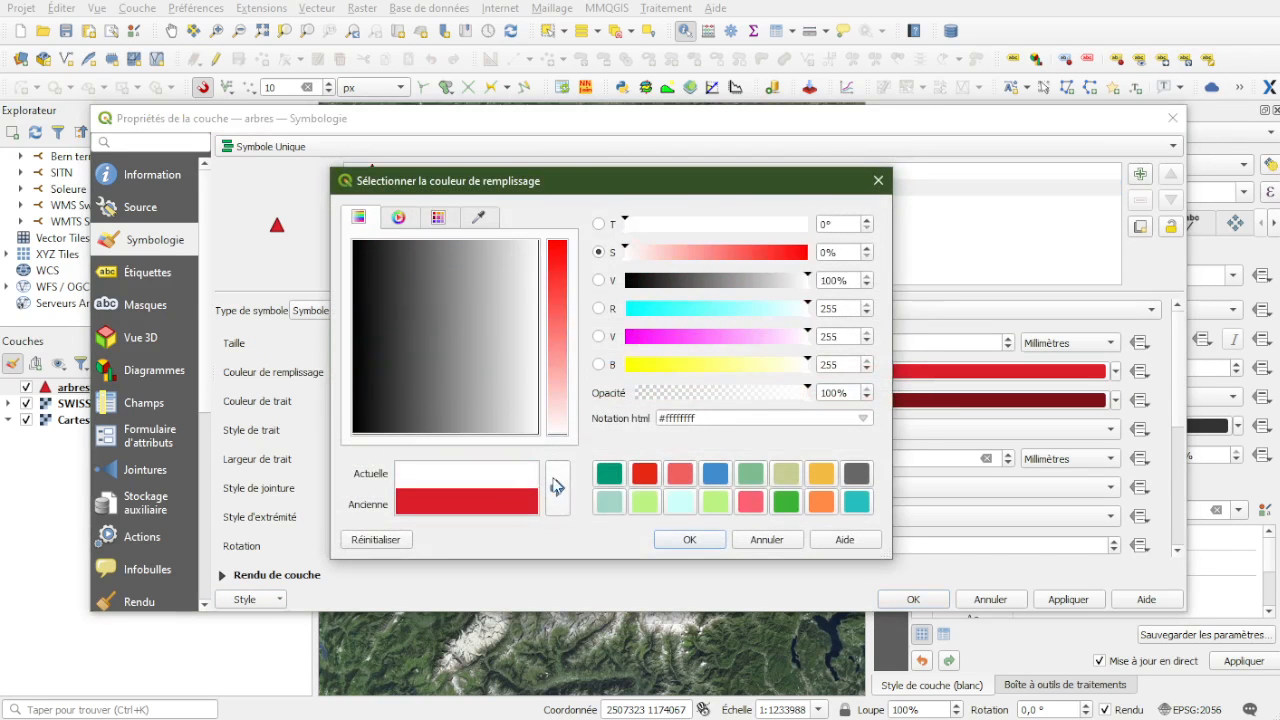
{"action": "left_click", "coordinate": [689, 540]}
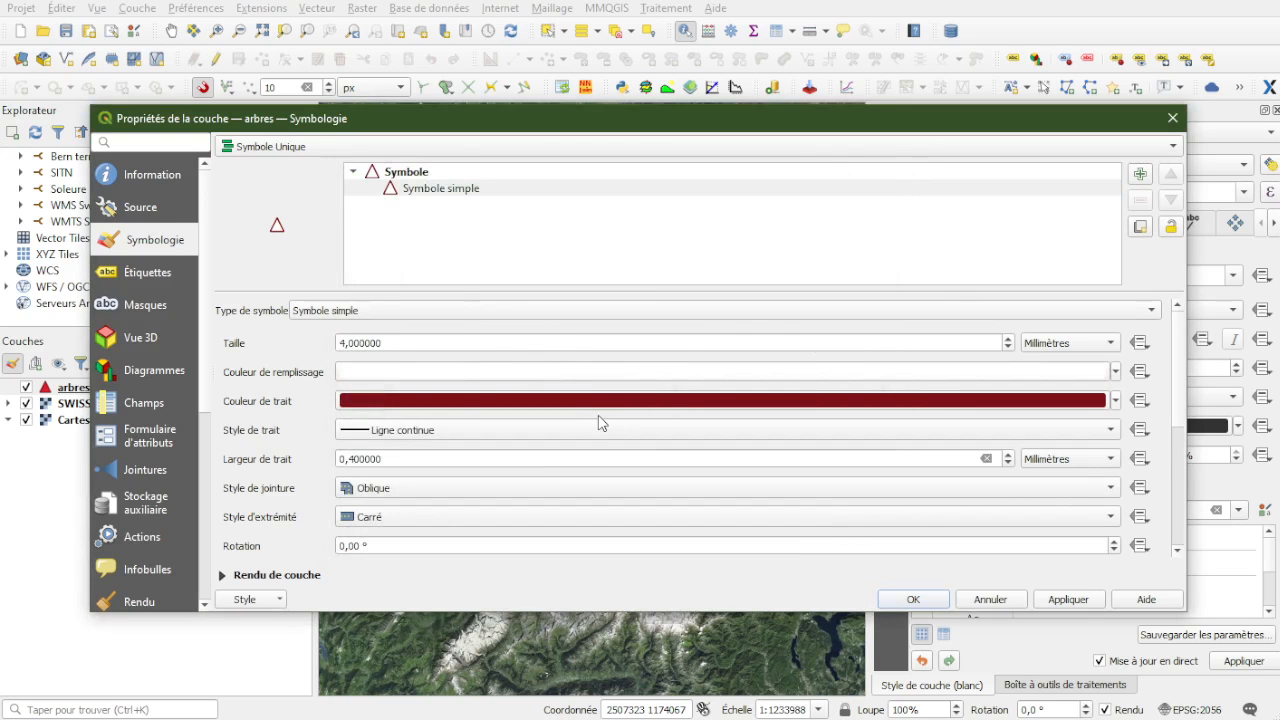
{"action": "left_click", "coordinate": [916, 598]}
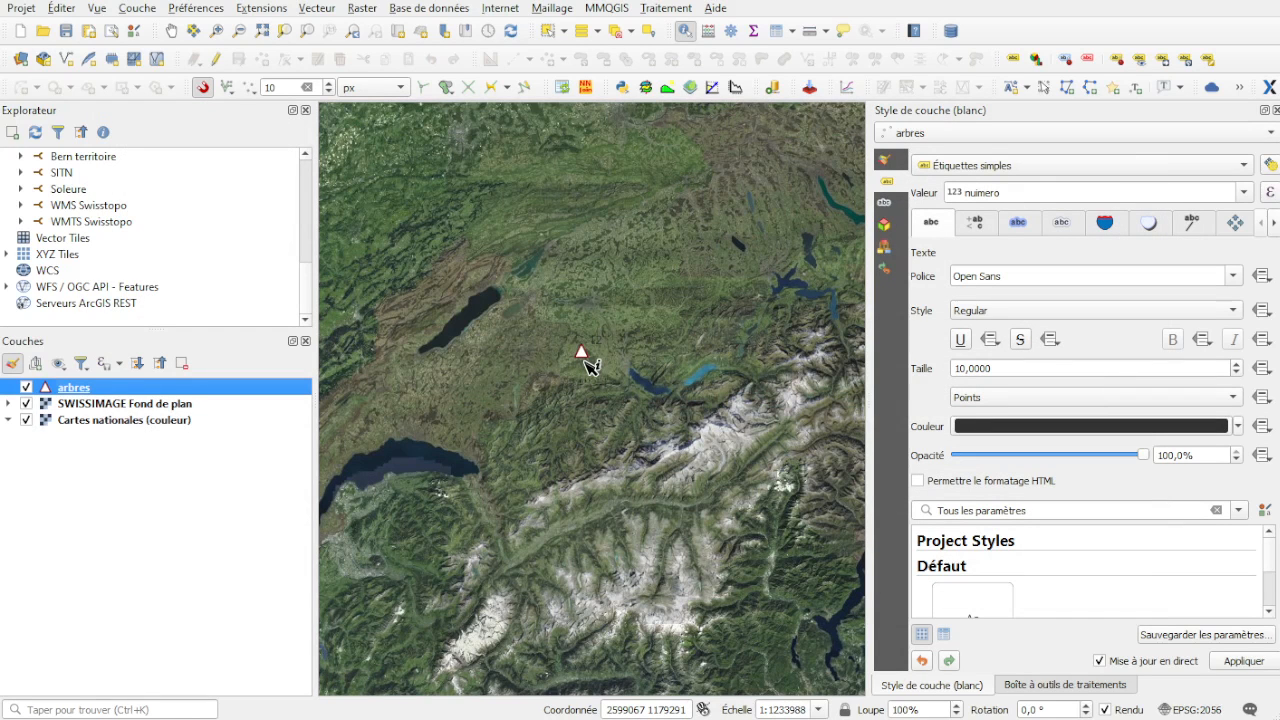
Step: Hide the SWISSIMAGE Fond de plan layer and switch the arbres layer to the défaut style
{"action": "scroll", "coordinate": [590, 366], "scroll_direction": "up", "scroll_amount": 1}
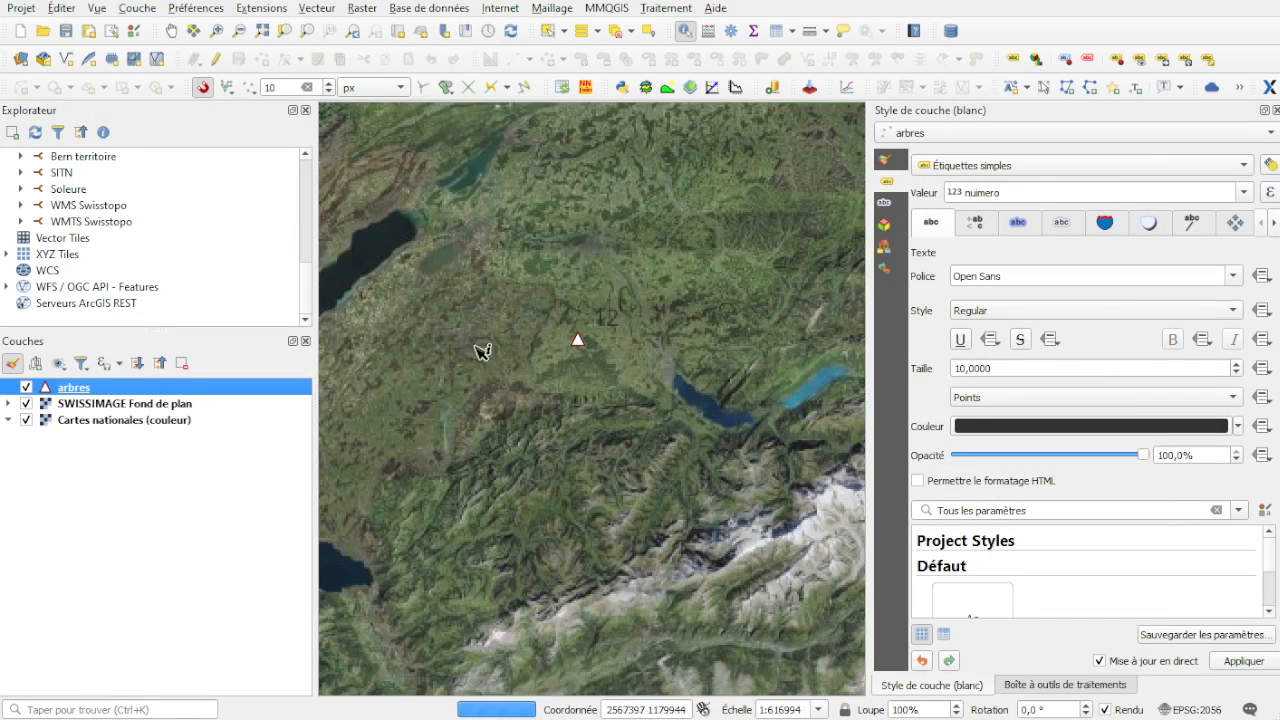
{"action": "left_click", "coordinate": [27, 404]}
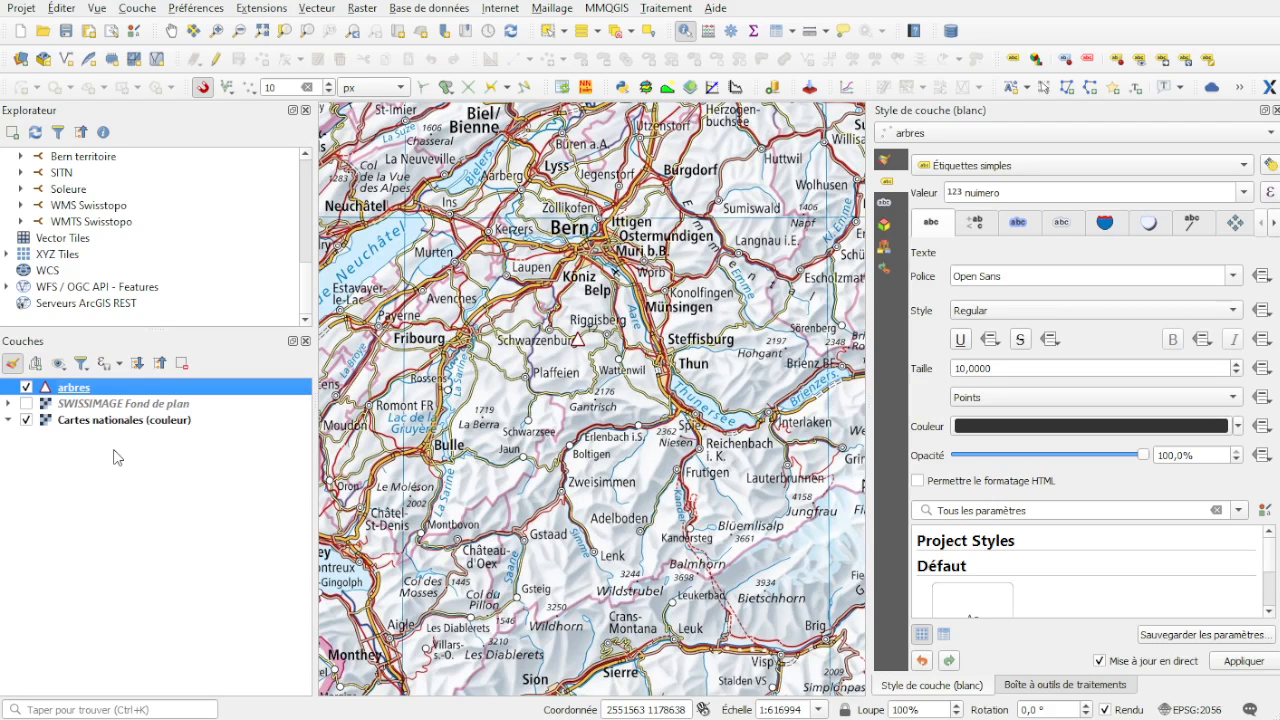
{"action": "left_click", "coordinate": [127, 488]}
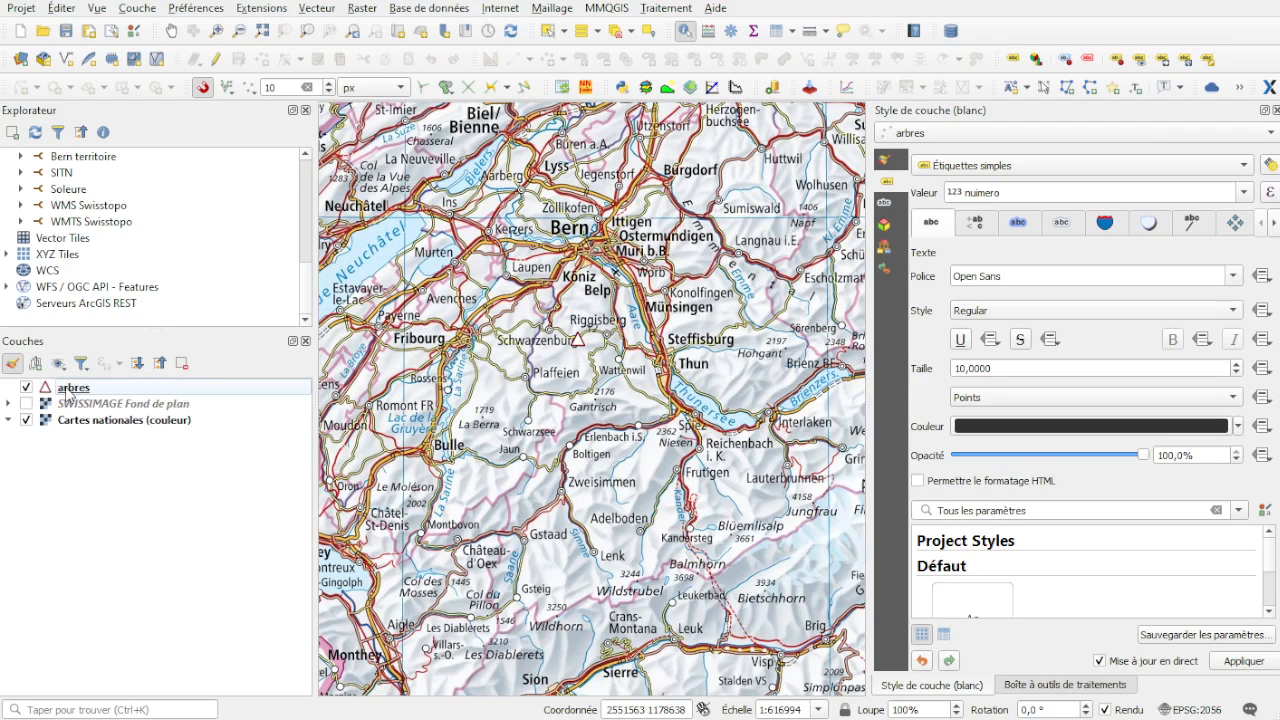
{"action": "right_click", "coordinate": [68, 393]}
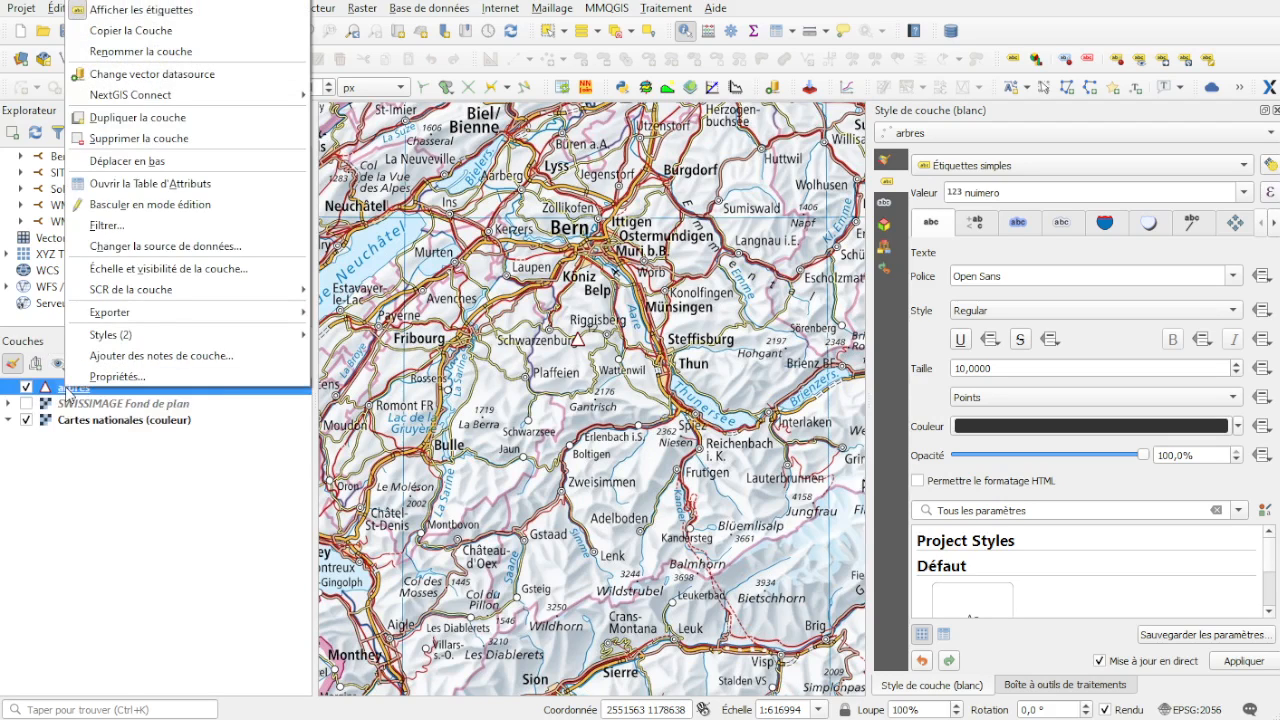
{"action": "mouse_move", "coordinate": [232, 338]}
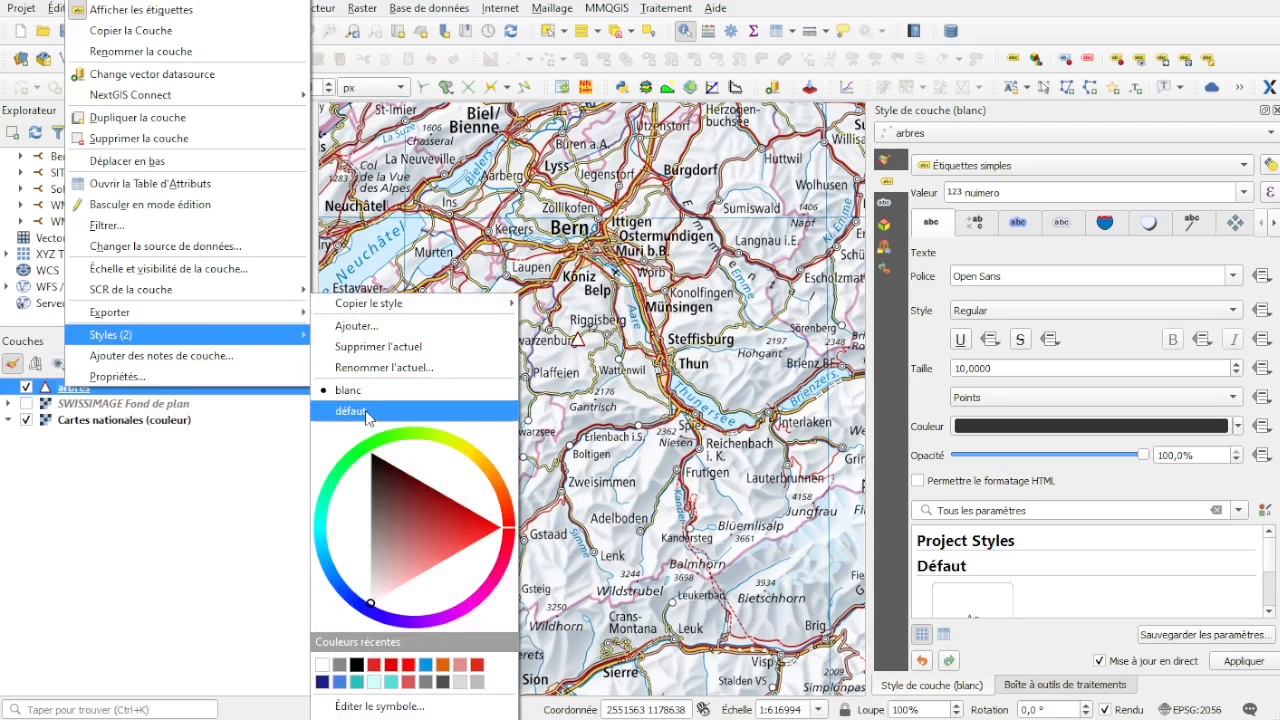
{"action": "left_click", "coordinate": [331, 412]}
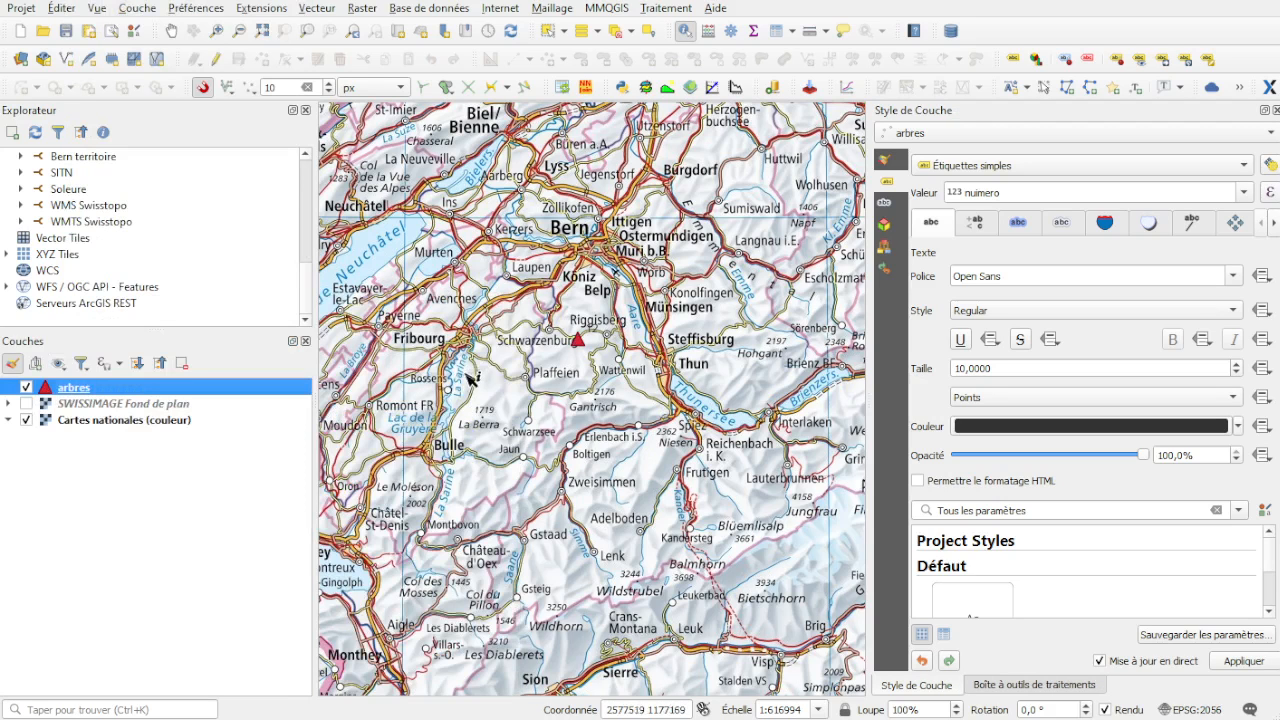
{"action": "right_click", "coordinate": [75, 395]}
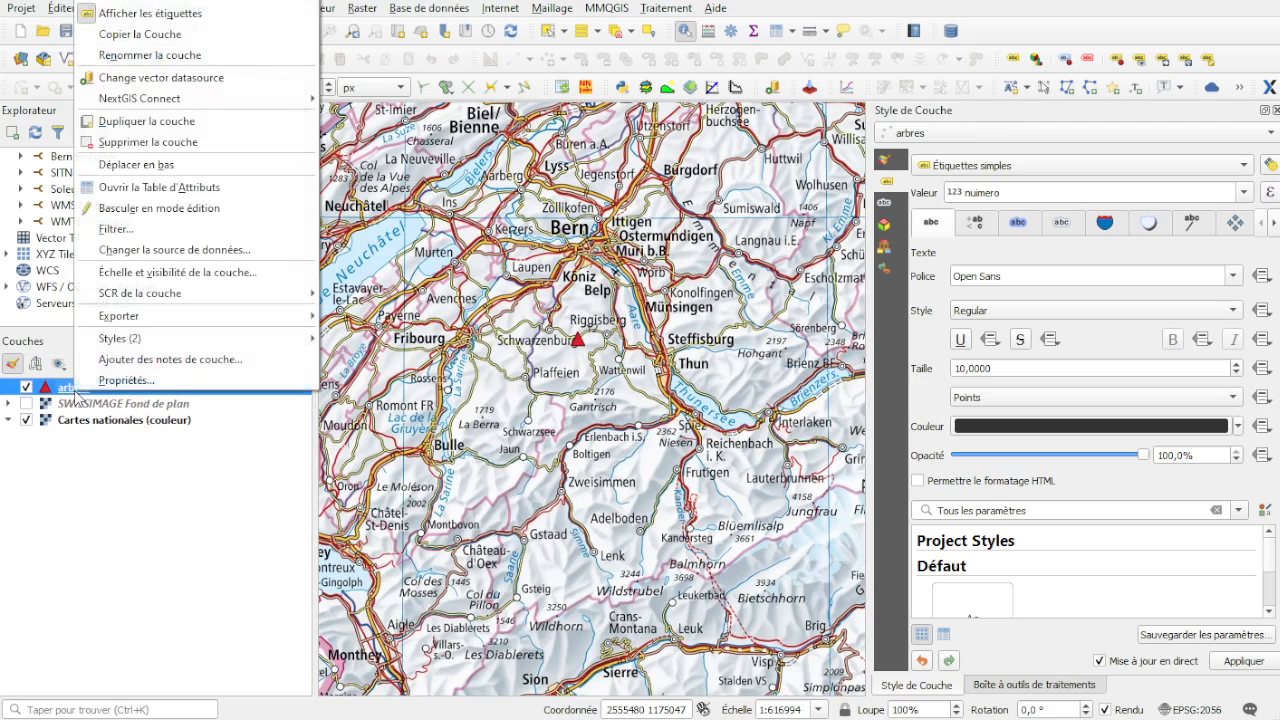
{"action": "left_click", "coordinate": [216, 460]}
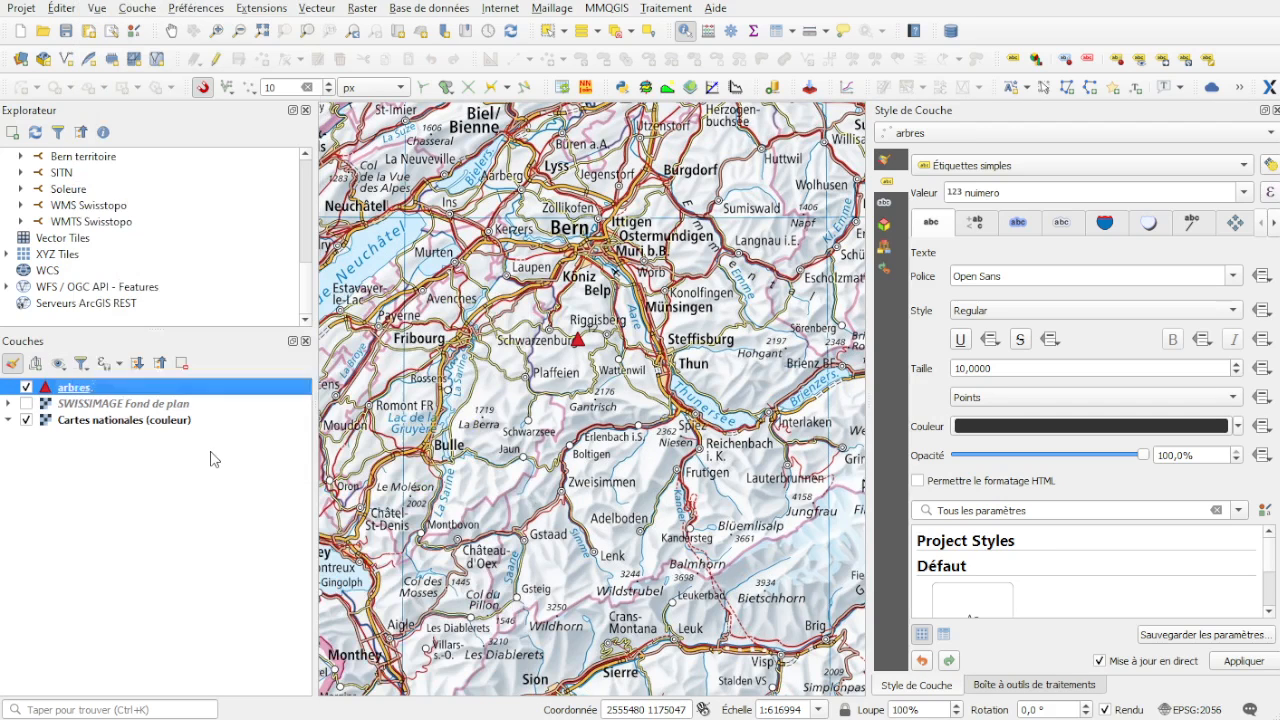
{"action": "left_click", "coordinate": [26, 404]}
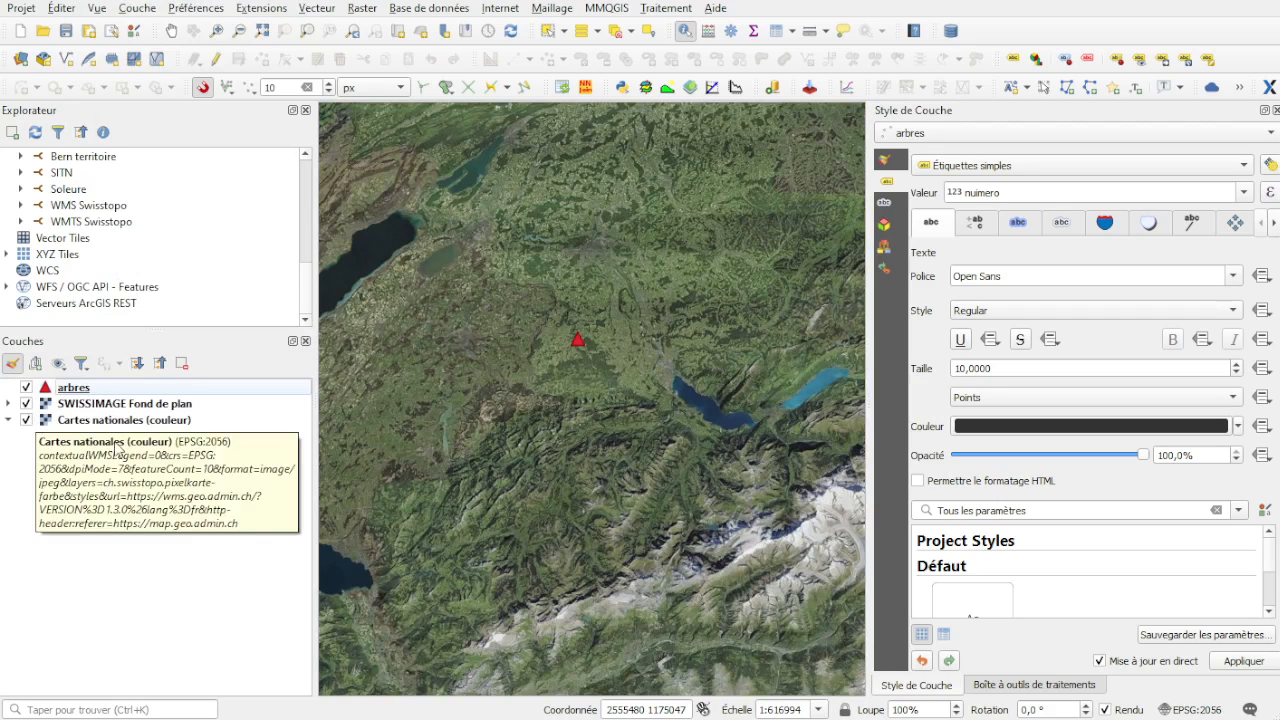
{"action": "left_click", "coordinate": [60, 366]}
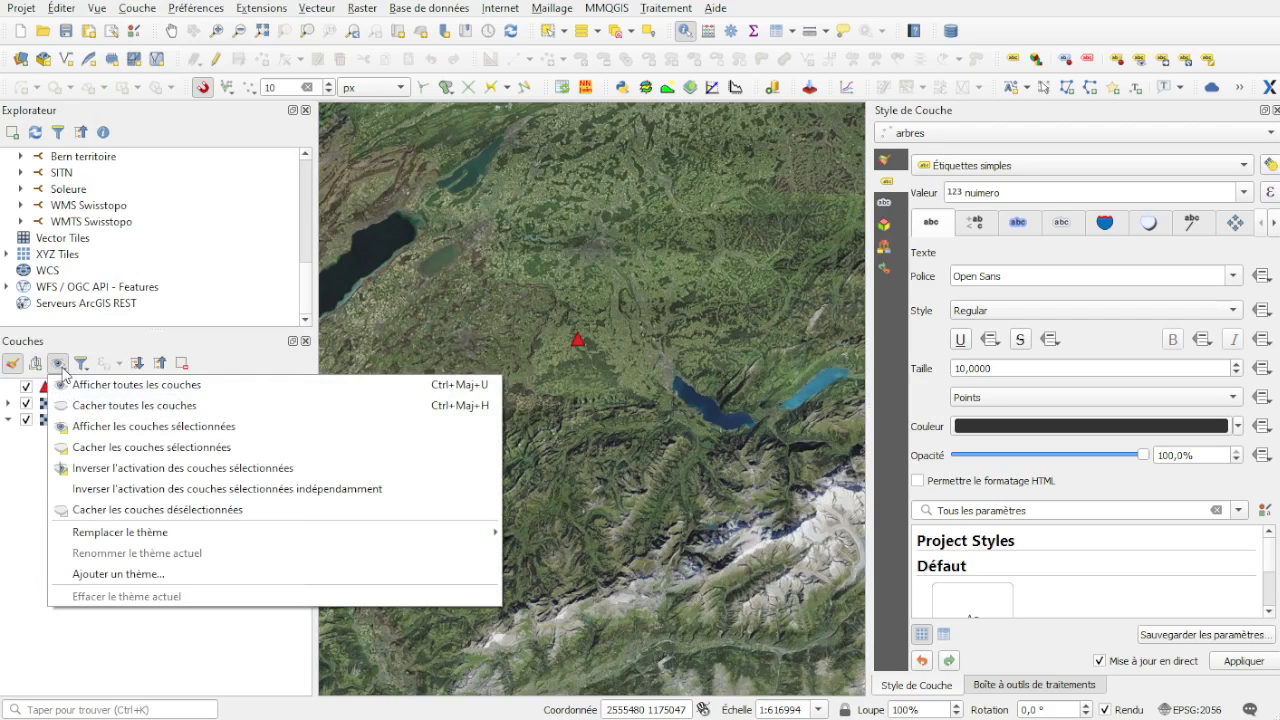
{"action": "left_click", "coordinate": [25, 514]}
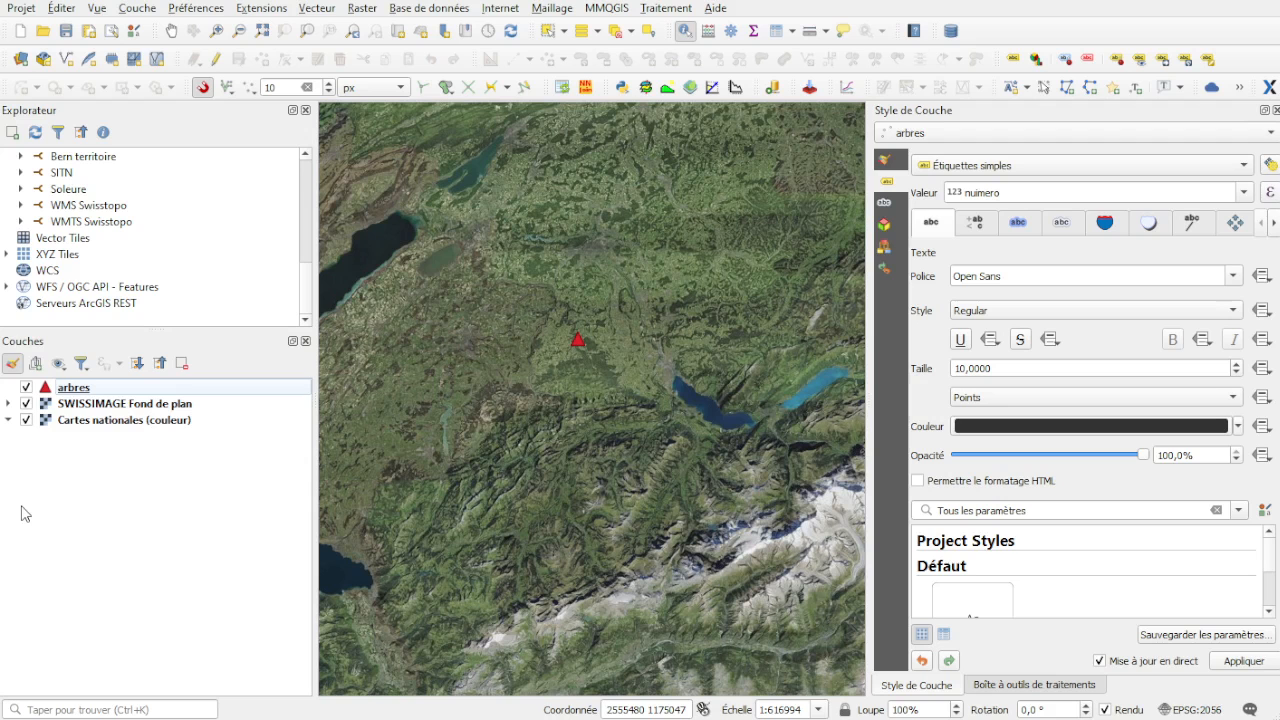
{"action": "left_click", "coordinate": [26, 403]}
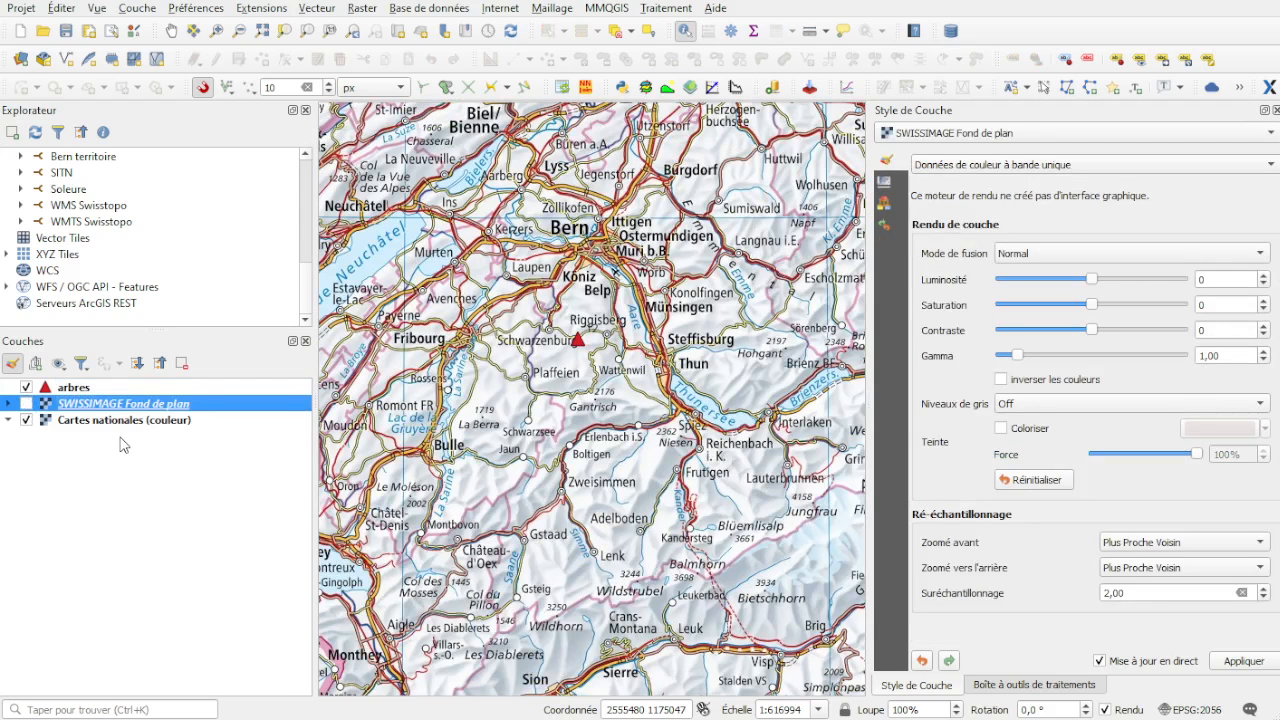
Step: Add a map theme named carte nationale from the current layer visibility and arbres style
{"action": "left_click", "coordinate": [86, 396]}
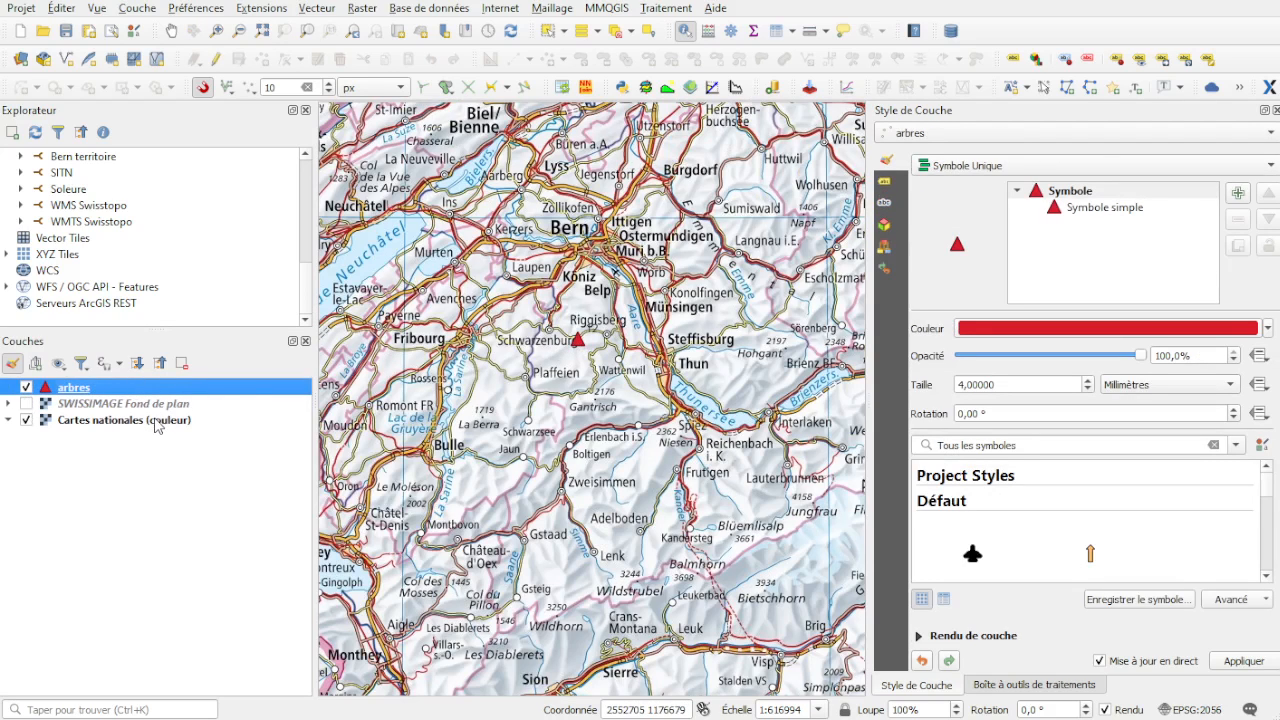
{"action": "left_click", "coordinate": [59, 363]}
{"action": "left_click", "coordinate": [22, 490]}
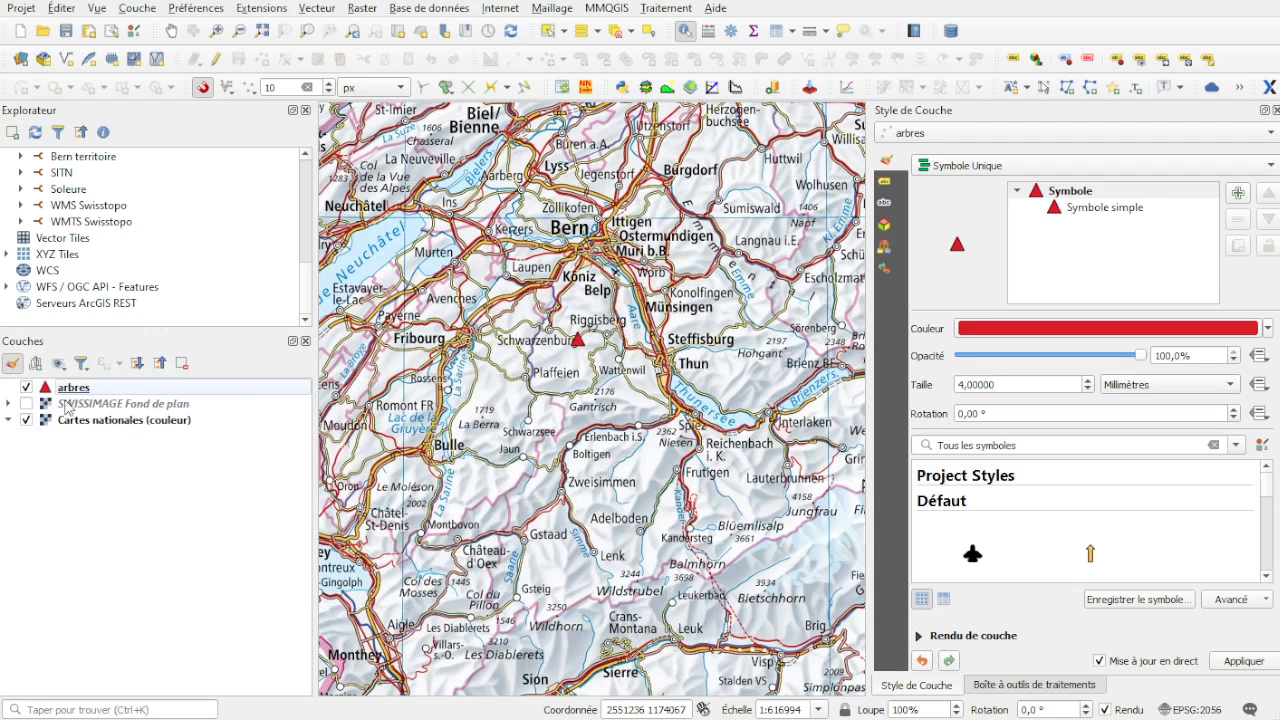
{"action": "left_click", "coordinate": [59, 363]}
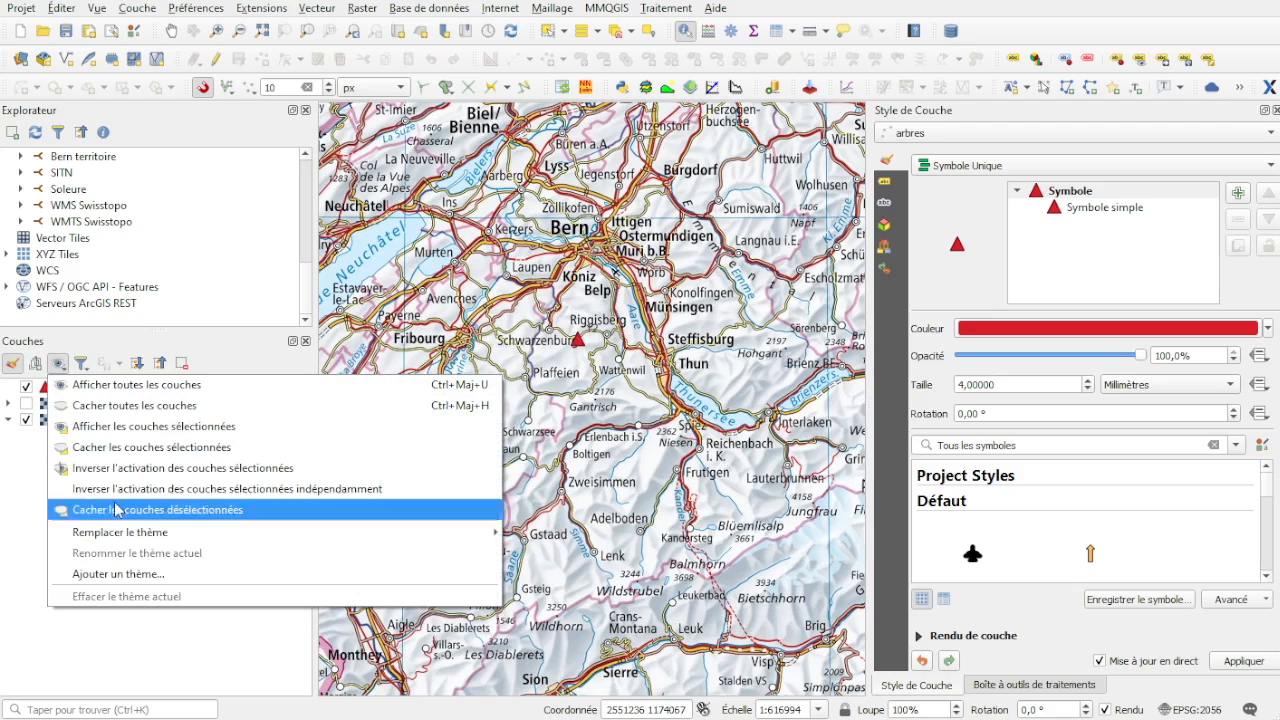
{"action": "left_click", "coordinate": [130, 574]}
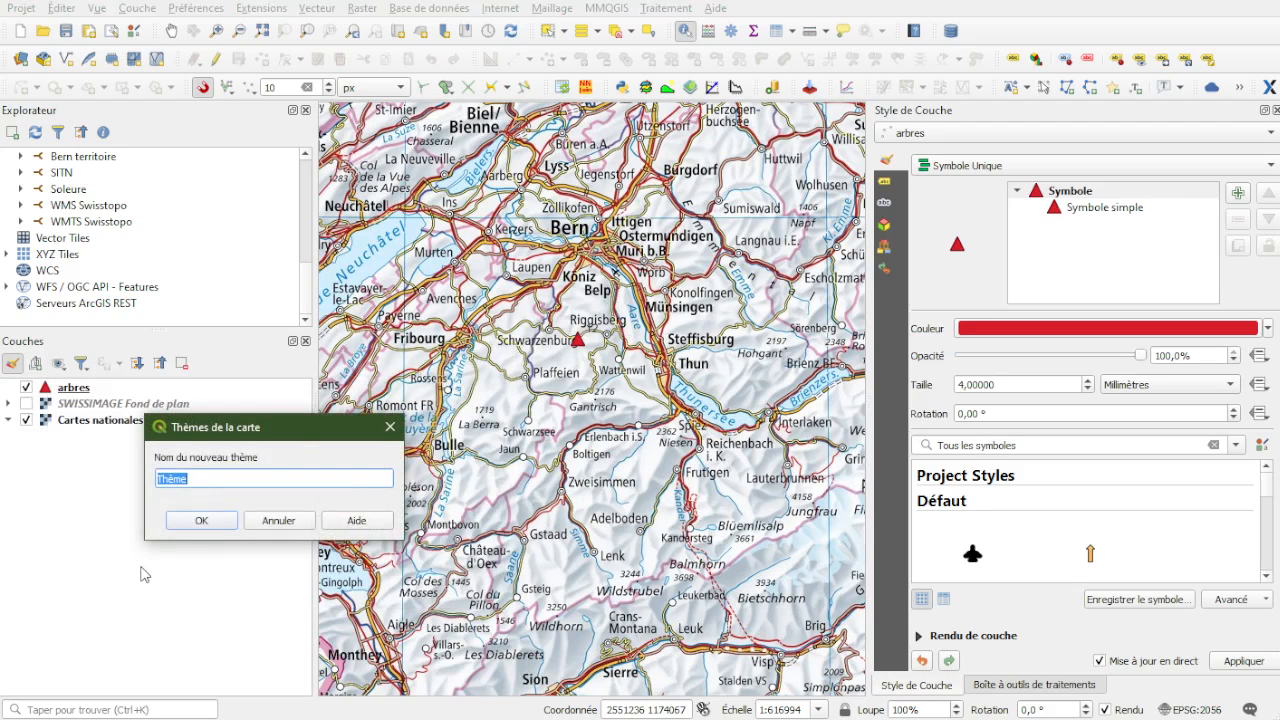
{"action": "type", "text": "carte nationale"}
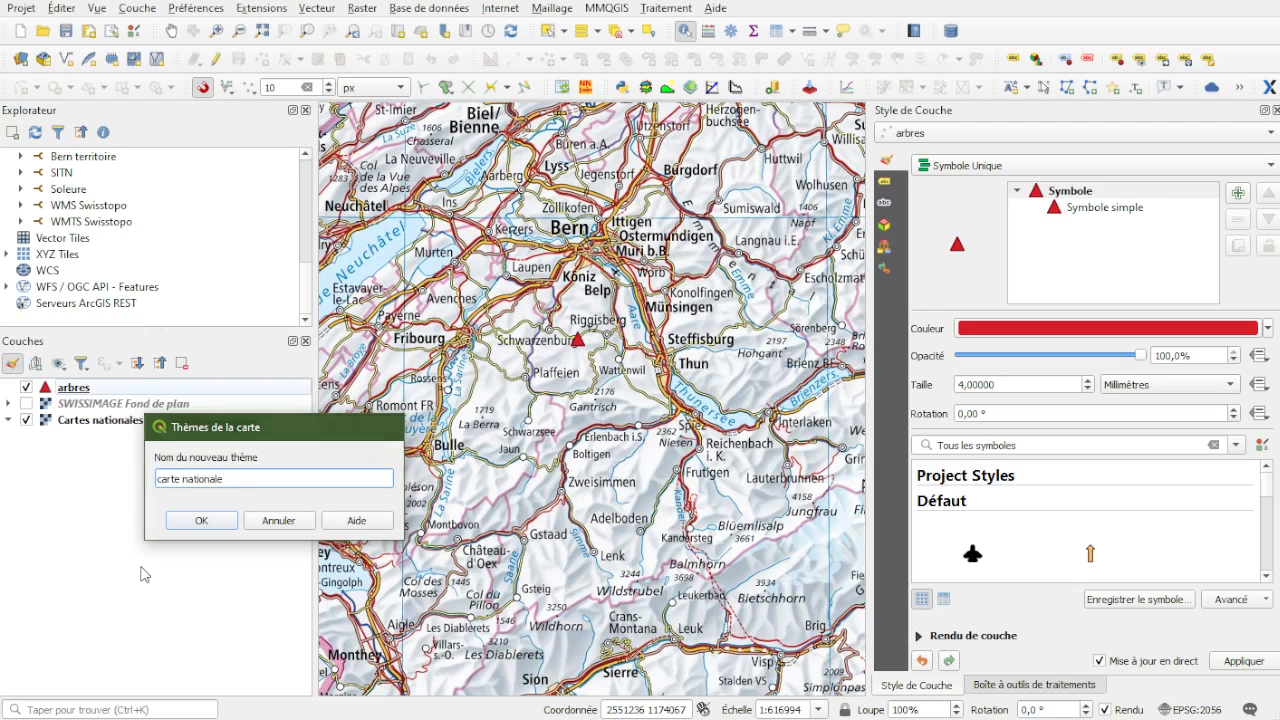
{"action": "key", "text": "Return"}
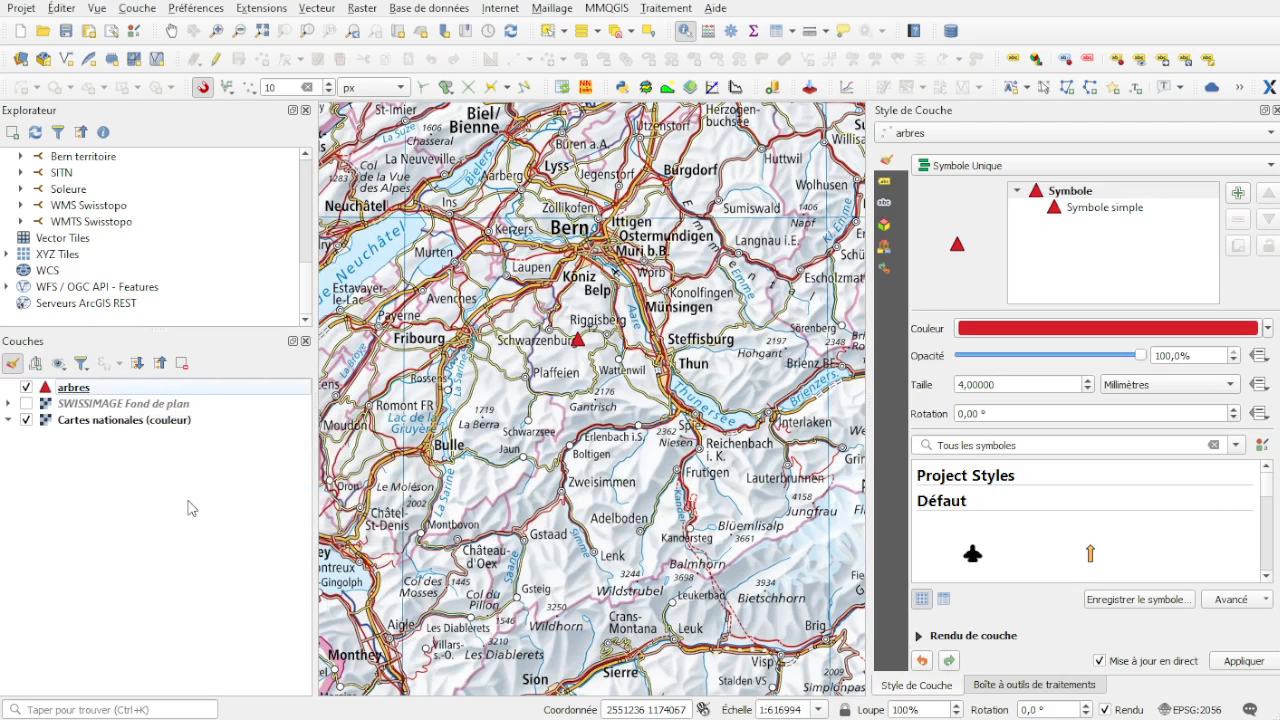
Step: Replace the Cartes nationales (couleur) background with SWISSIMAGE Fond de plan and switch the arbres layer to the blanc style
{"action": "left_click", "coordinate": [28, 420]}
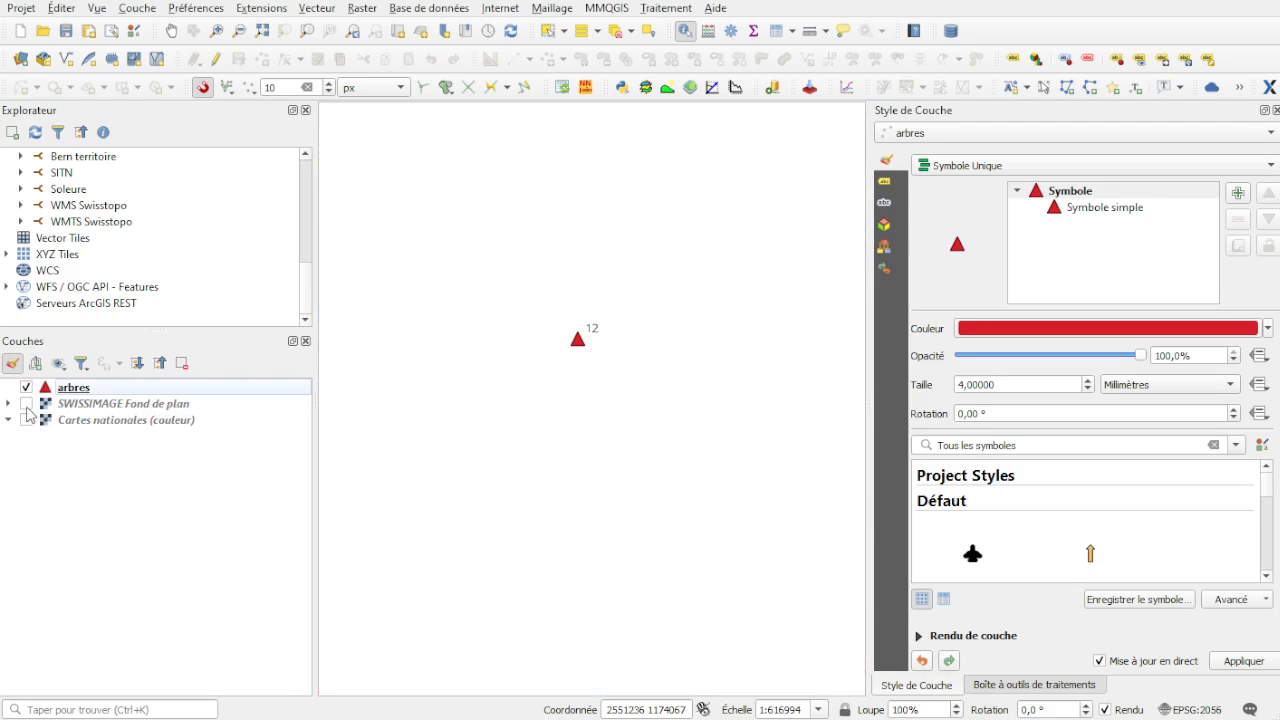
{"action": "left_click", "coordinate": [26, 404]}
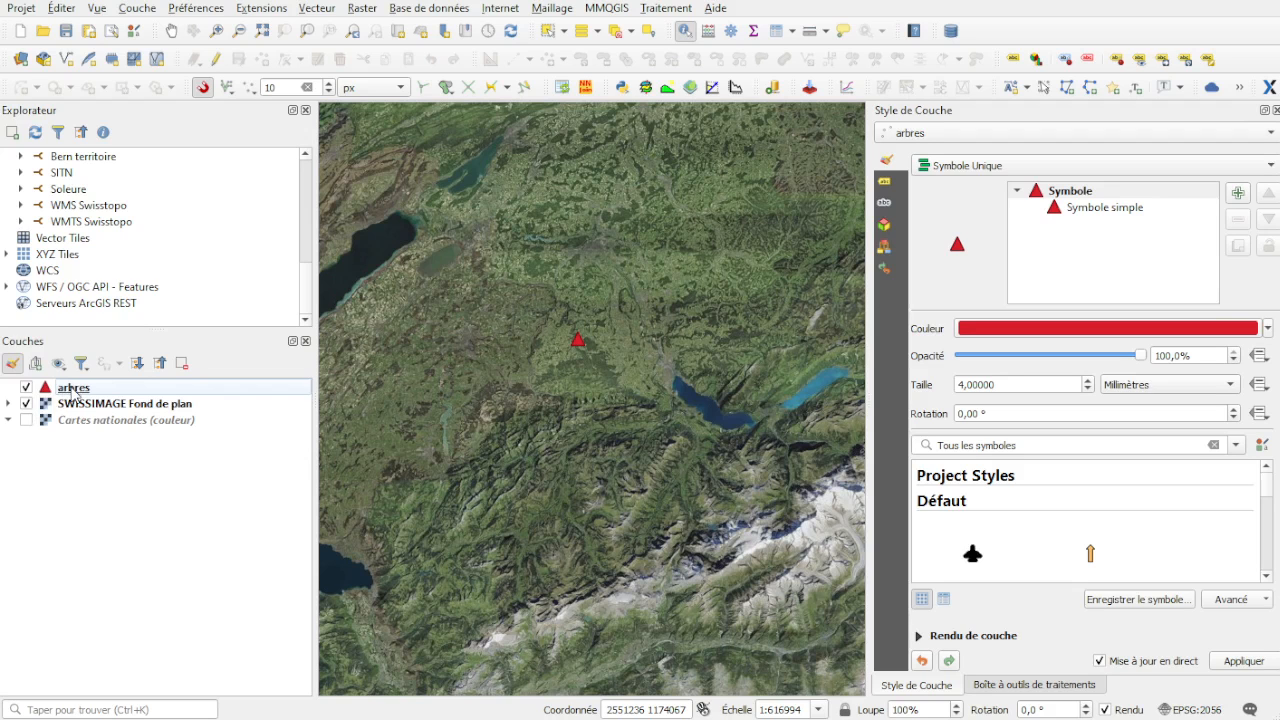
{"action": "right_click", "coordinate": [75, 390]}
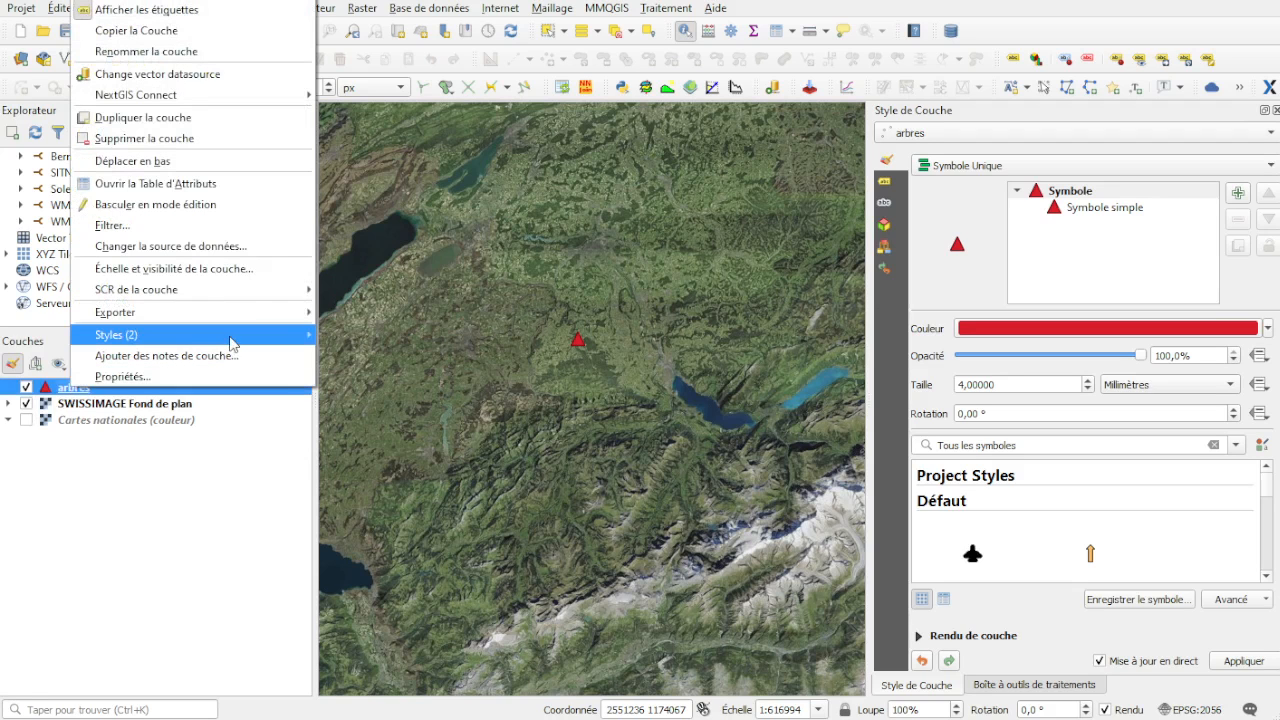
{"action": "mouse_move", "coordinate": [231, 335]}
{"action": "left_click", "coordinate": [400, 390]}
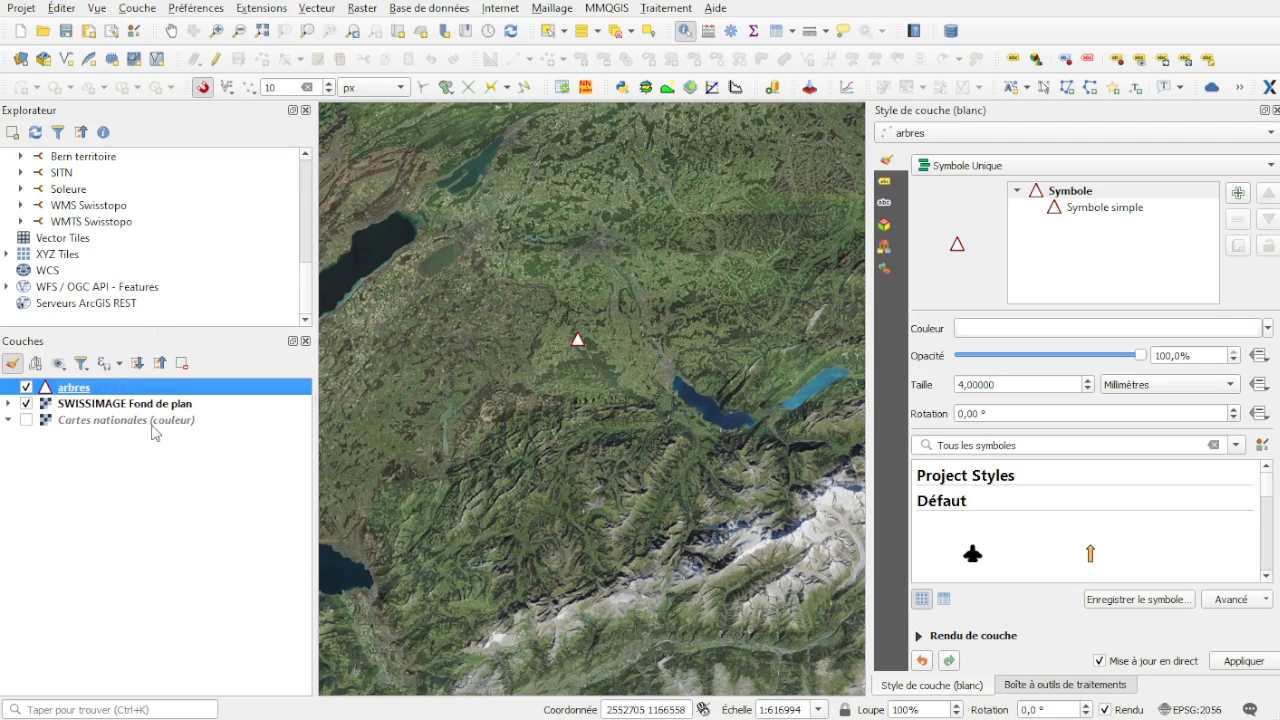
Step: Add a map theme named ortho from the current layer visibility and arbres style
{"action": "left_click", "coordinate": [58, 364]}
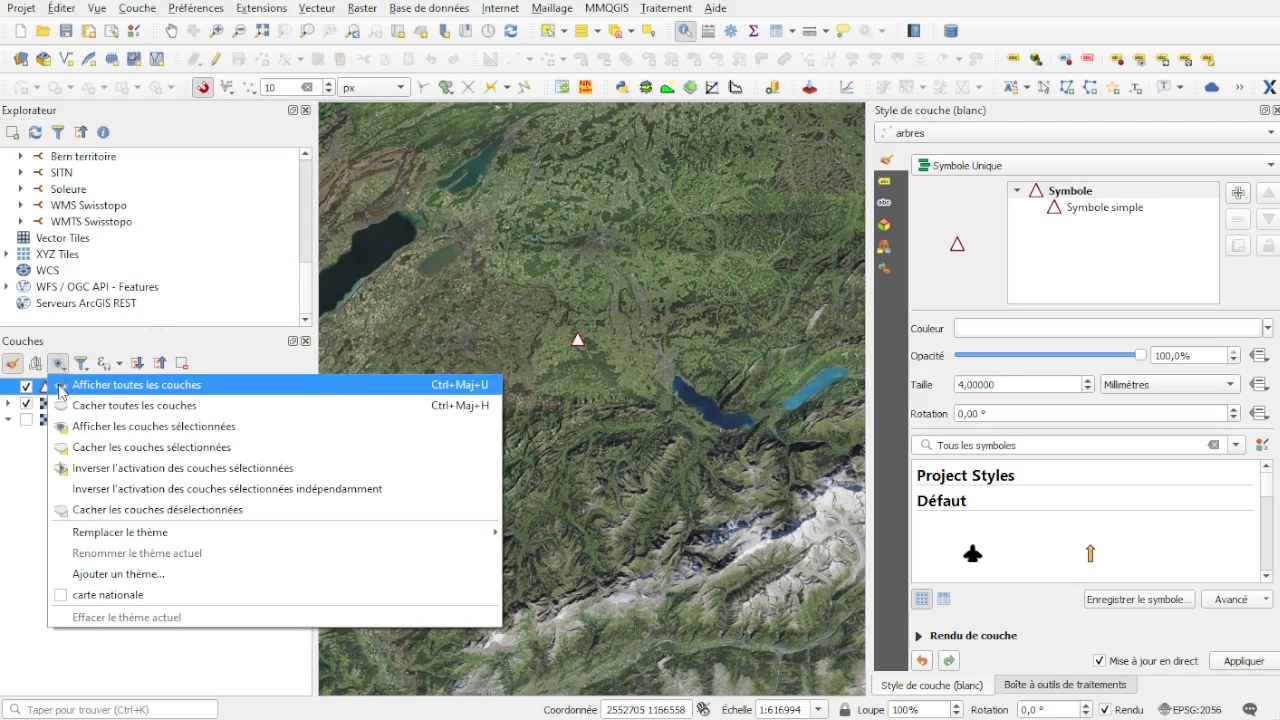
{"action": "left_click", "coordinate": [105, 575]}
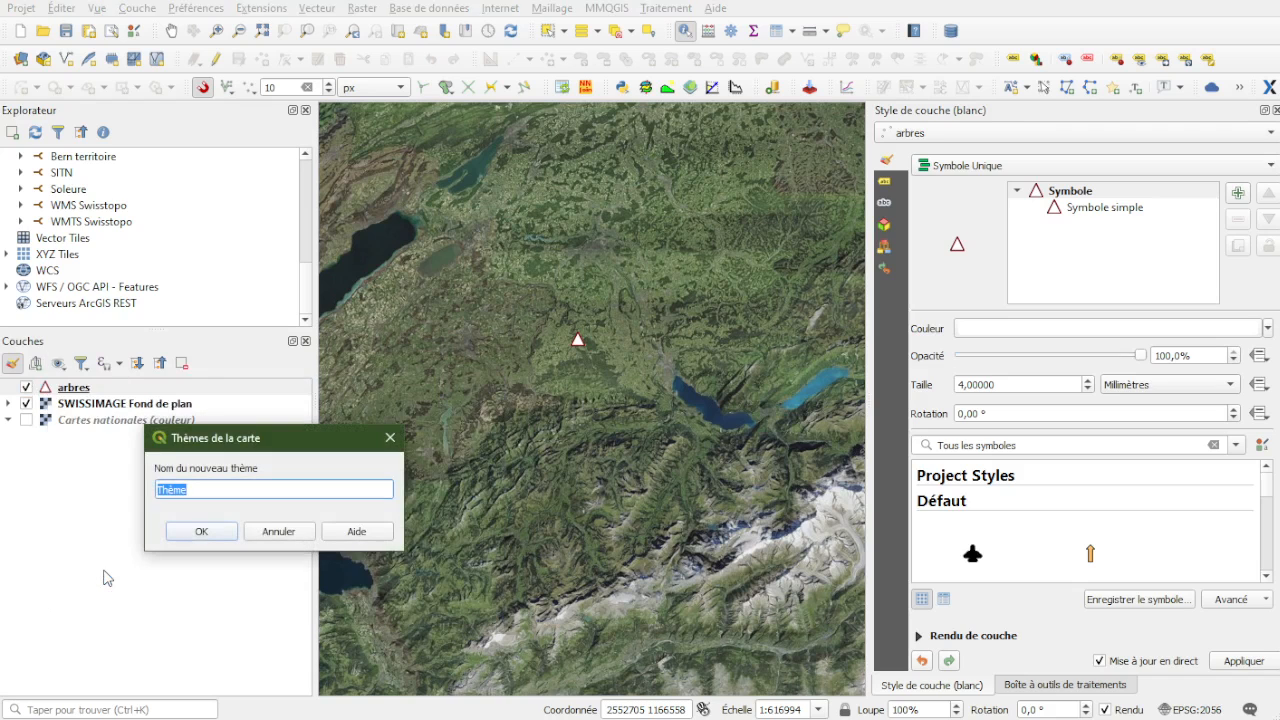
{"action": "type", "text": "ortho"}
{"action": "key", "text": "Return"}
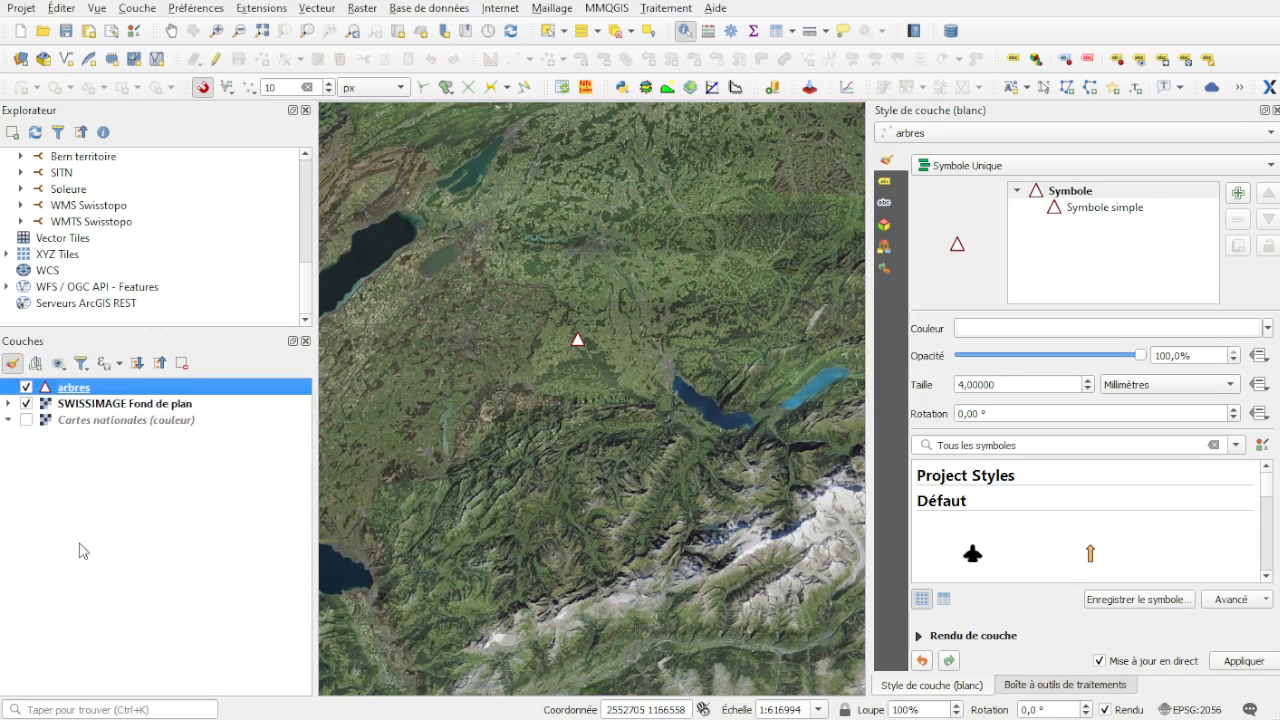
Step: Apply the carte nationale theme, return to the ortho theme and check the list of map themes
{"action": "left_click", "coordinate": [58, 362]}
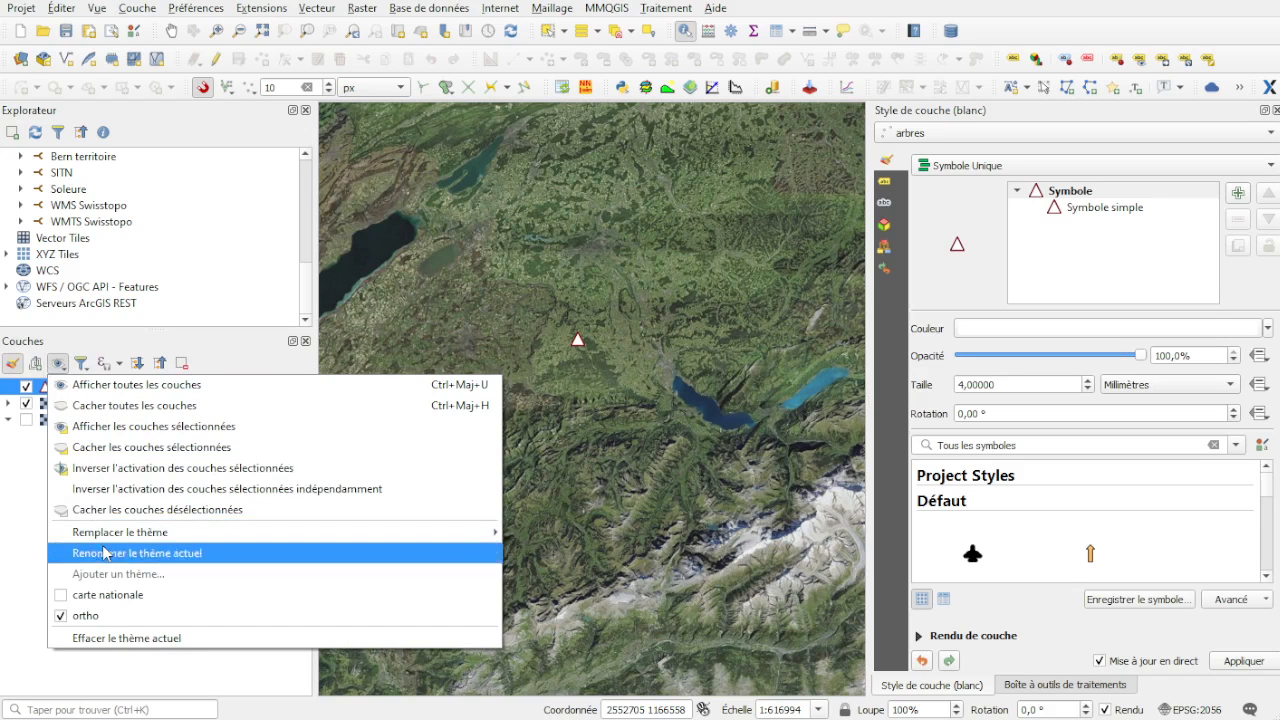
{"action": "left_click", "coordinate": [112, 594]}
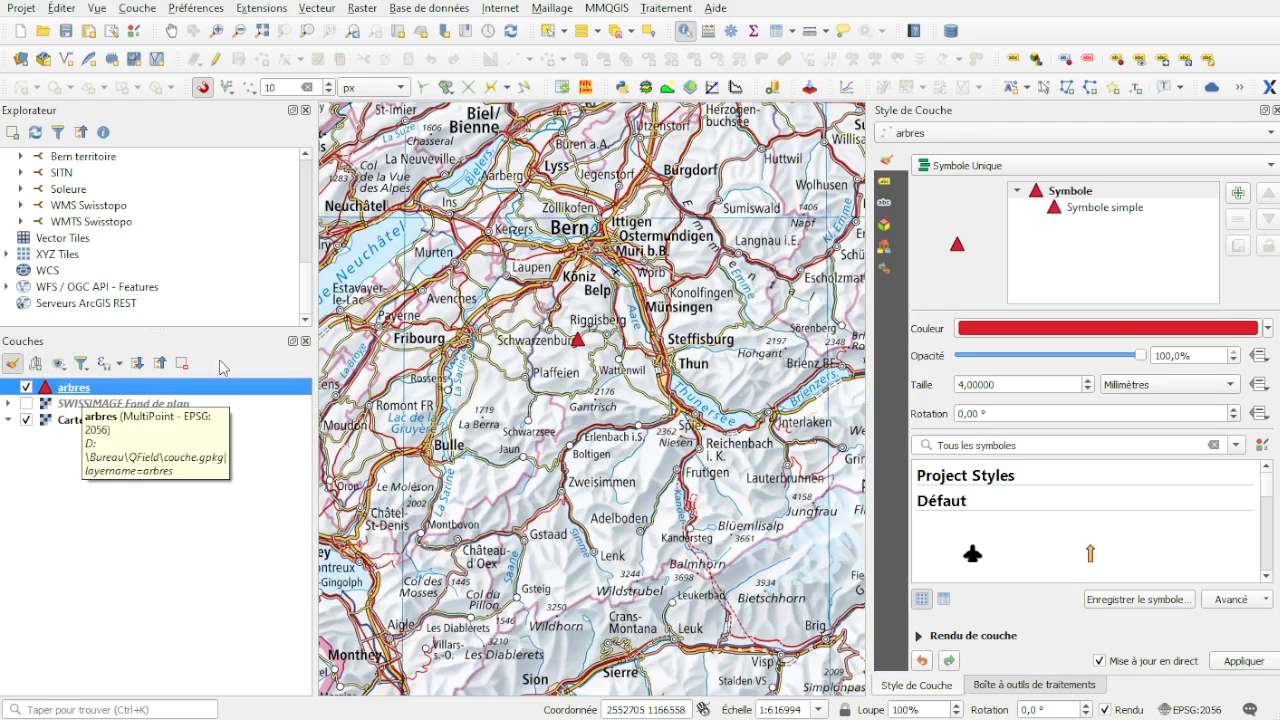
{"action": "left_click", "coordinate": [58, 363]}
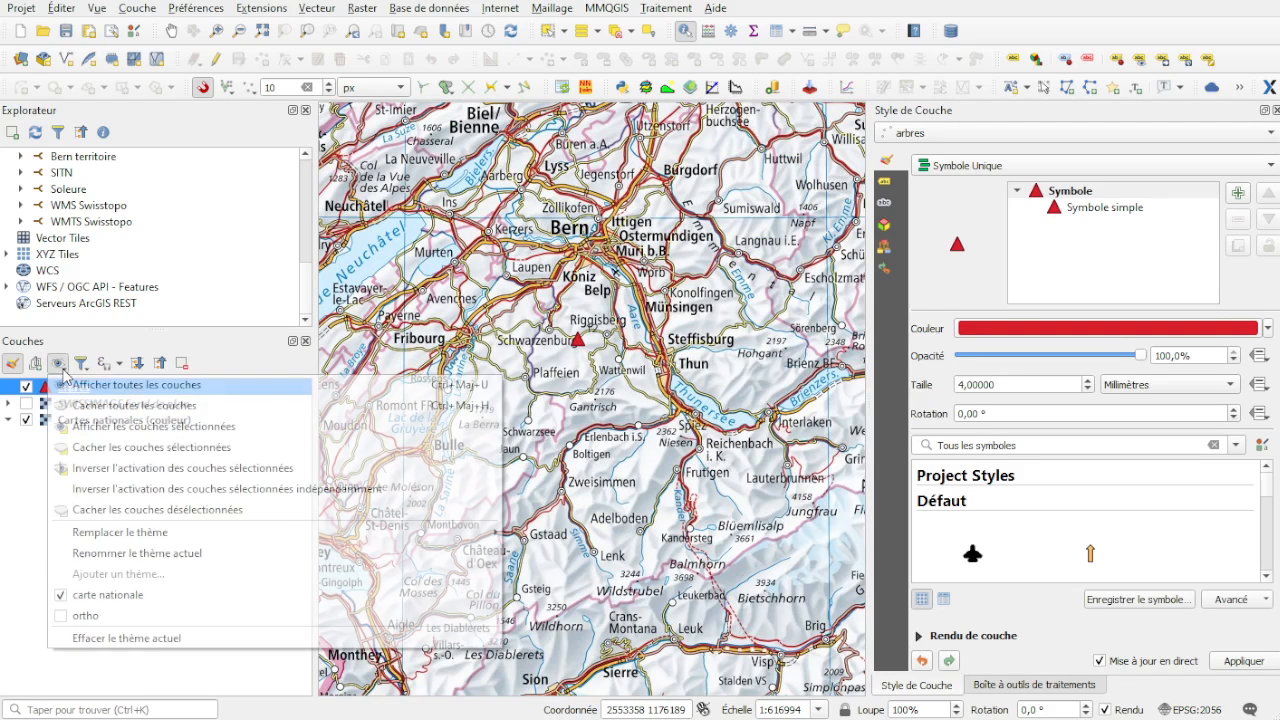
{"action": "left_click", "coordinate": [108, 612]}
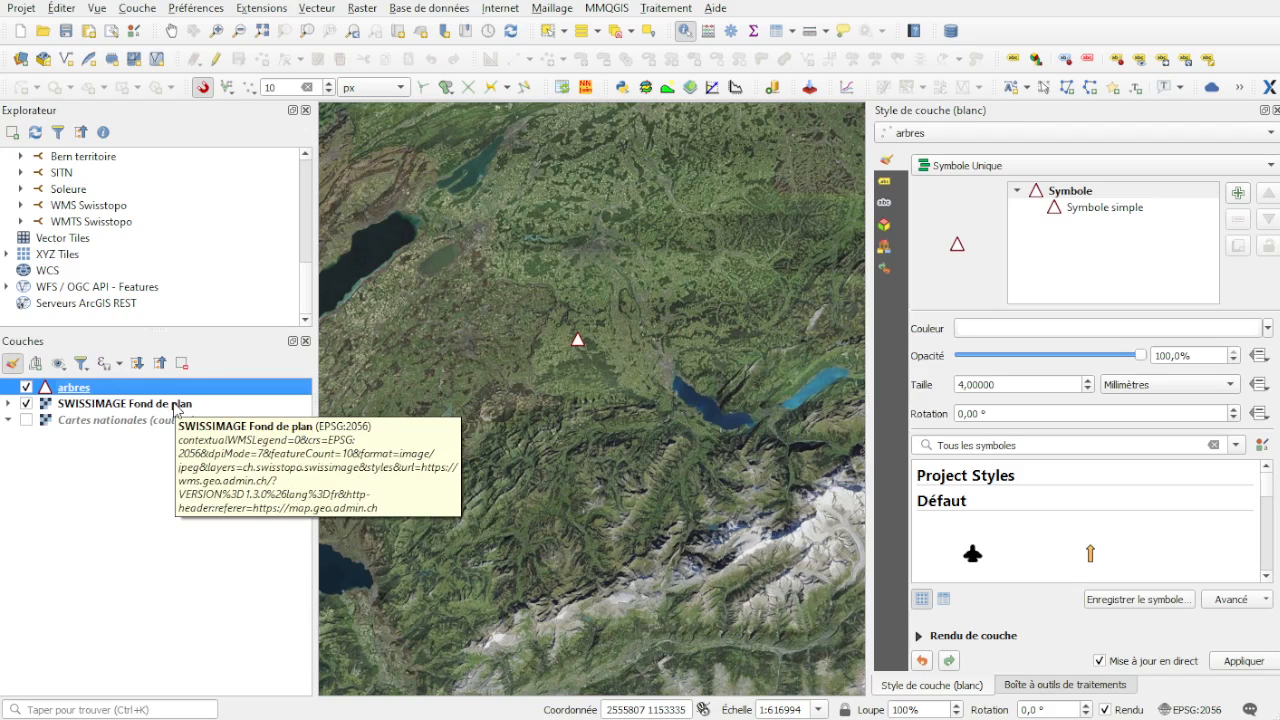
{"action": "left_click", "coordinate": [58, 364]}
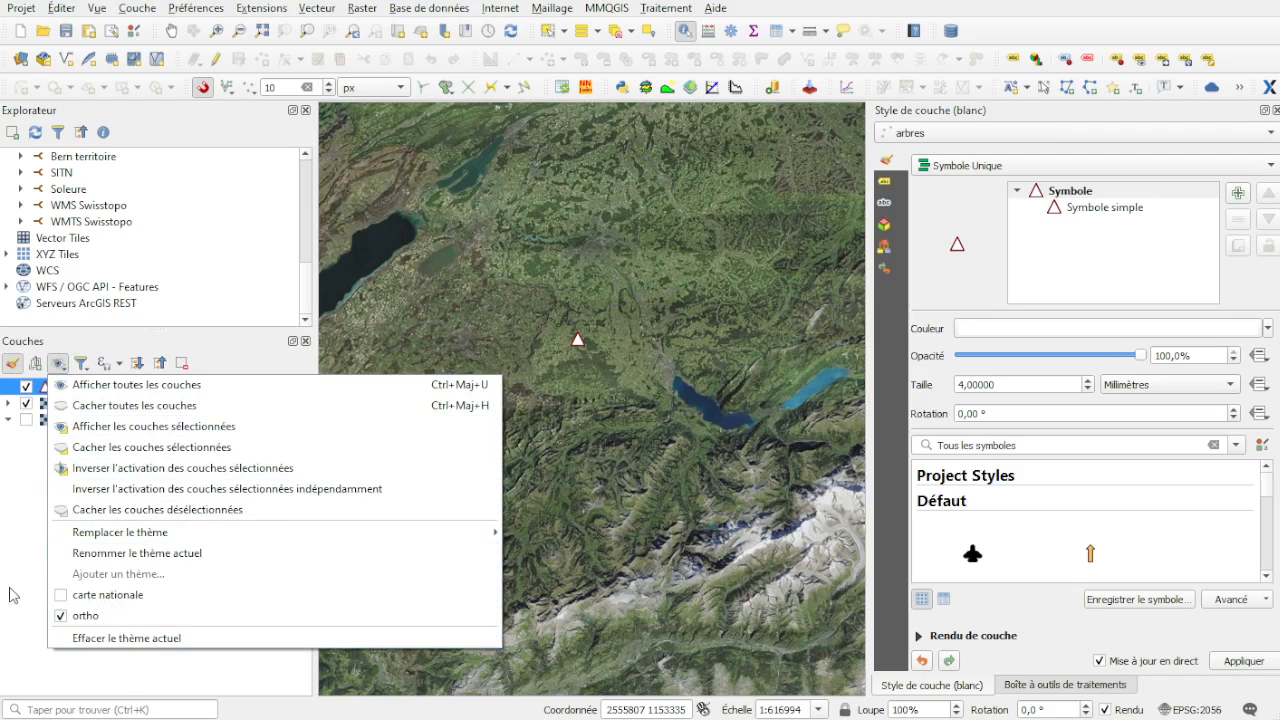
{"action": "left_click", "coordinate": [8, 508]}
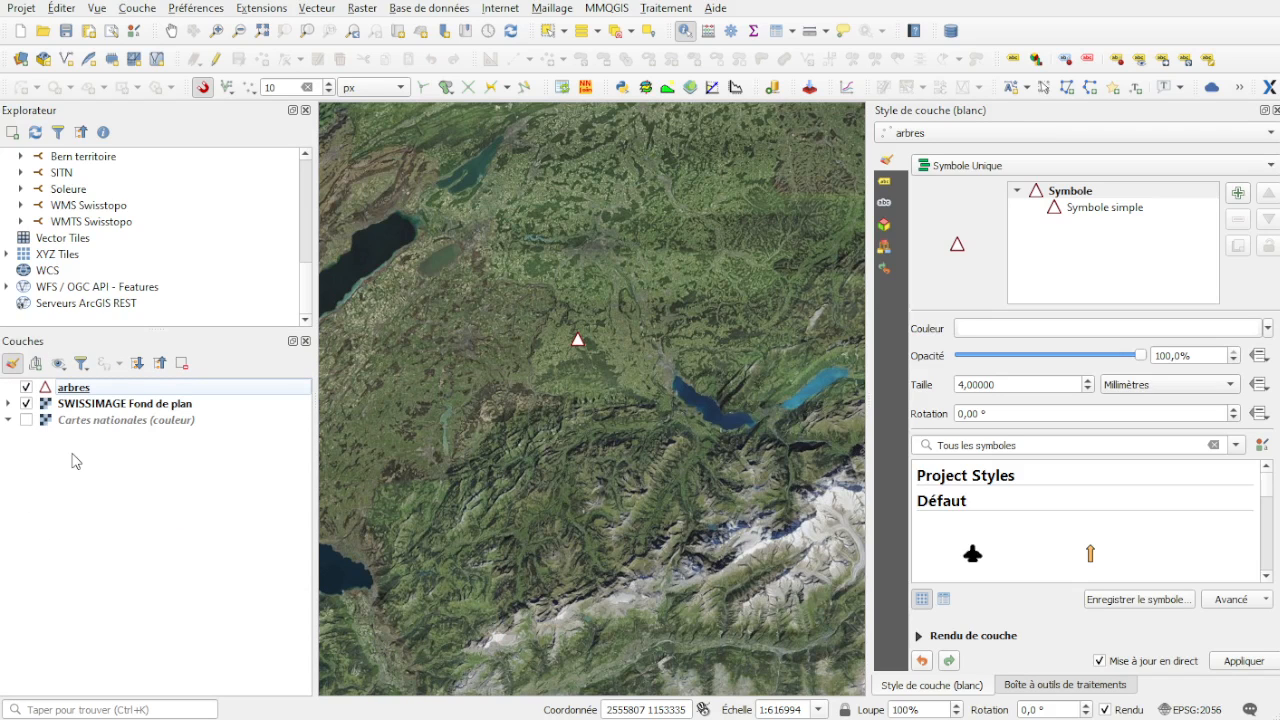
Step: Set the stroke colour of the arbres simple symbol to bright purple (about #d322ff) in the blanc style
{"action": "left_click", "coordinate": [88, 389]}
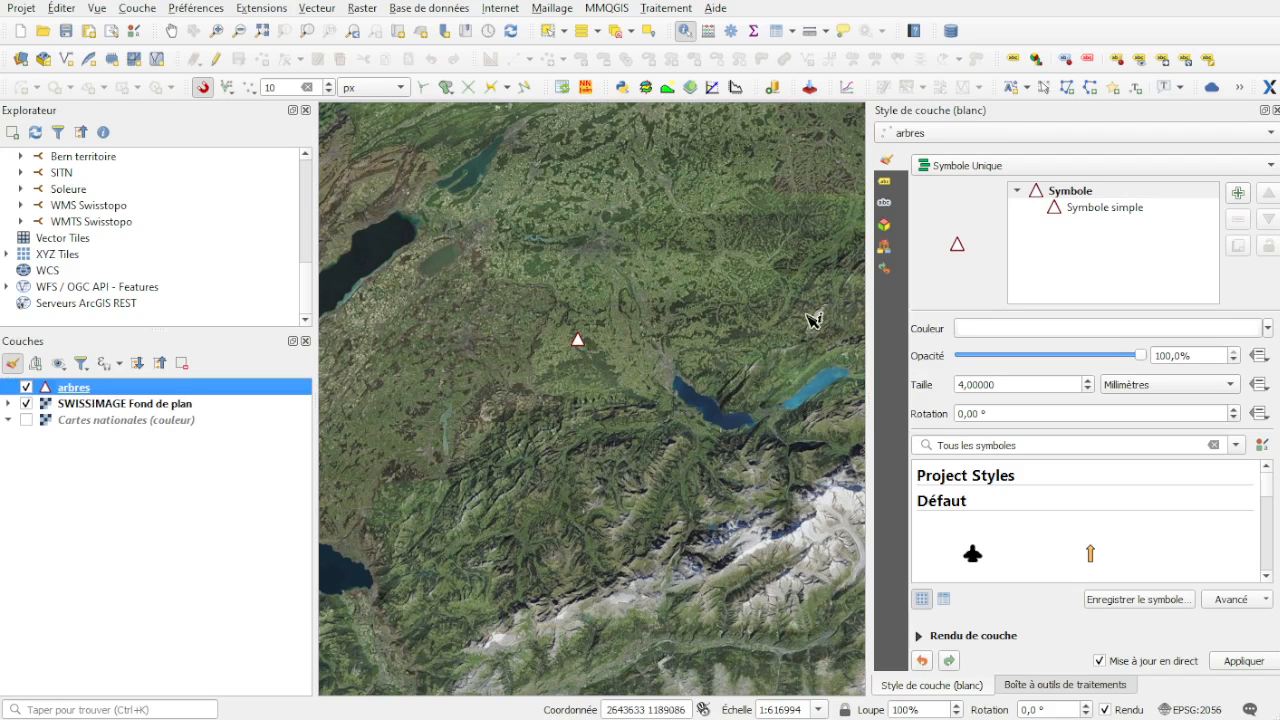
{"action": "left_click", "coordinate": [1099, 208]}
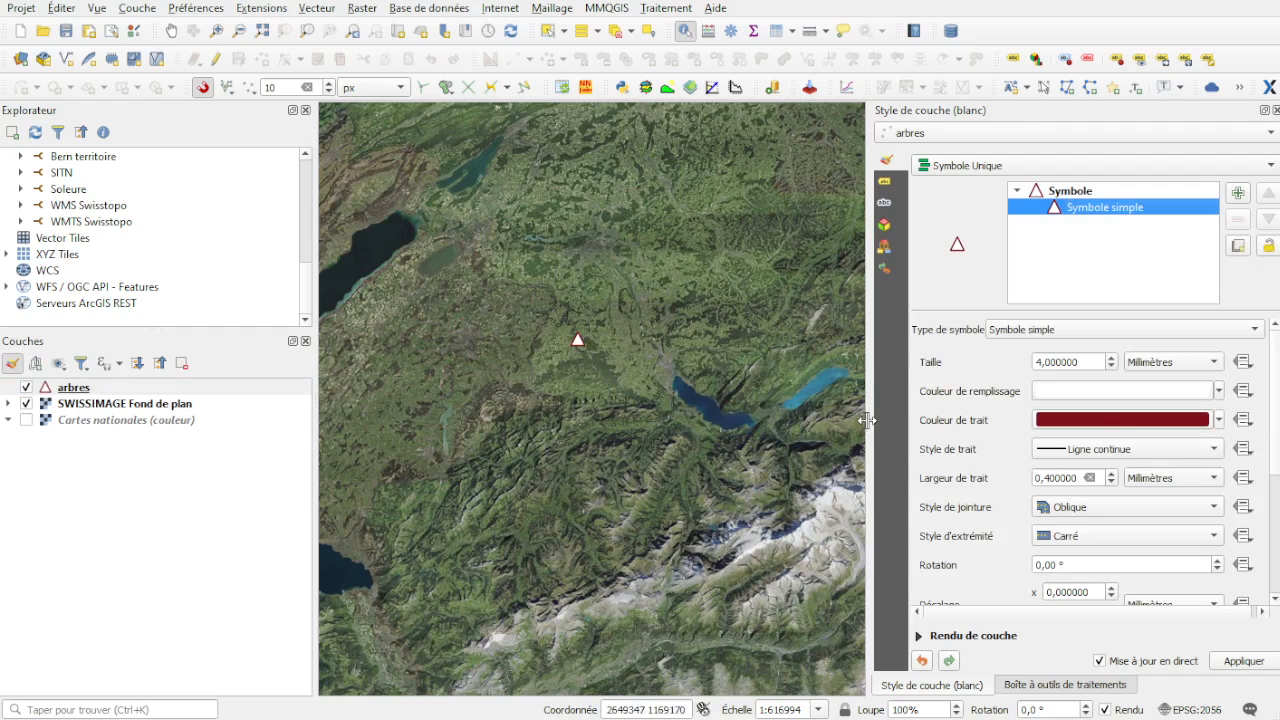
{"action": "left_click", "coordinate": [1100, 420]}
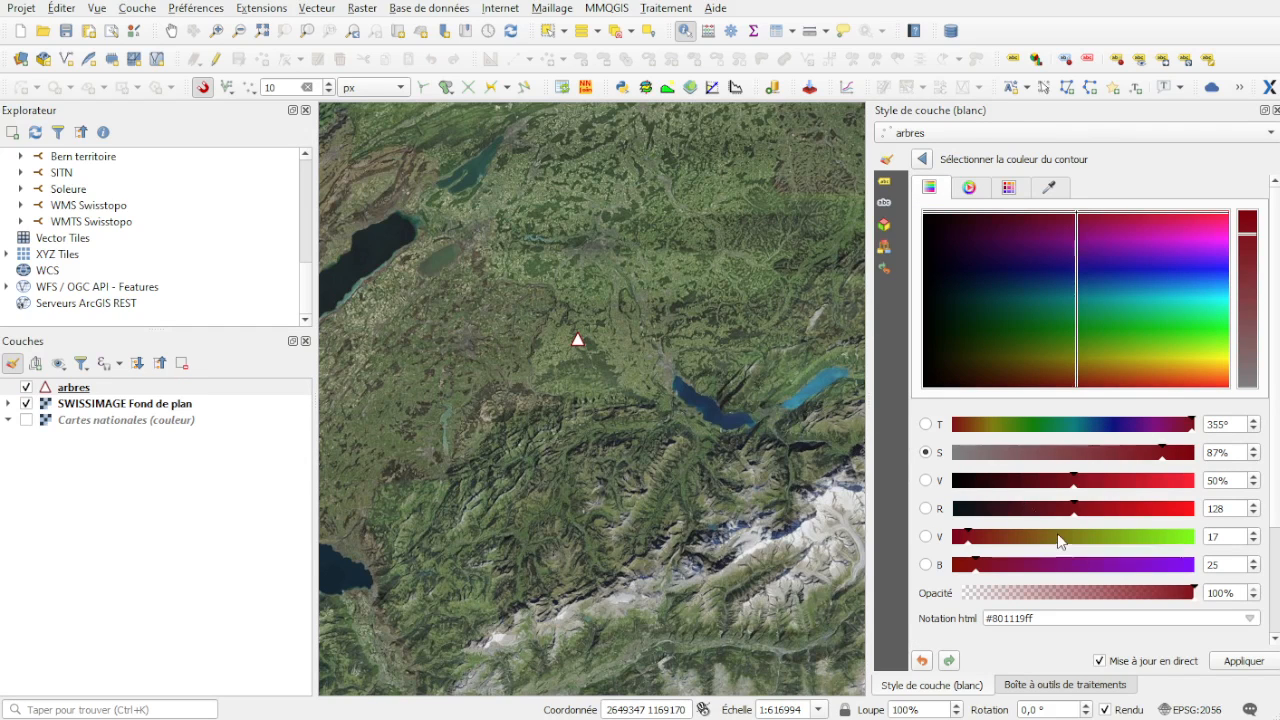
{"action": "left_click_drag", "start_coordinate": [1189, 293], "coordinate": [1240, 255]}
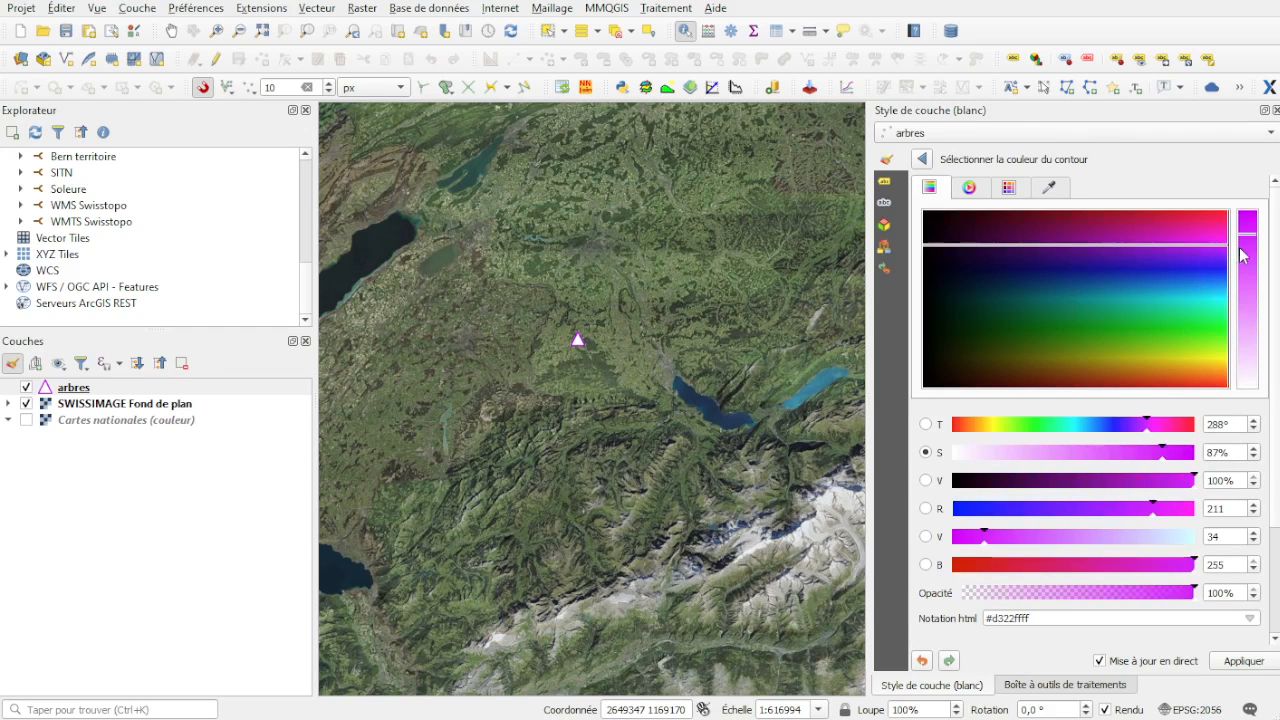
{"action": "left_click", "coordinate": [921, 163]}
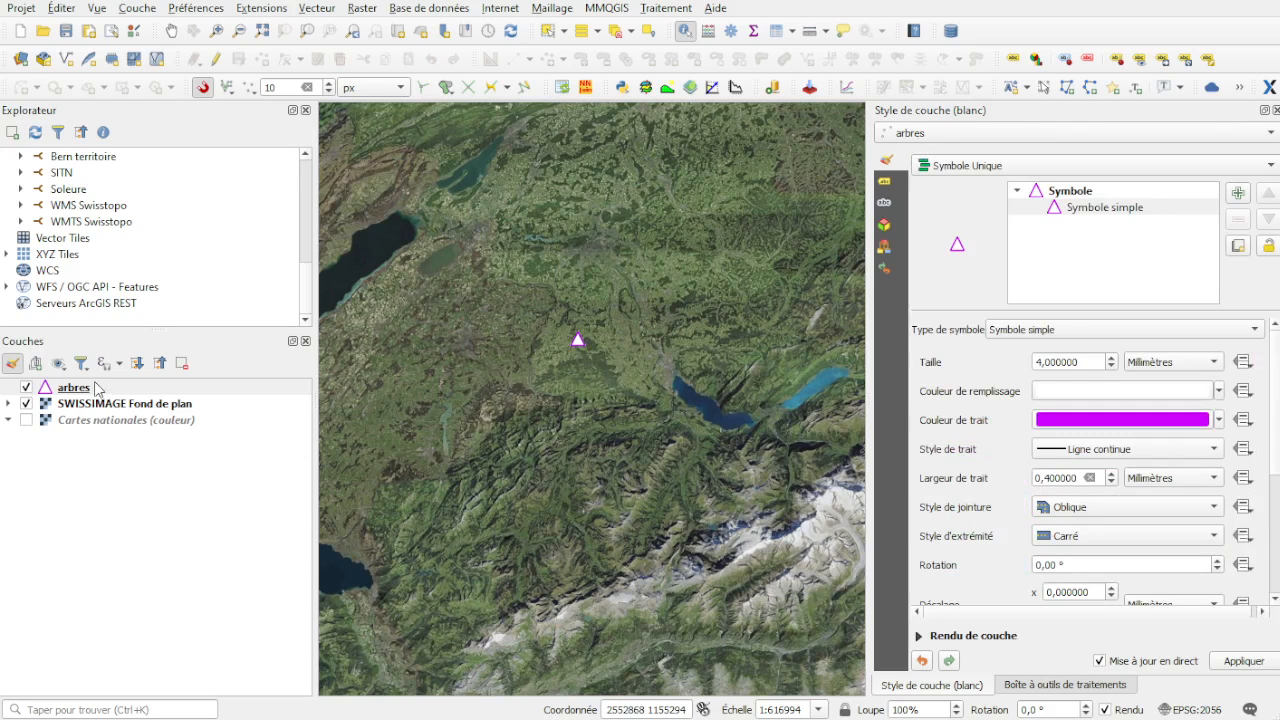
Step: Switch to the carte nationale theme and back to ortho to compare the arbres symbols after the stroke colour change
{"action": "left_click", "coordinate": [99, 523]}
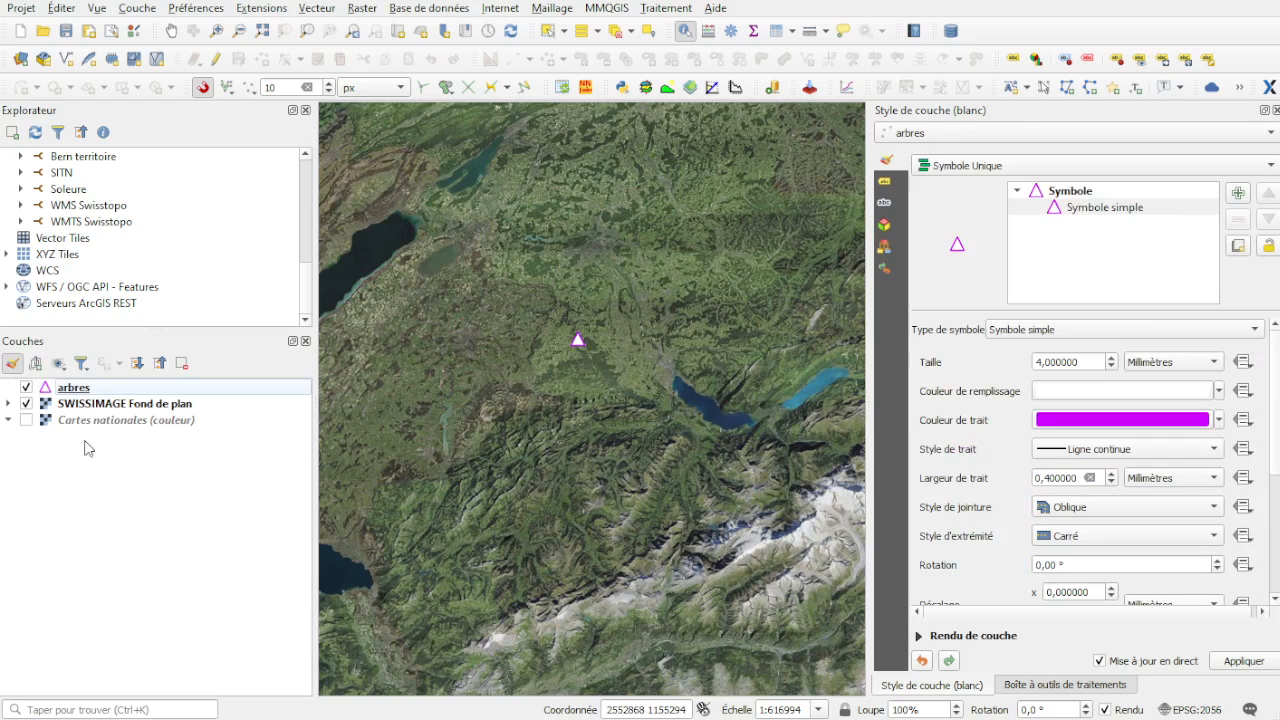
{"action": "left_click", "coordinate": [58, 364]}
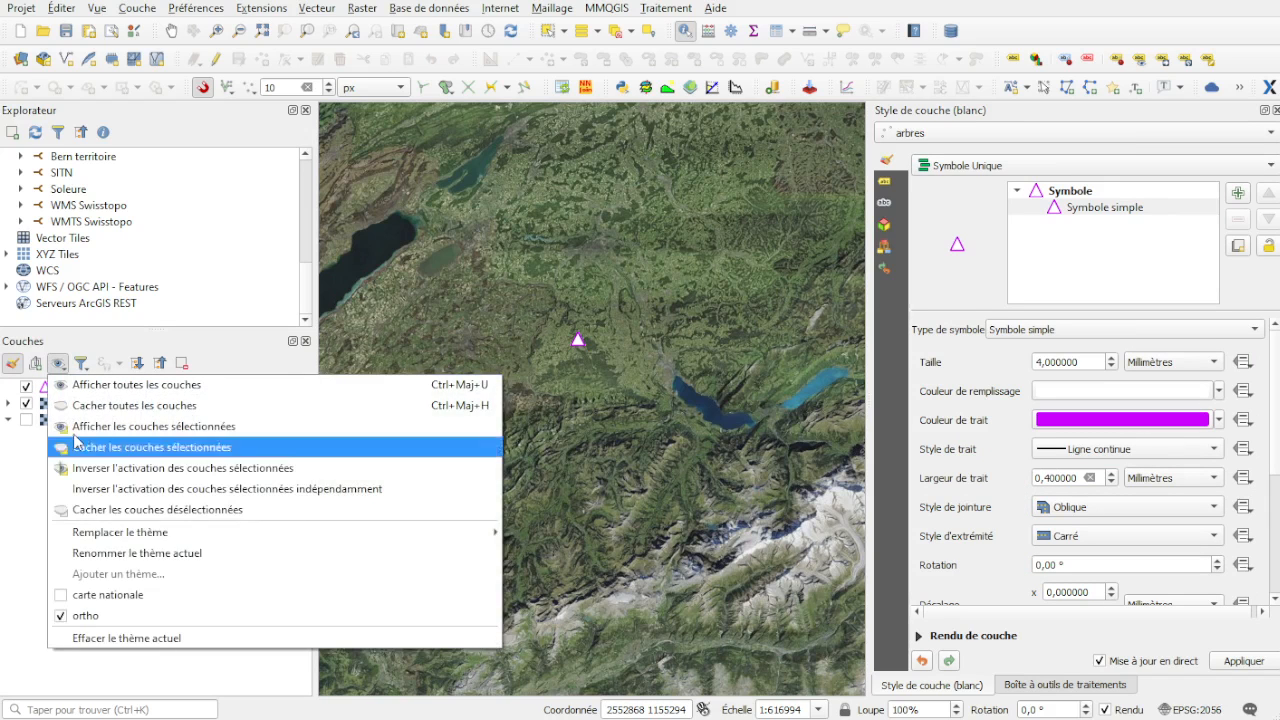
{"action": "left_click", "coordinate": [102, 595]}
{"action": "left_click", "coordinate": [58, 364]}
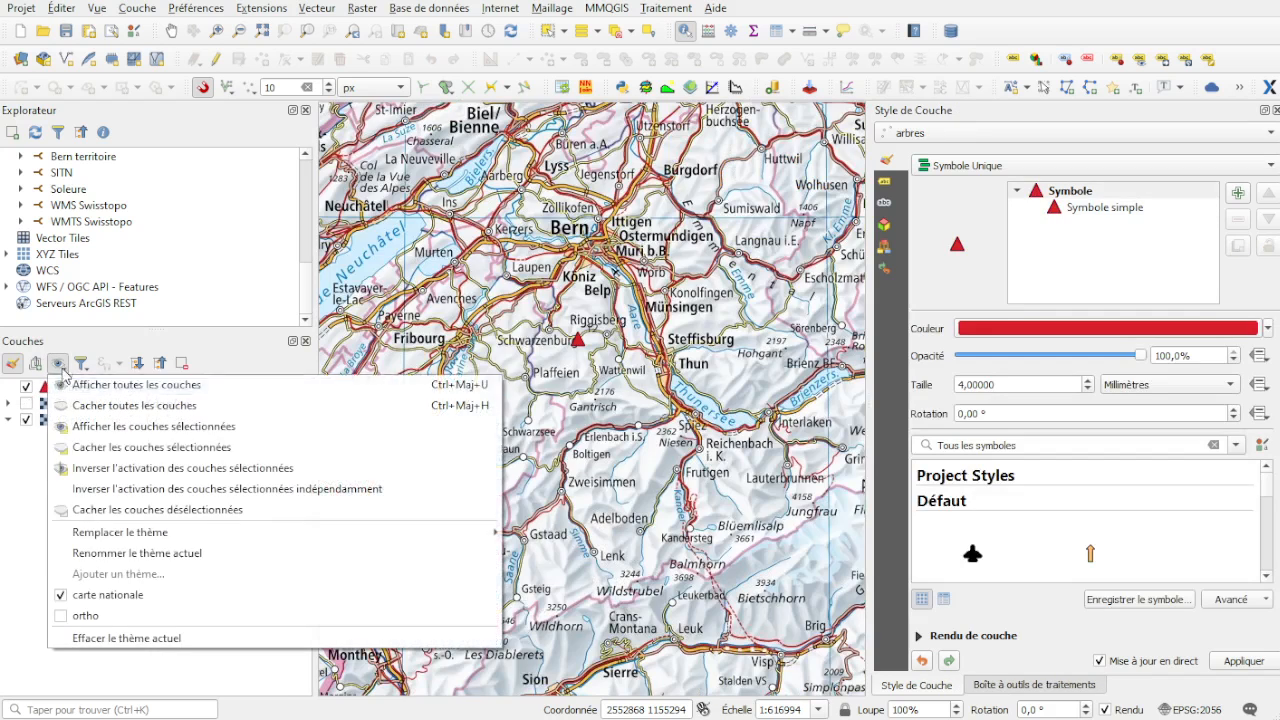
{"action": "left_click", "coordinate": [86, 615]}
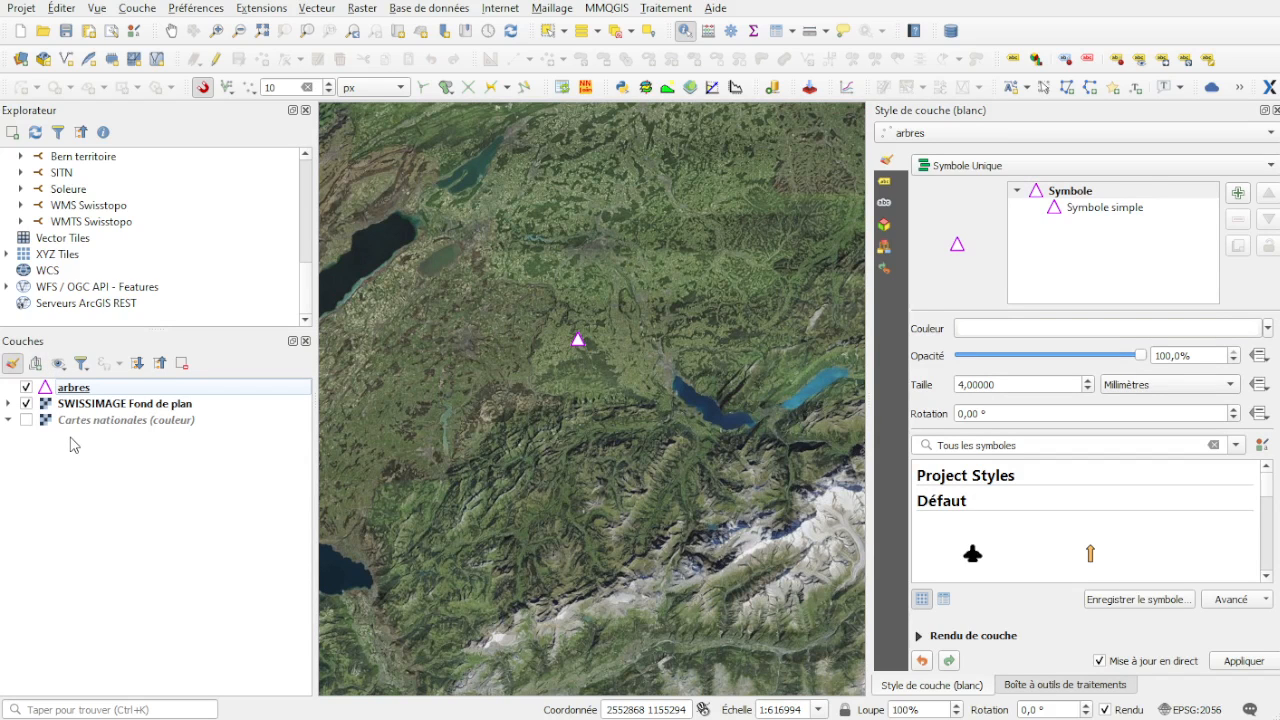
{"action": "right_click", "coordinate": [76, 390]}
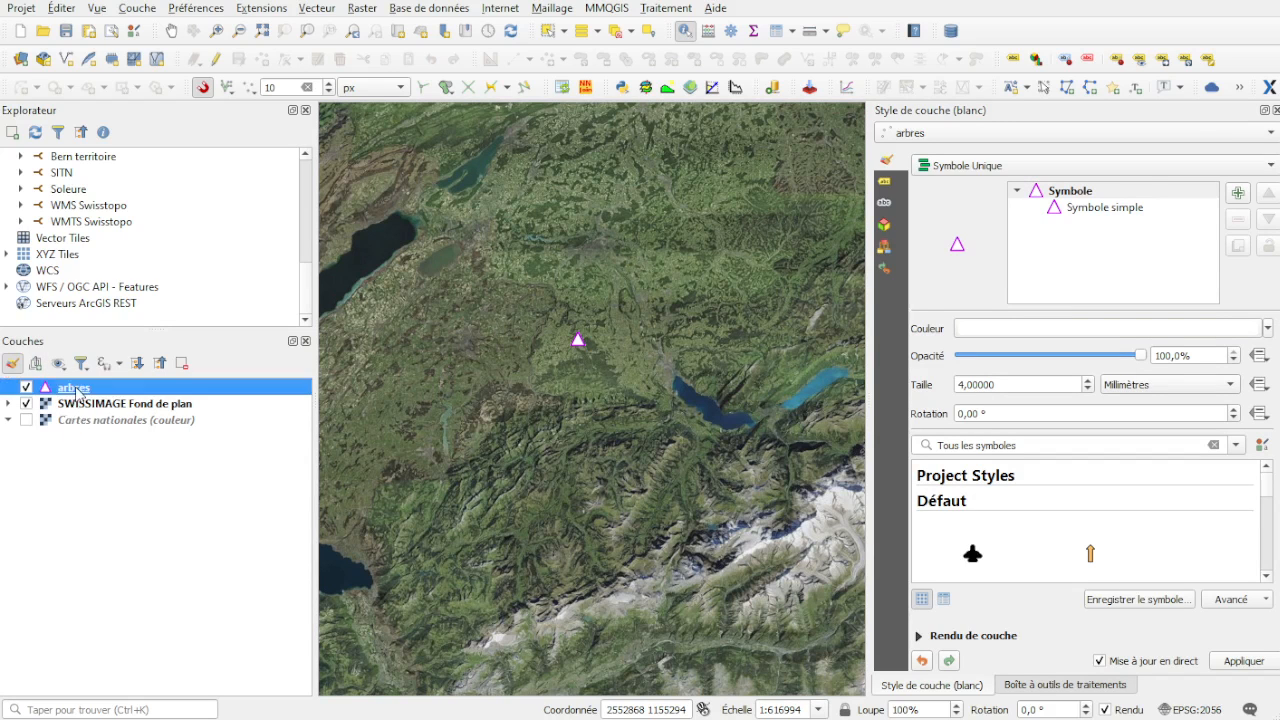
{"action": "mouse_move", "coordinate": [228, 346]}
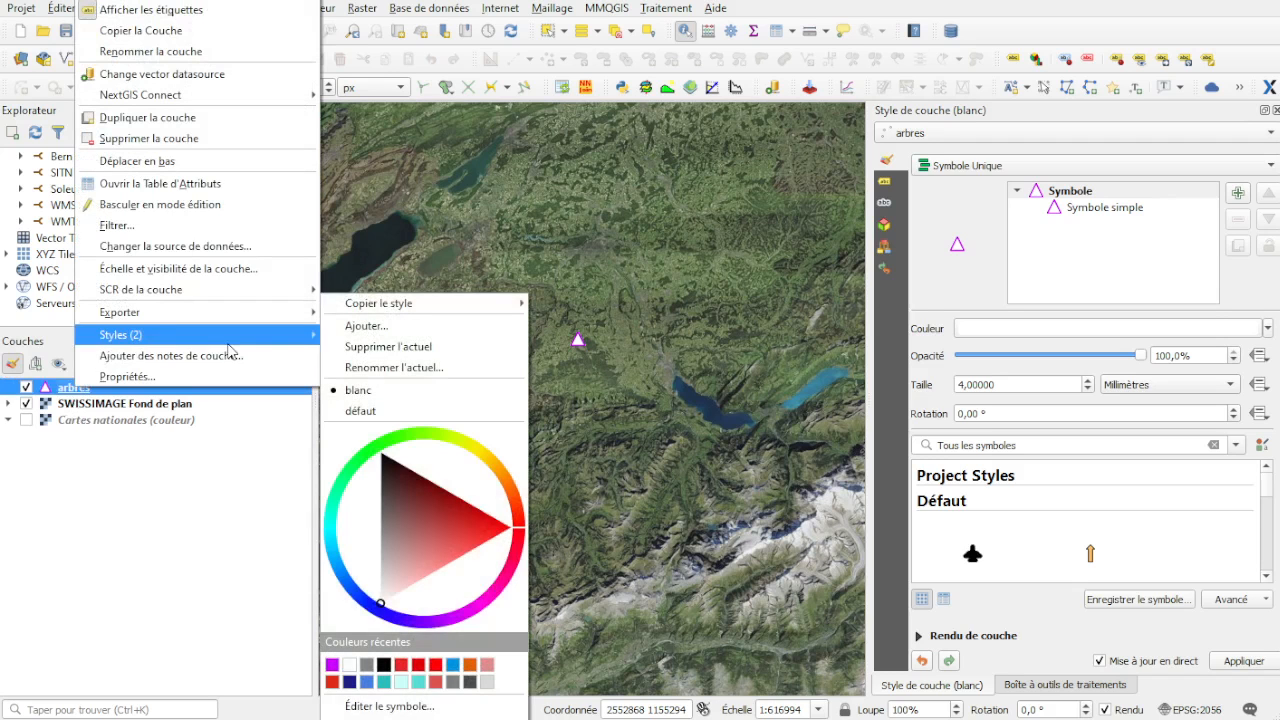
{"action": "left_click", "coordinate": [115, 555]}
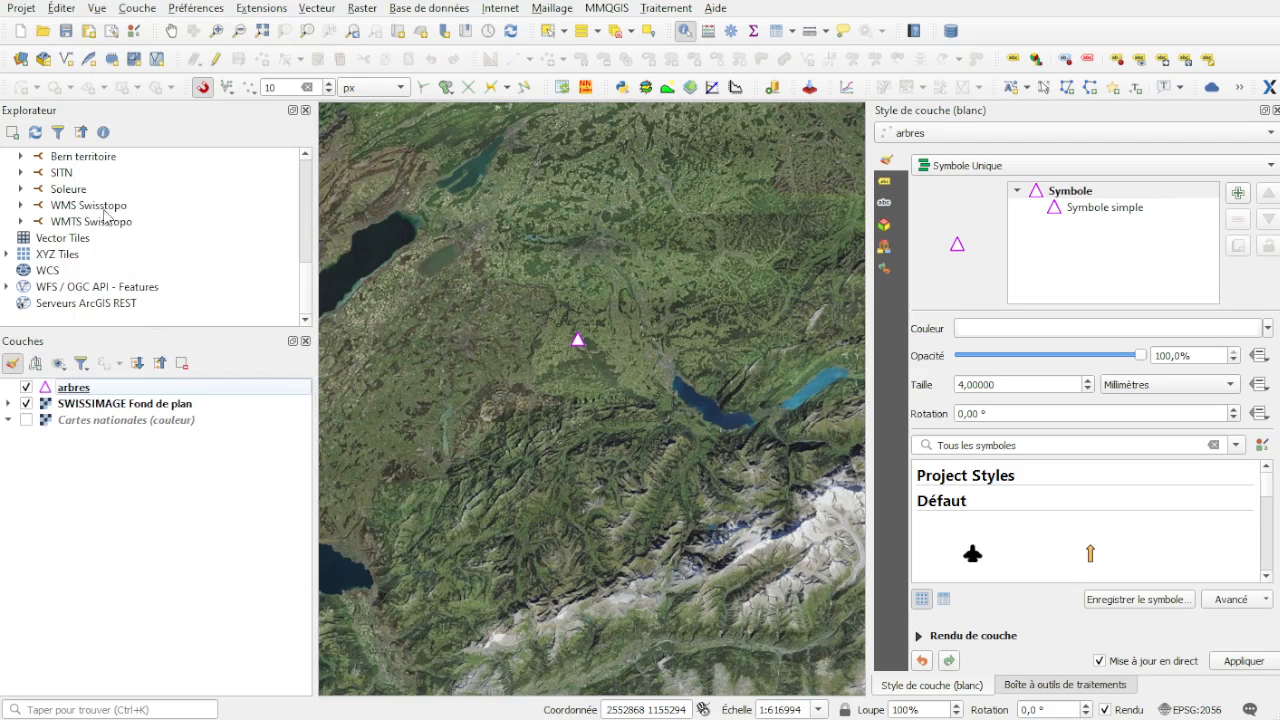
Step: Add the SWISSIMAGE HIST 1946 layer from the WMS Swisstopo connection and place it below SWISSIMAGE Fond de plan
{"action": "left_click", "coordinate": [20, 58]}
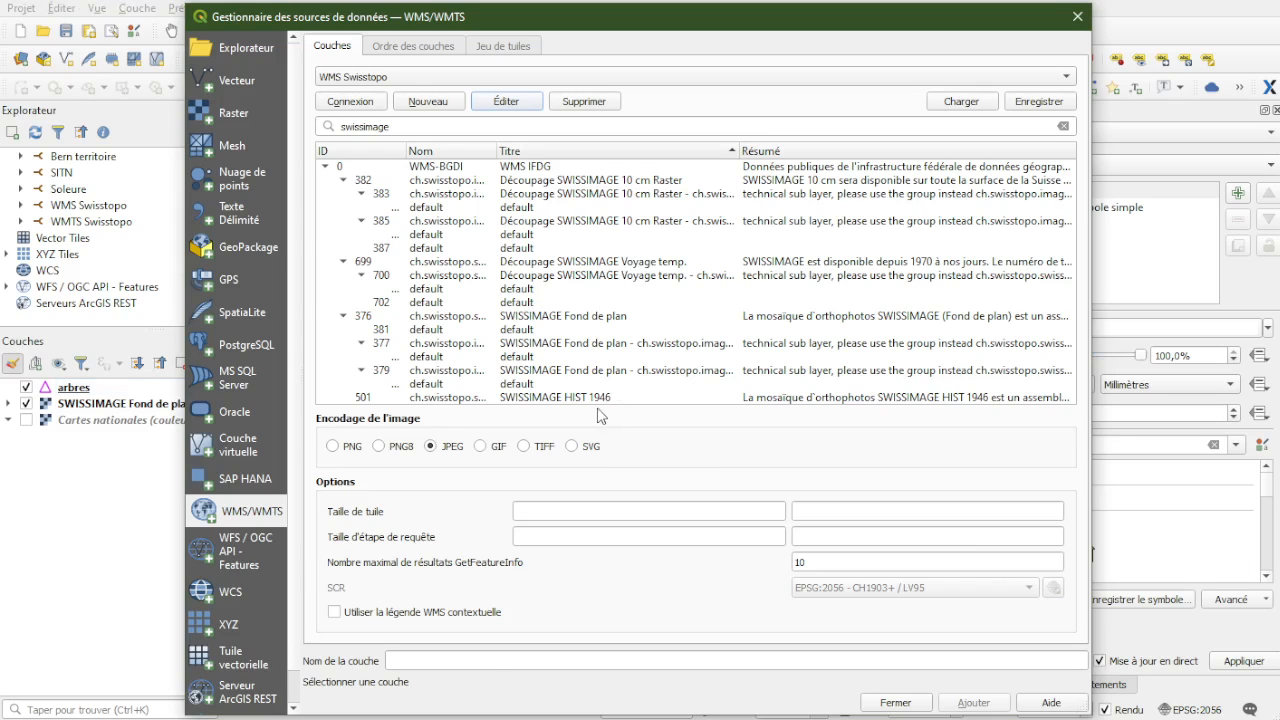
{"action": "left_click", "coordinate": [596, 397]}
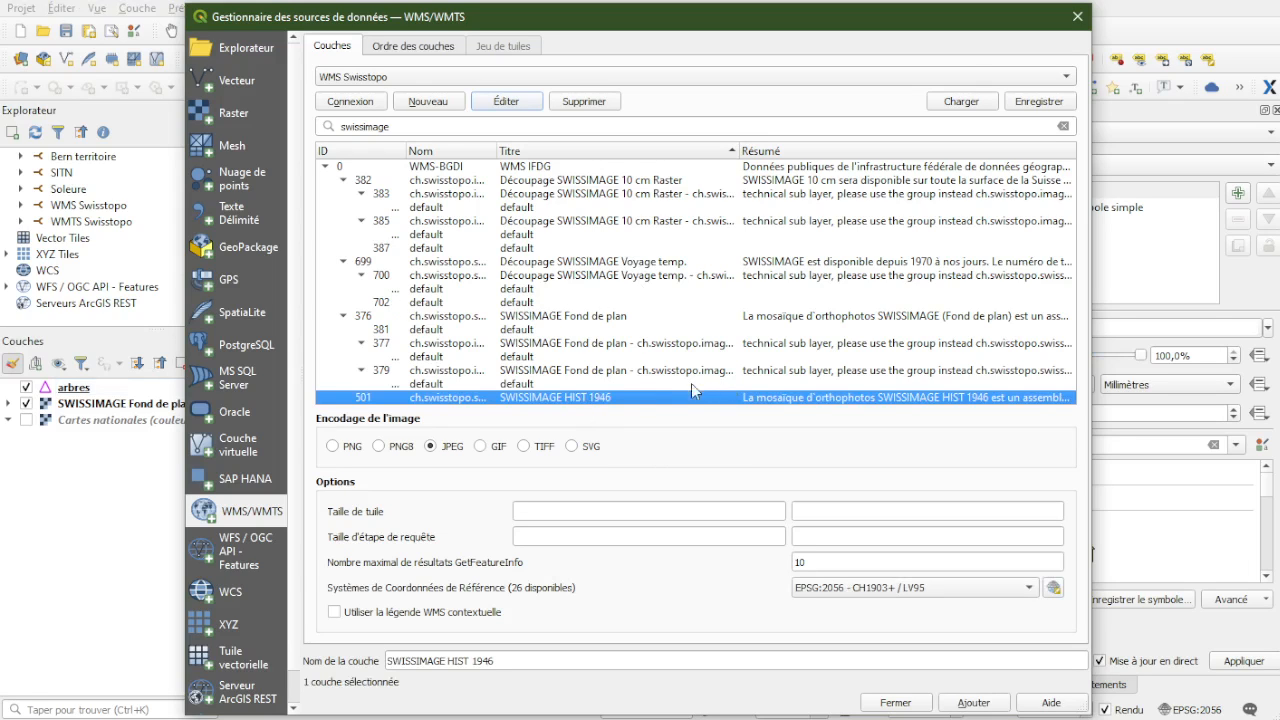
{"action": "left_click", "coordinate": [966, 704]}
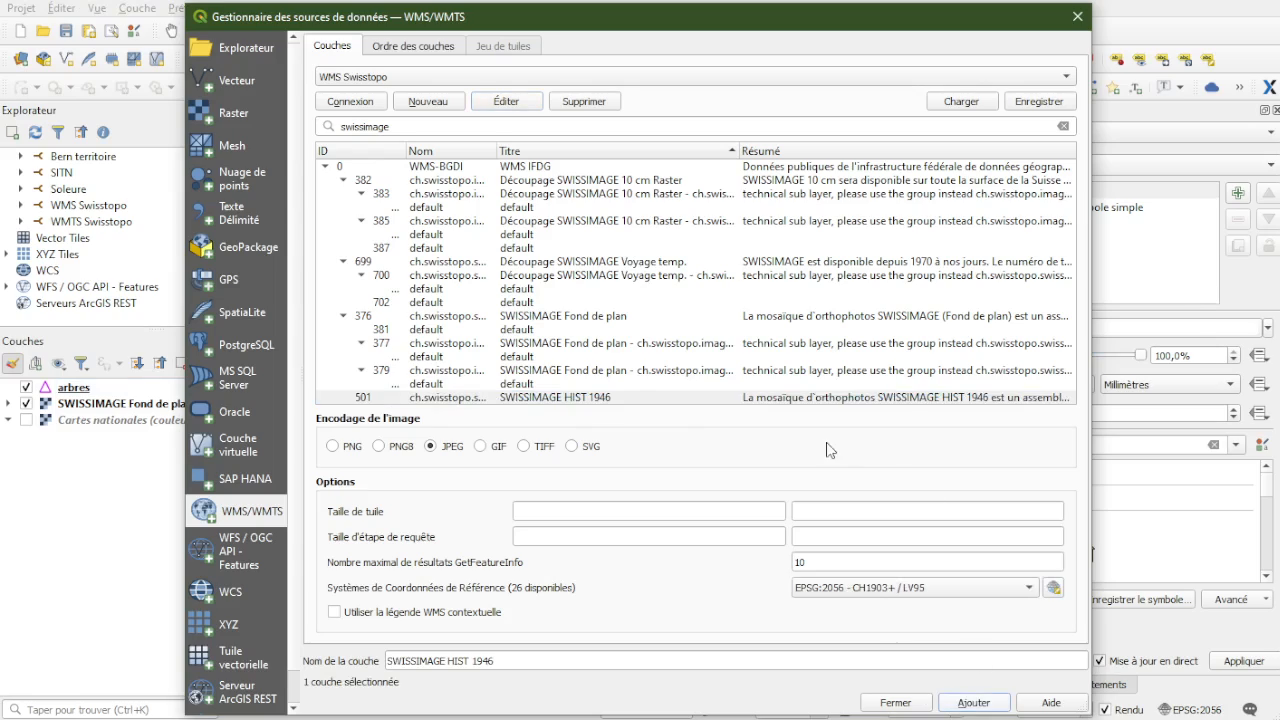
{"action": "left_click", "coordinate": [895, 702]}
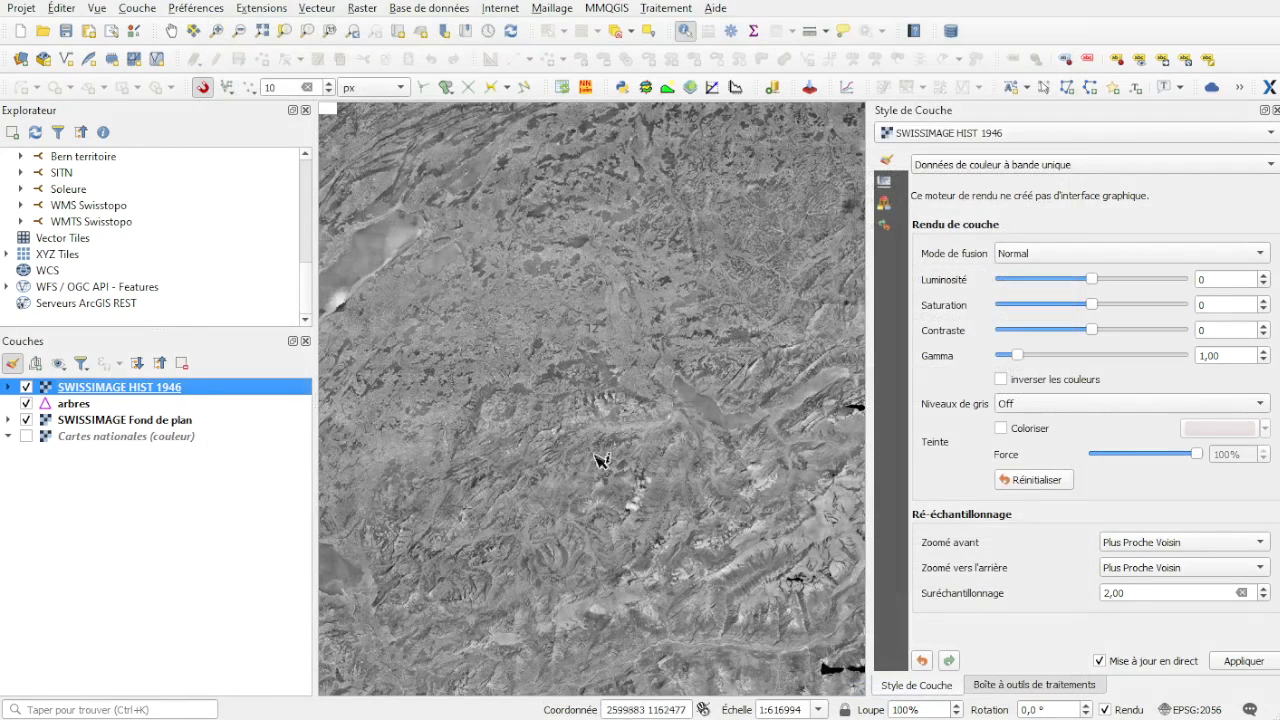
{"action": "left_click_drag", "start_coordinate": [110, 398], "coordinate": [137, 436]}
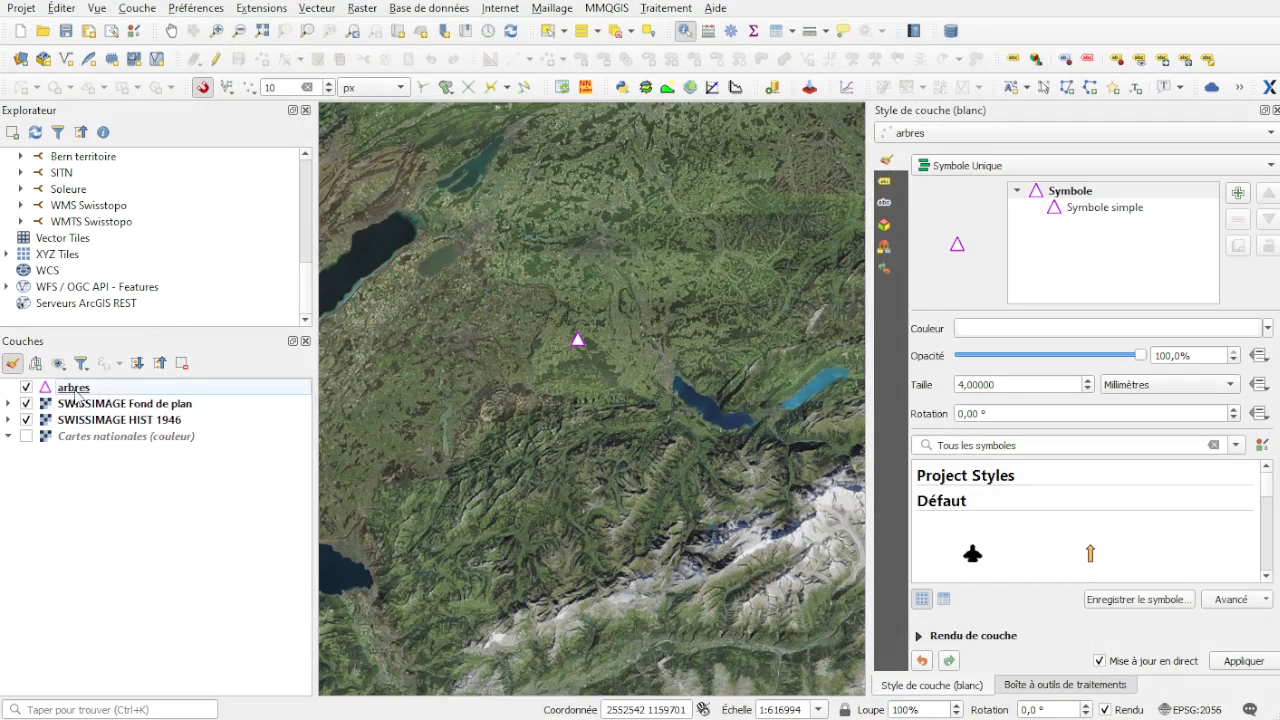
Step: Add a map theme named 1946 from the current layer visibility and arbres style
{"action": "left_click", "coordinate": [78, 393]}
{"action": "left_click", "coordinate": [58, 364]}
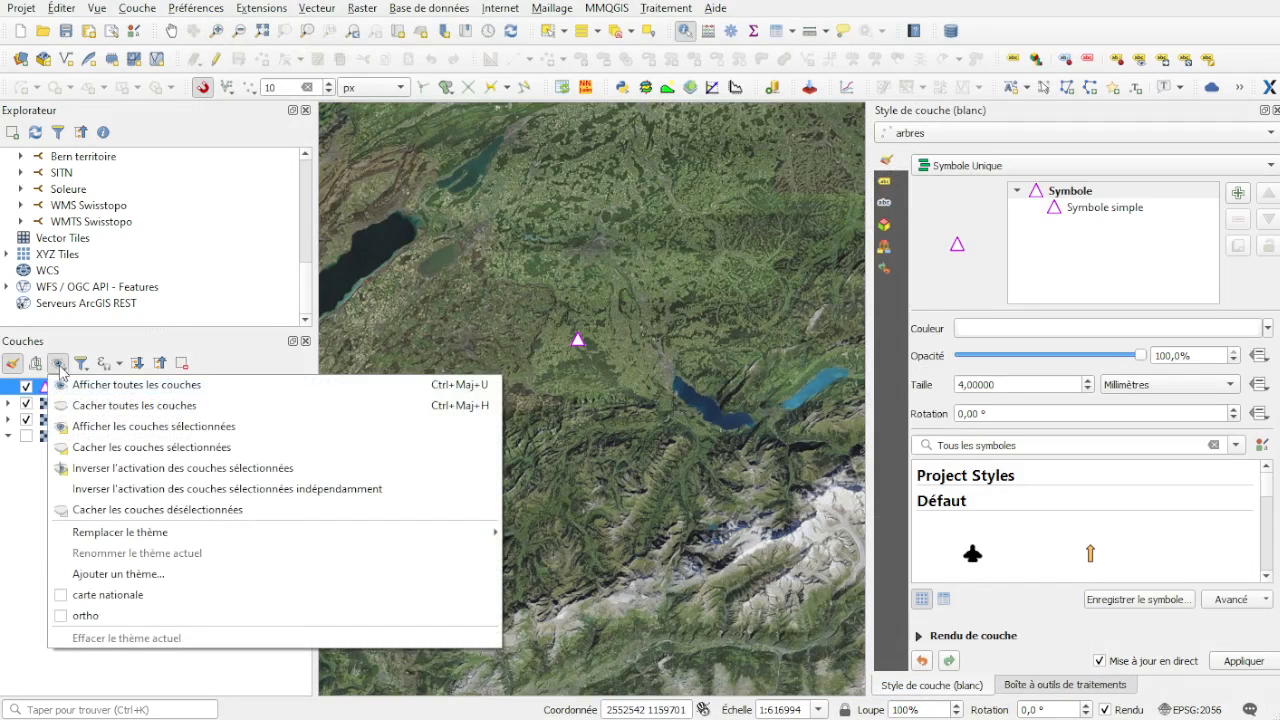
{"action": "left_click", "coordinate": [115, 574]}
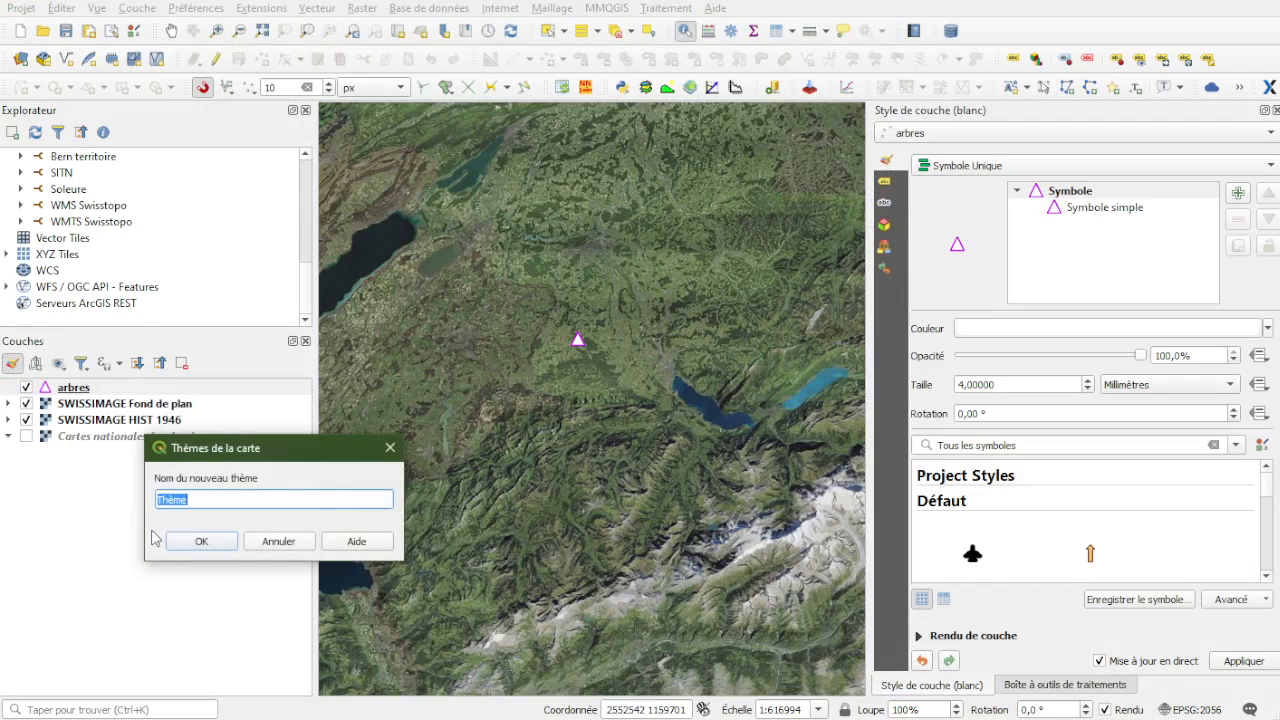
{"action": "type", "text": "1946"}
{"action": "left_click", "coordinate": [201, 541]}
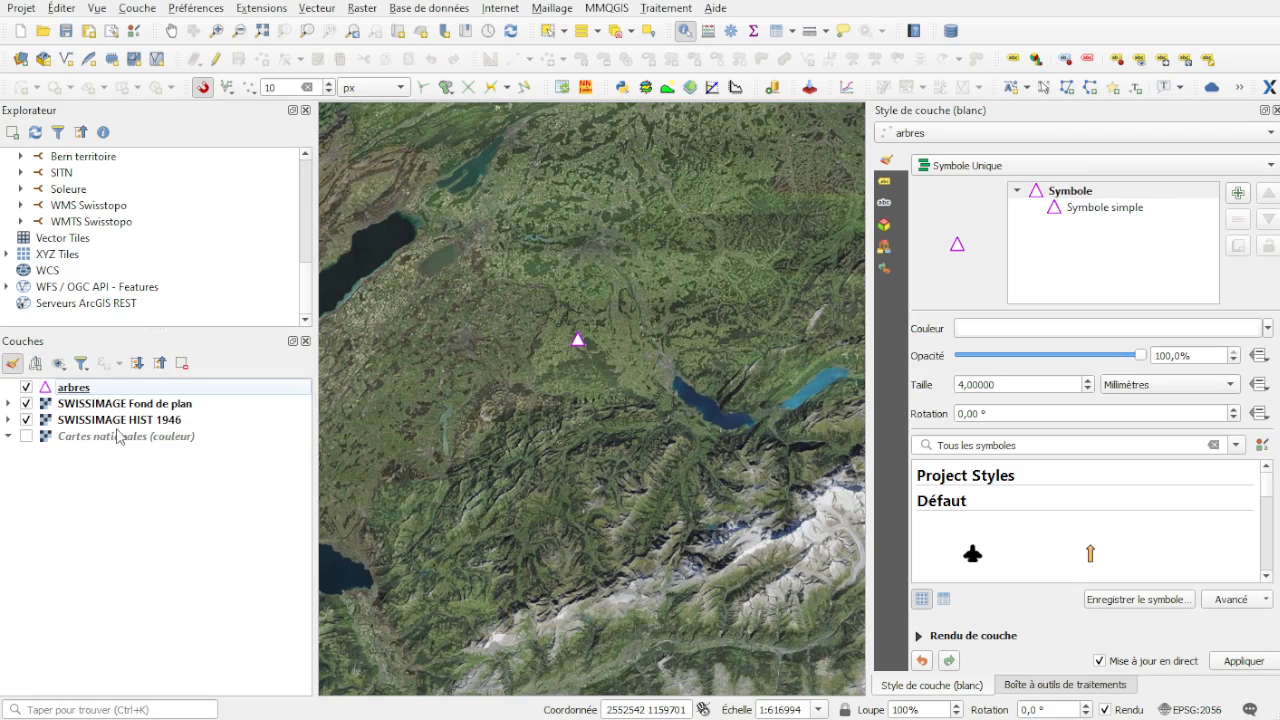
Step: Hide the SWISSIMAGE Fond de plan layer and apply the 1946 theme
{"action": "left_click", "coordinate": [155, 406]}
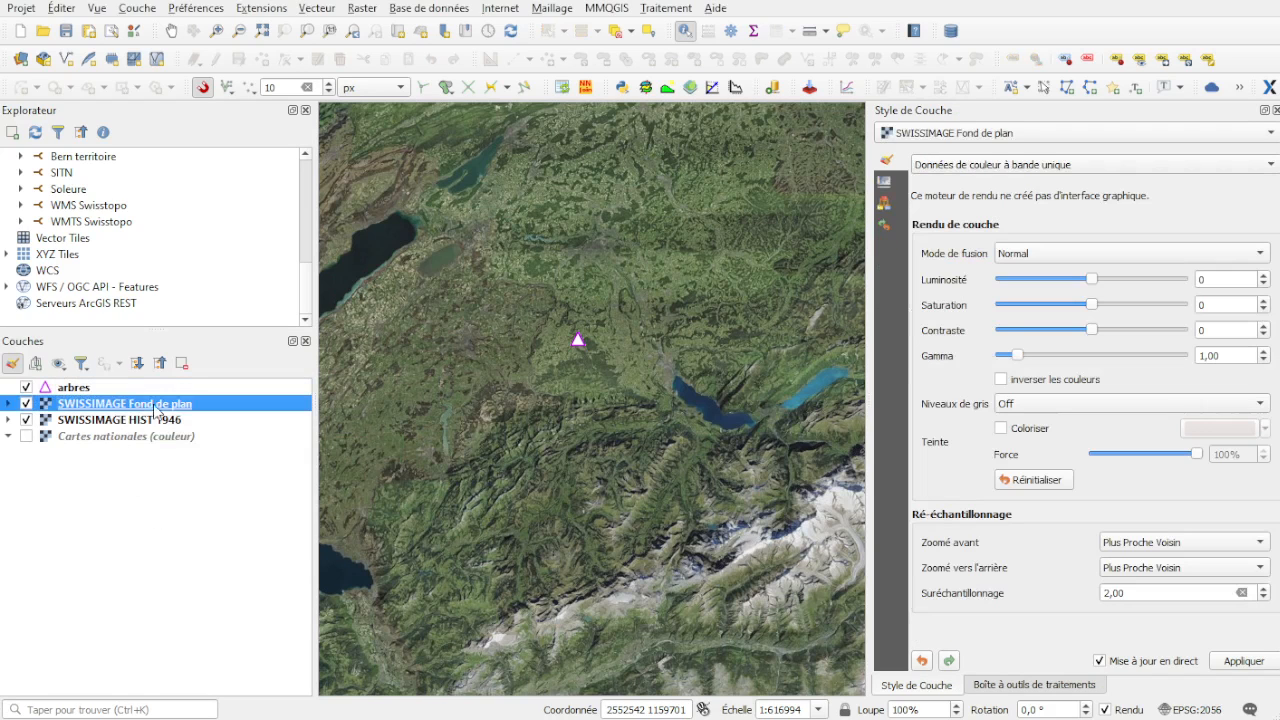
{"action": "left_click", "coordinate": [95, 422]}
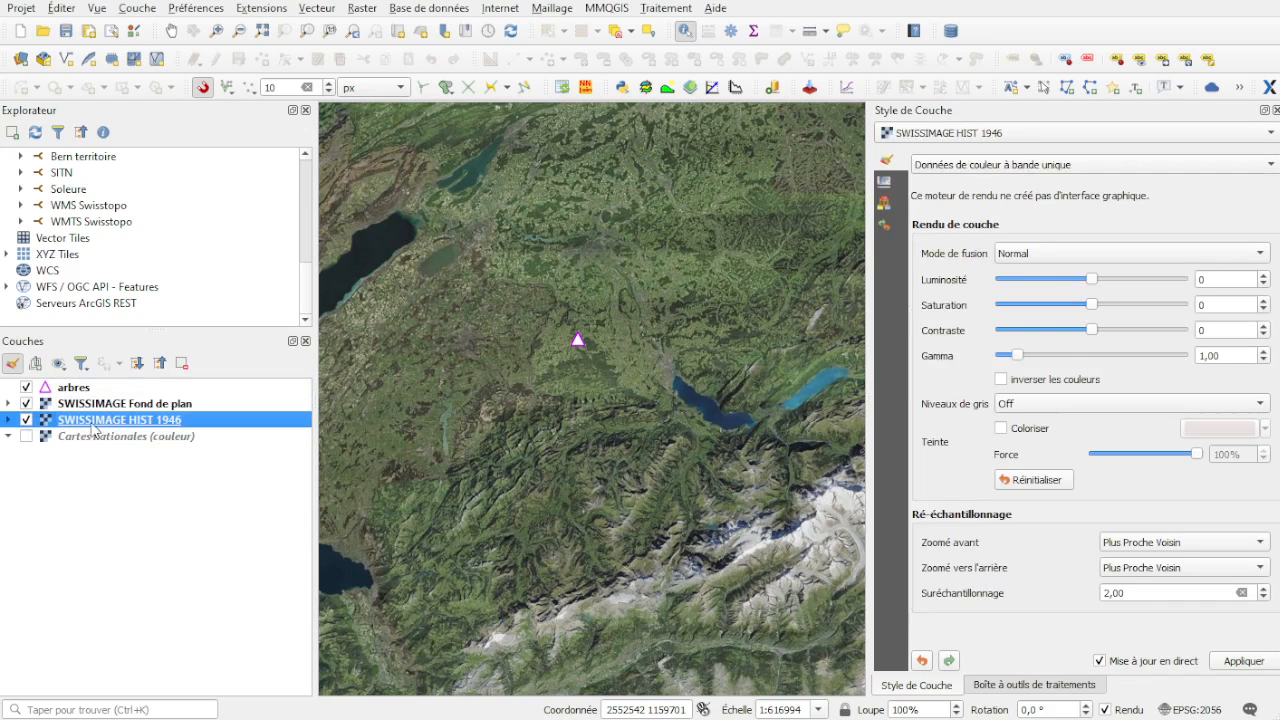
{"action": "left_click", "coordinate": [26, 404]}
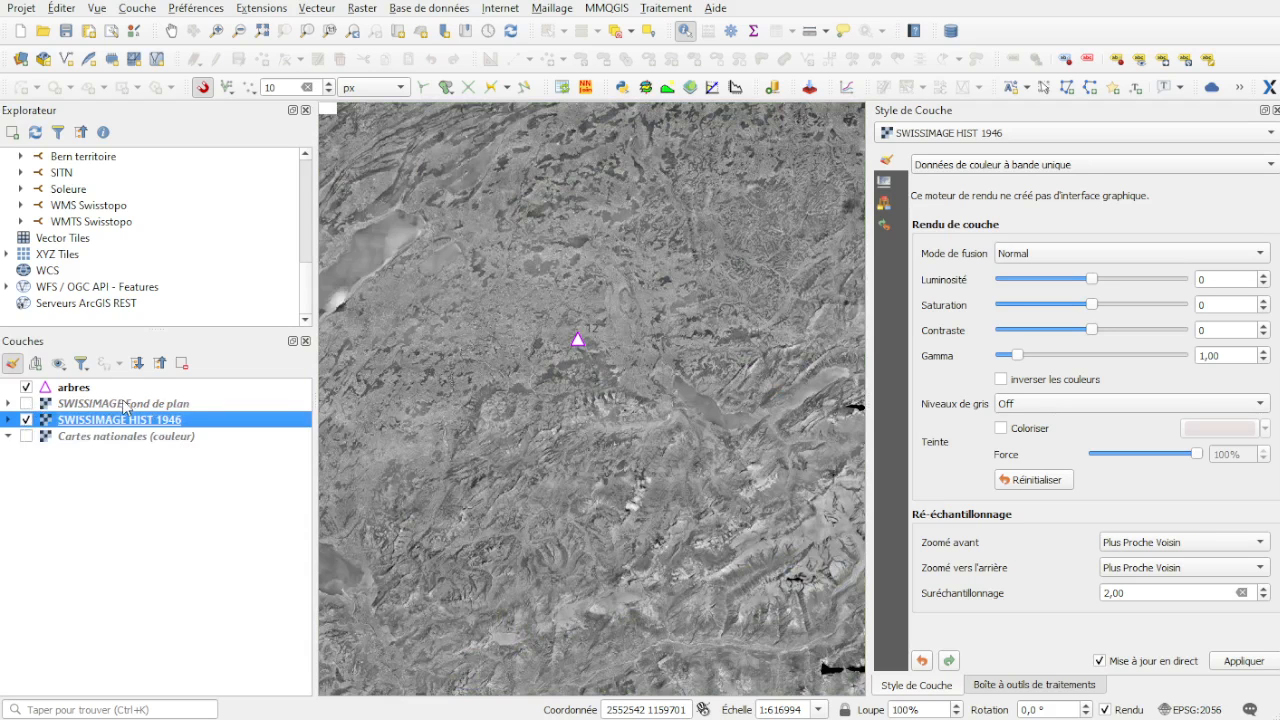
{"action": "left_click", "coordinate": [62, 365]}
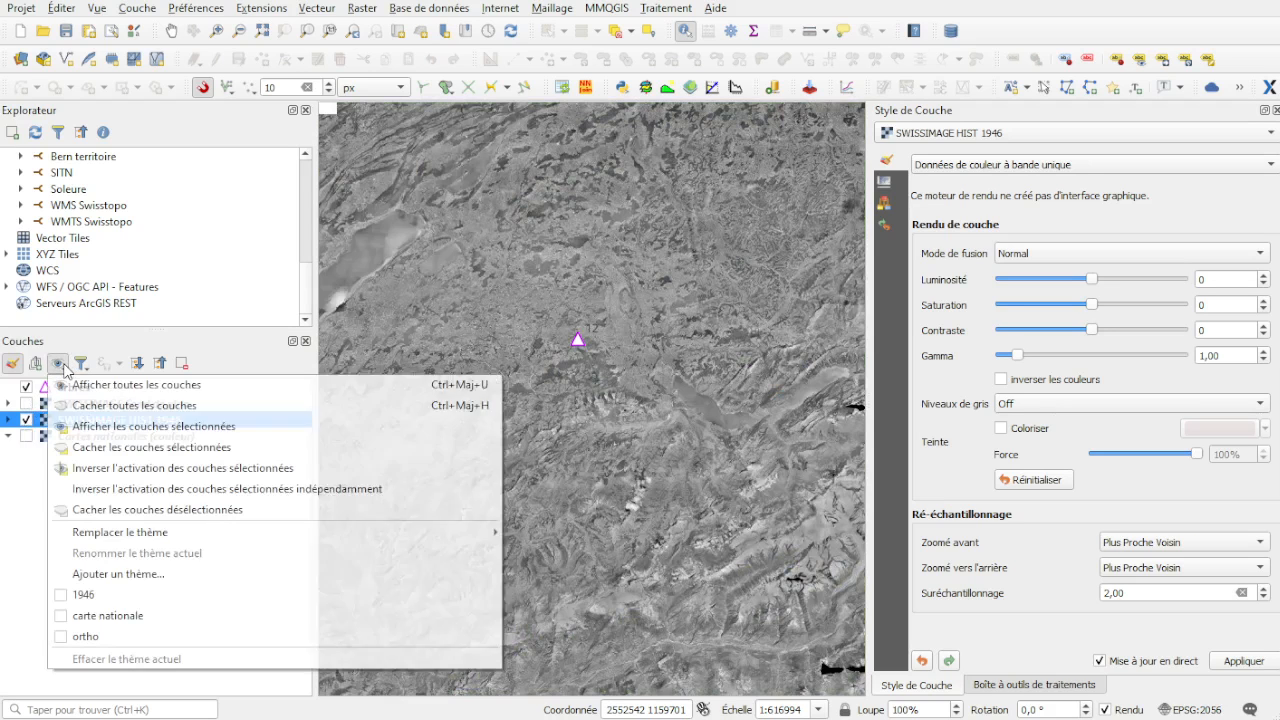
{"action": "left_click", "coordinate": [62, 597]}
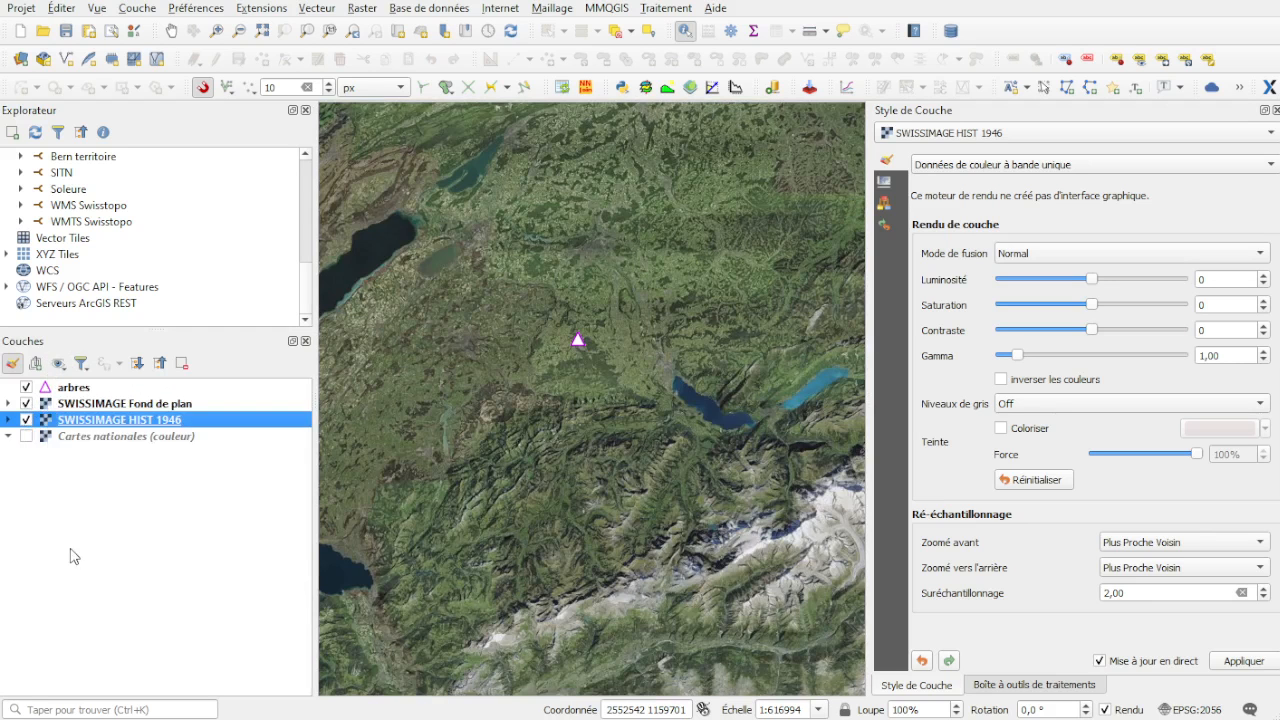
Step: Replace the 1946 theme with a layer visibility that hides SWISSIMAGE Fond de plan, and check the list of map themes
{"action": "left_click", "coordinate": [27, 403]}
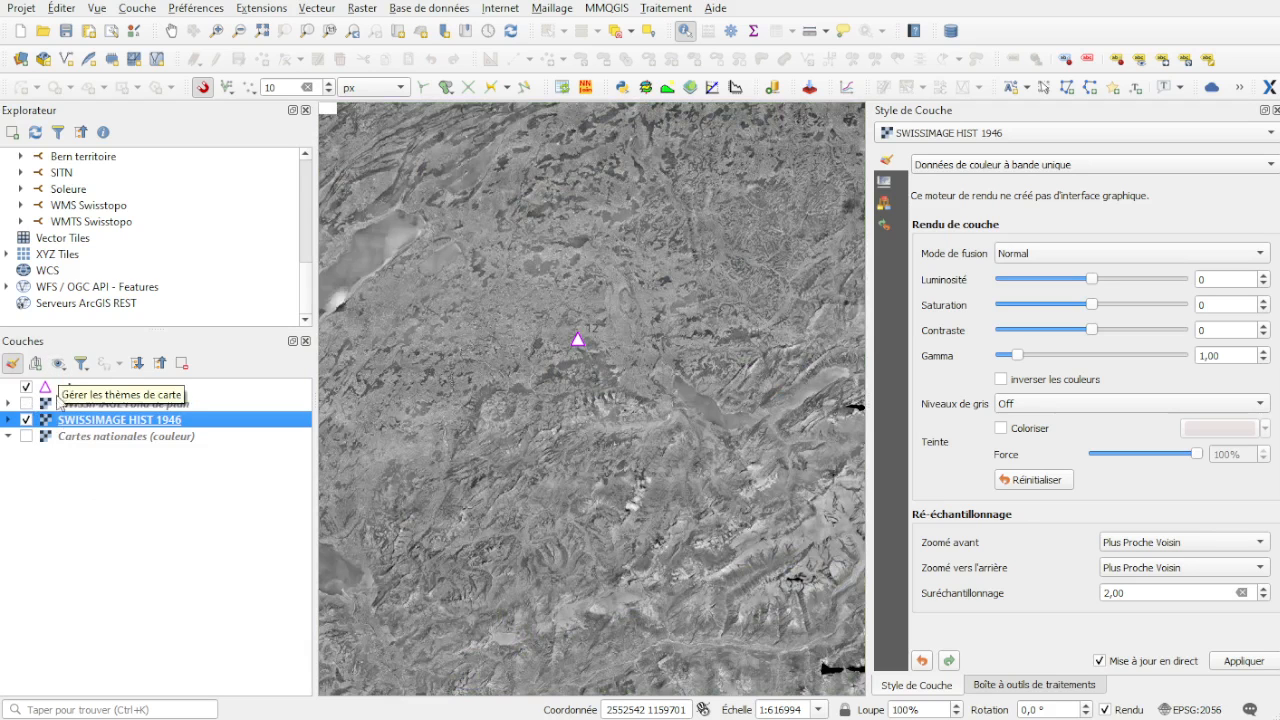
{"action": "left_click", "coordinate": [59, 365]}
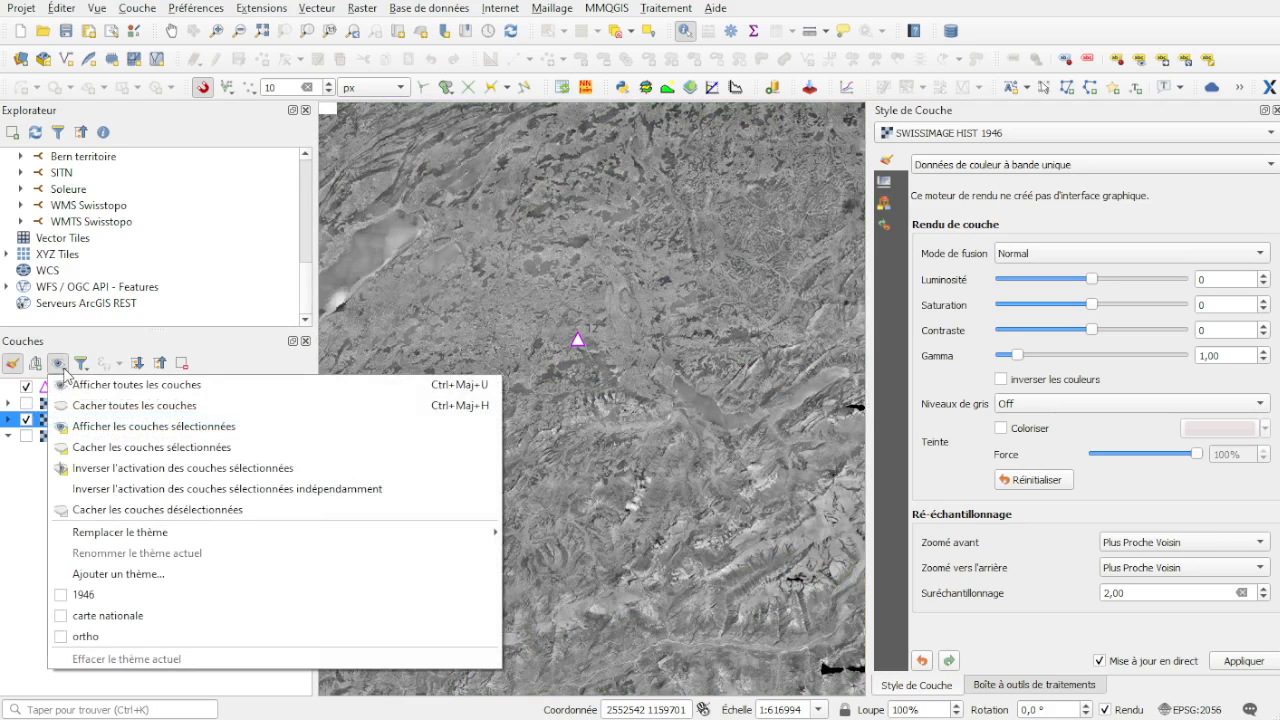
{"action": "mouse_move", "coordinate": [122, 534]}
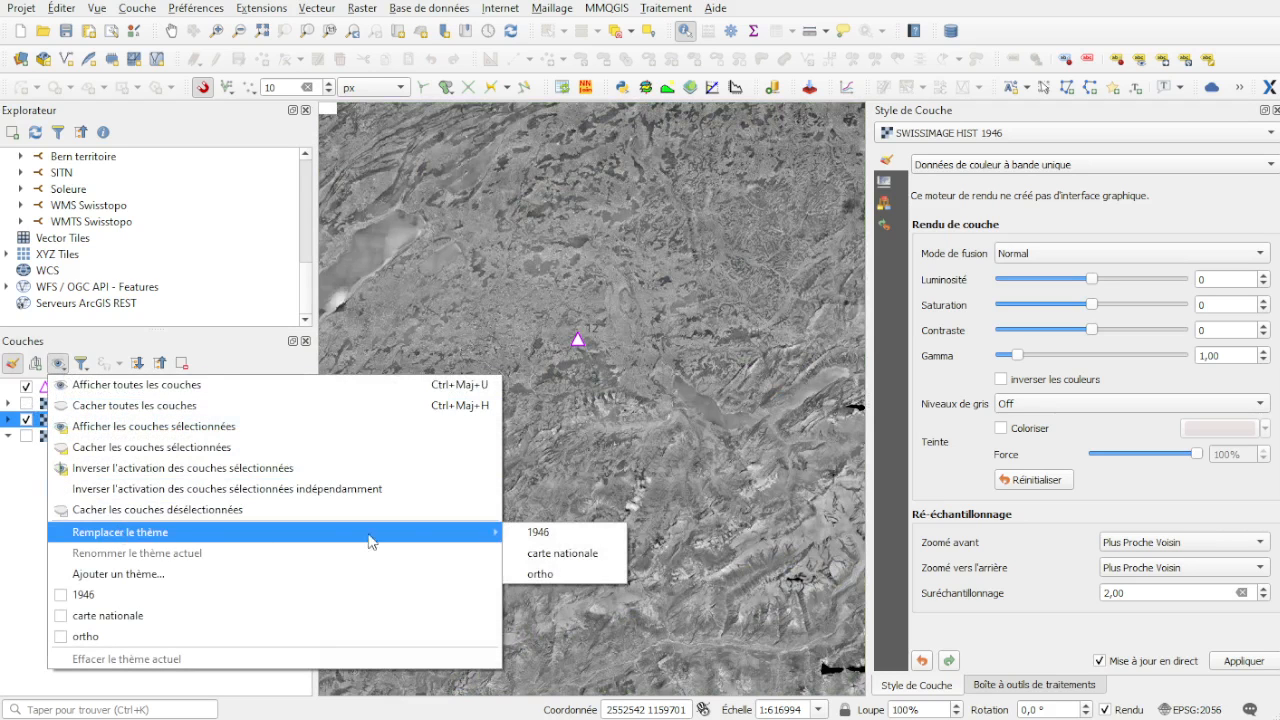
{"action": "left_click", "coordinate": [561, 532]}
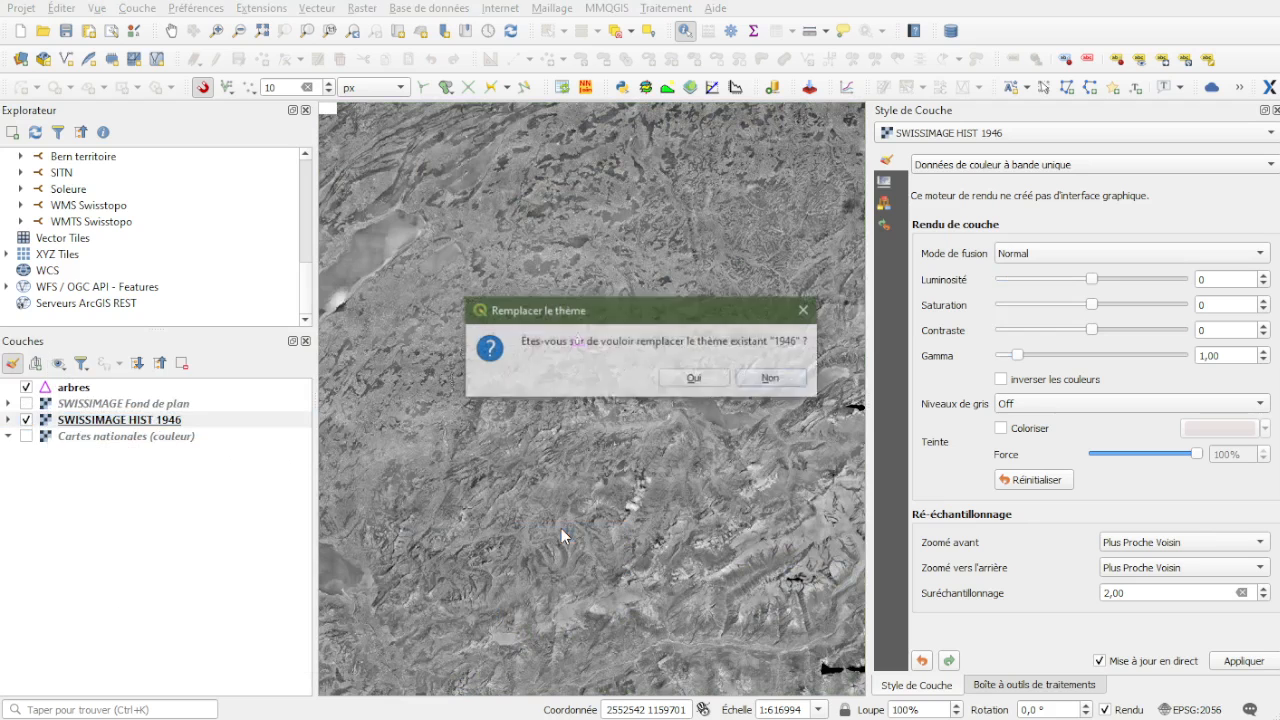
{"action": "left_click", "coordinate": [687, 382]}
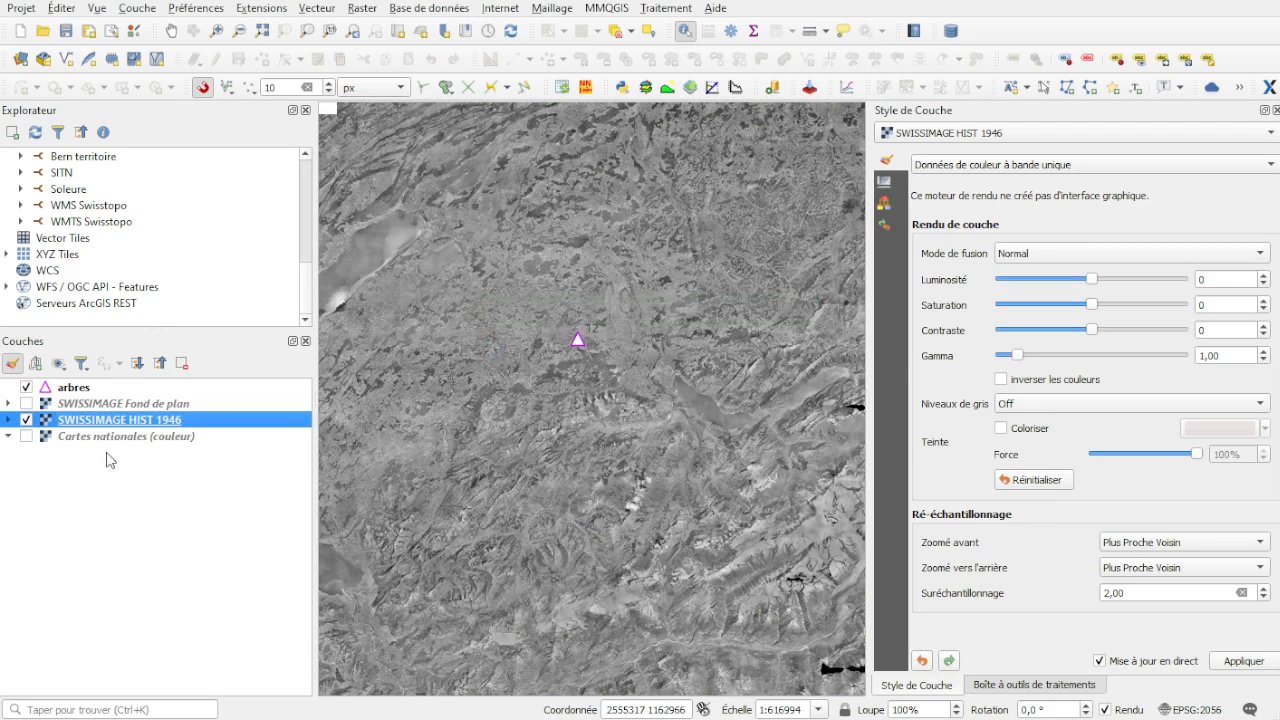
{"action": "left_click", "coordinate": [58, 363]}
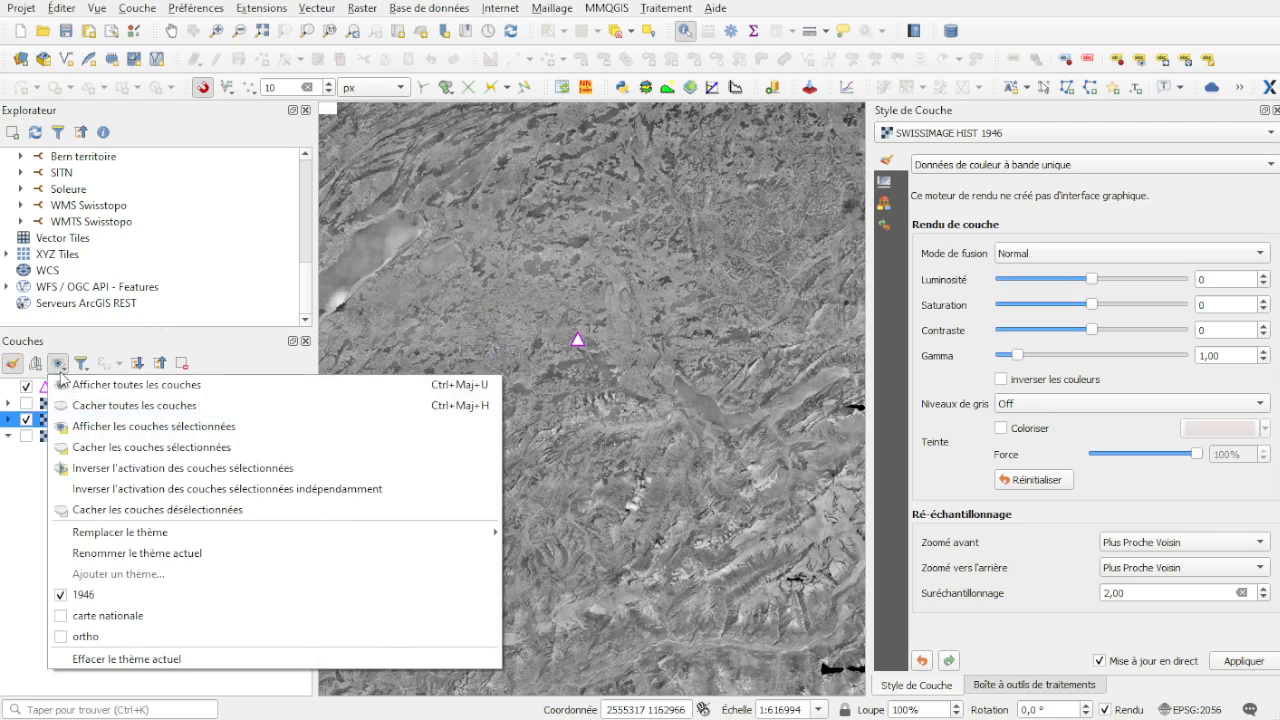
{"action": "left_click", "coordinate": [27, 518]}
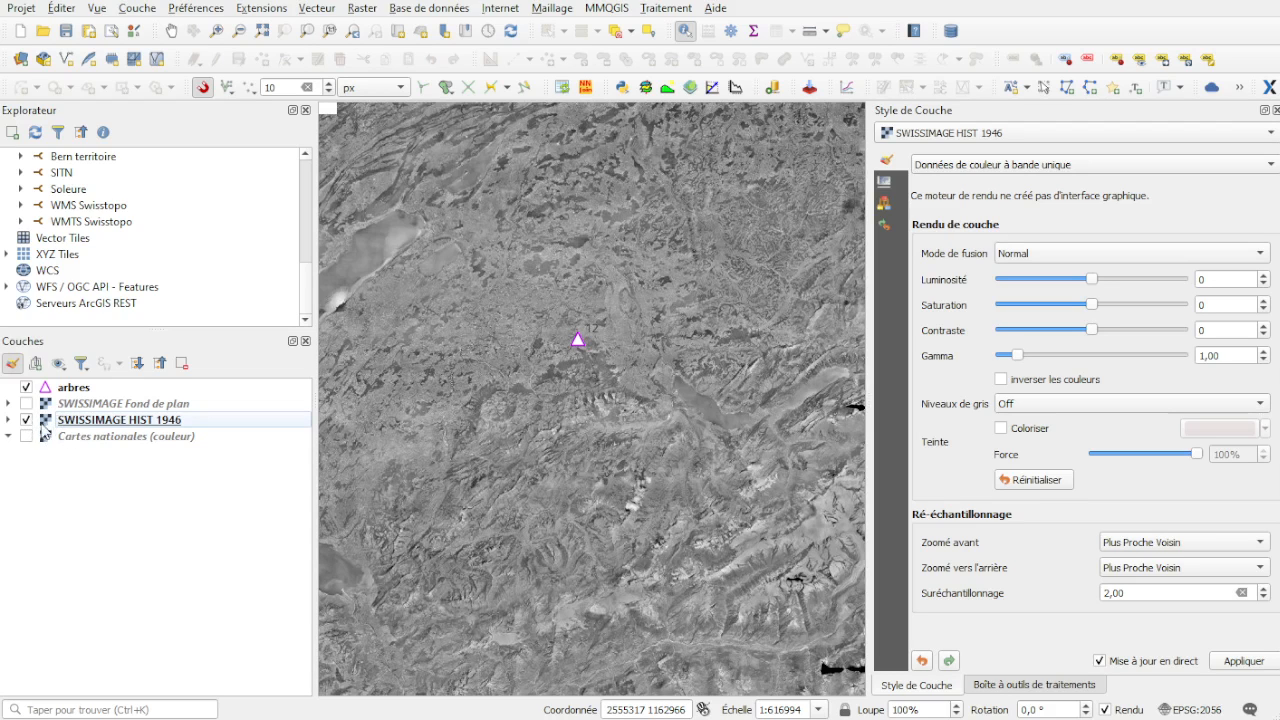
Step: Apply the ortho theme and also show SWISSIMAGE HIST 1946 and Cartes nationales (couleur) to examine how the stacked backgrounds load
{"action": "left_click", "coordinate": [58, 364]}
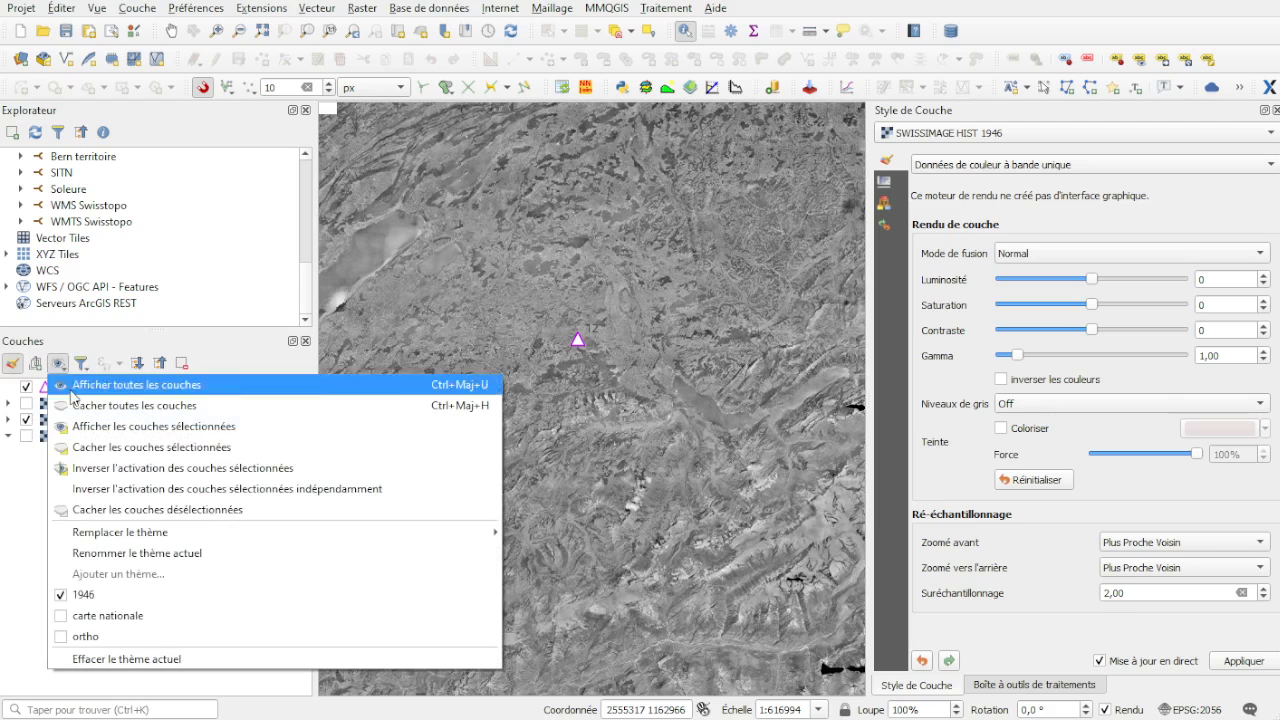
{"action": "left_click", "coordinate": [110, 637]}
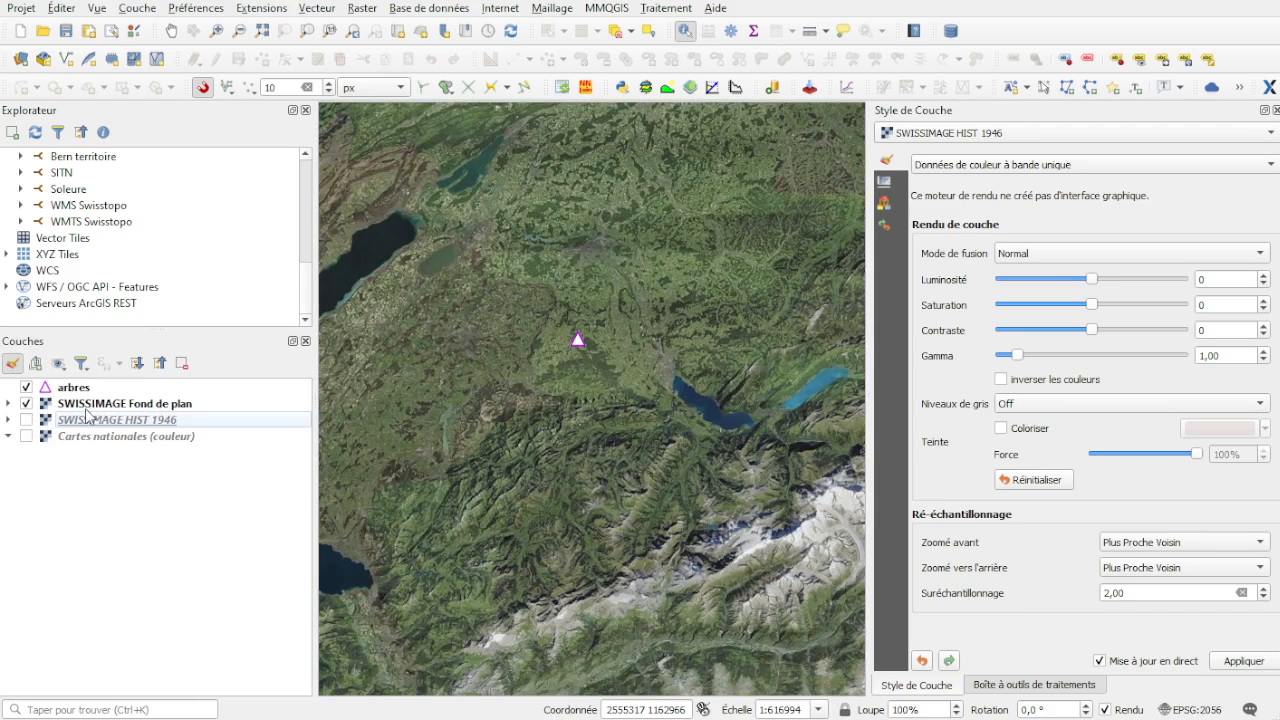
{"action": "left_click", "coordinate": [26, 420]}
{"action": "left_click", "coordinate": [26, 436]}
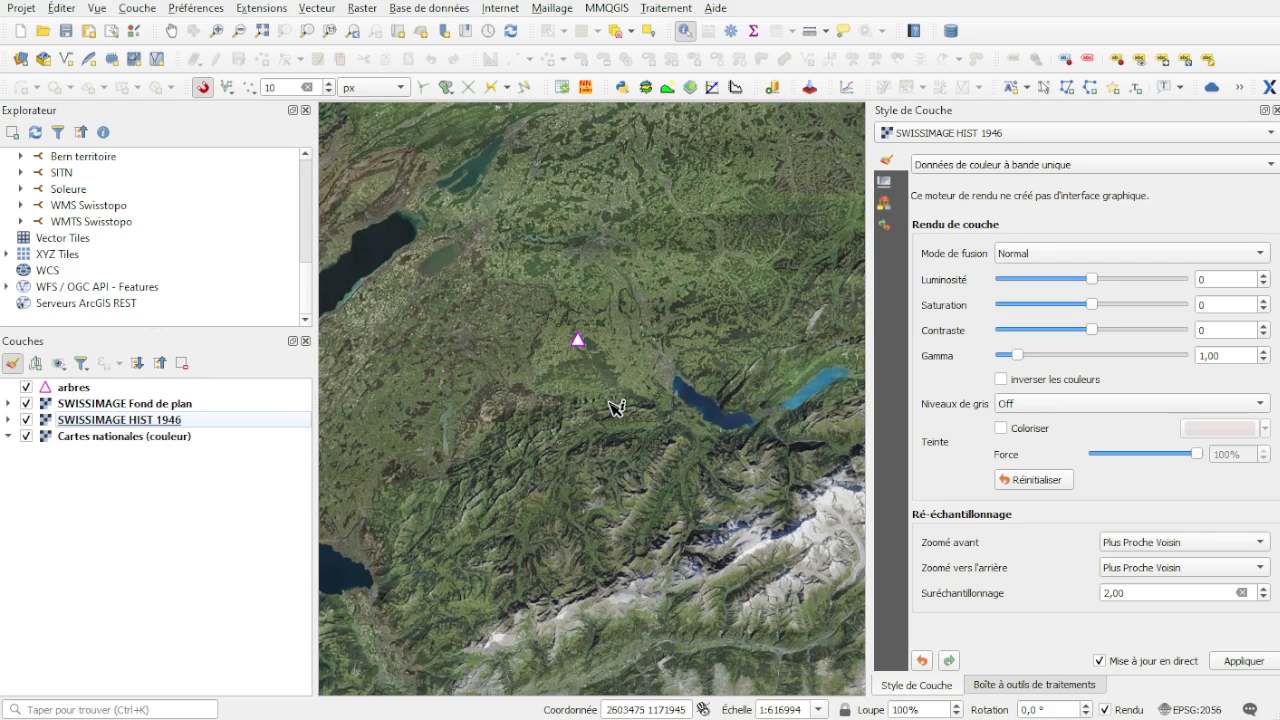
{"action": "left_click", "coordinate": [145, 404]}
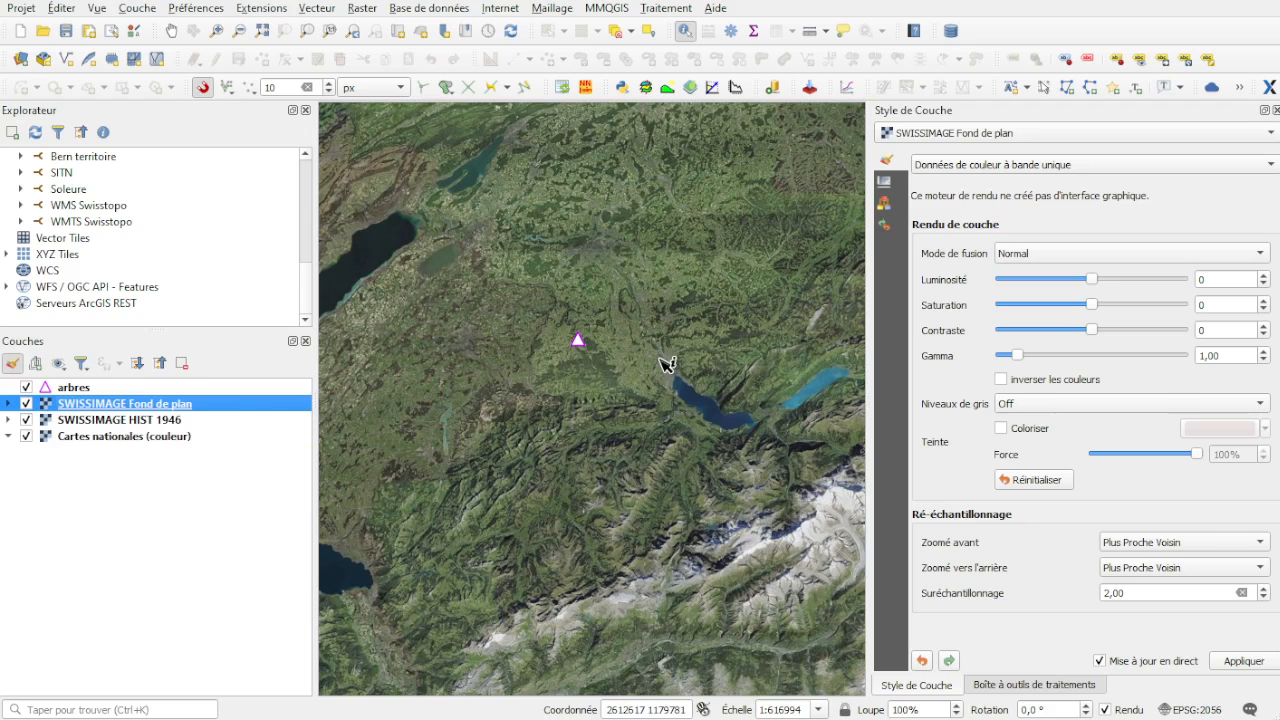
{"action": "left_click_drag", "start_coordinate": [668, 364], "coordinate": [588, 465]}
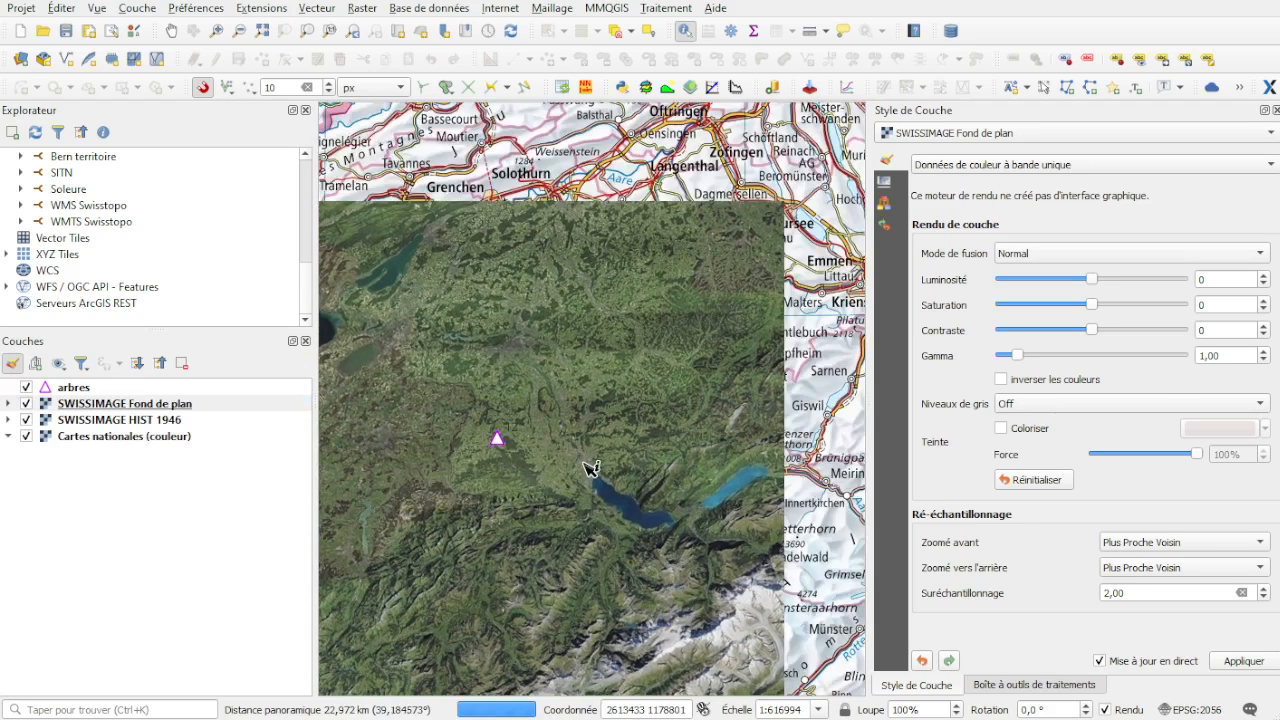
{"action": "left_click_drag", "start_coordinate": [614, 550], "coordinate": [674, 260]}
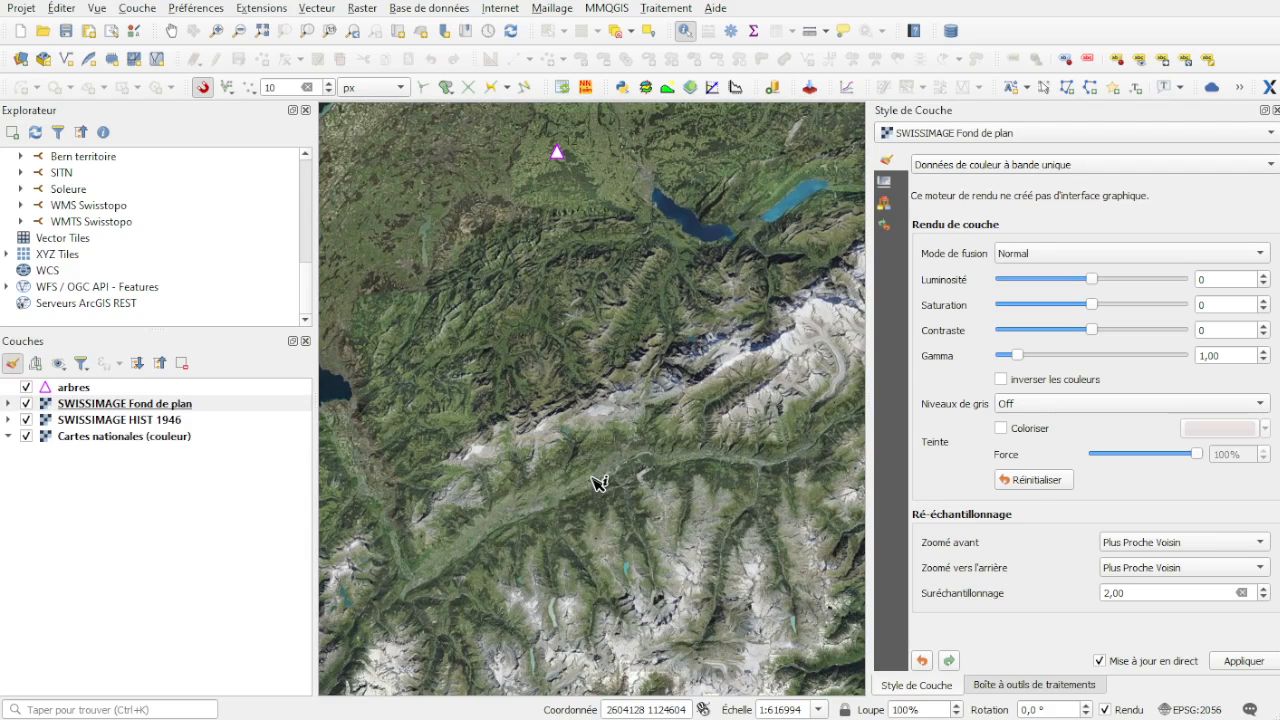
{"action": "left_click_drag", "start_coordinate": [619, 302], "coordinate": [666, 488]}
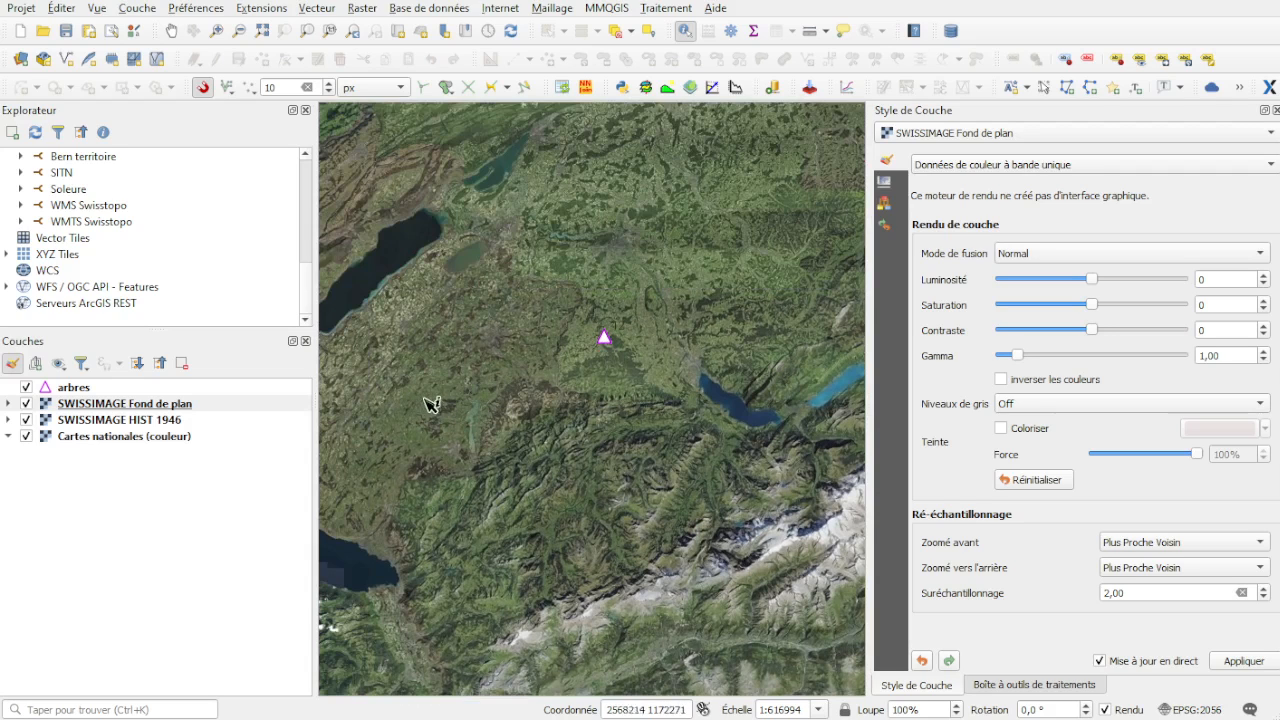
Step: Hide the Cartes nationales (couleur) and SWISSIMAGE HIST 1946 layers and save the project
{"action": "left_click", "coordinate": [26, 436]}
{"action": "left_click", "coordinate": [26, 420]}
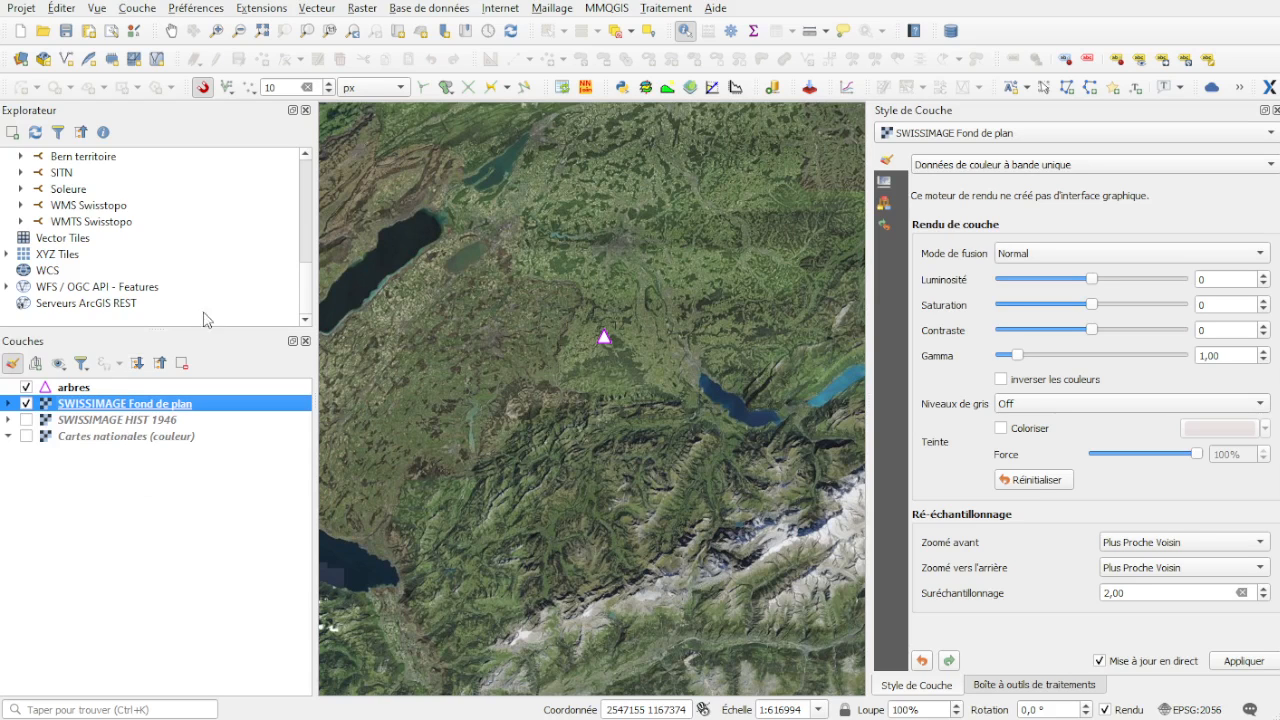
{"action": "left_click", "coordinate": [66, 31]}
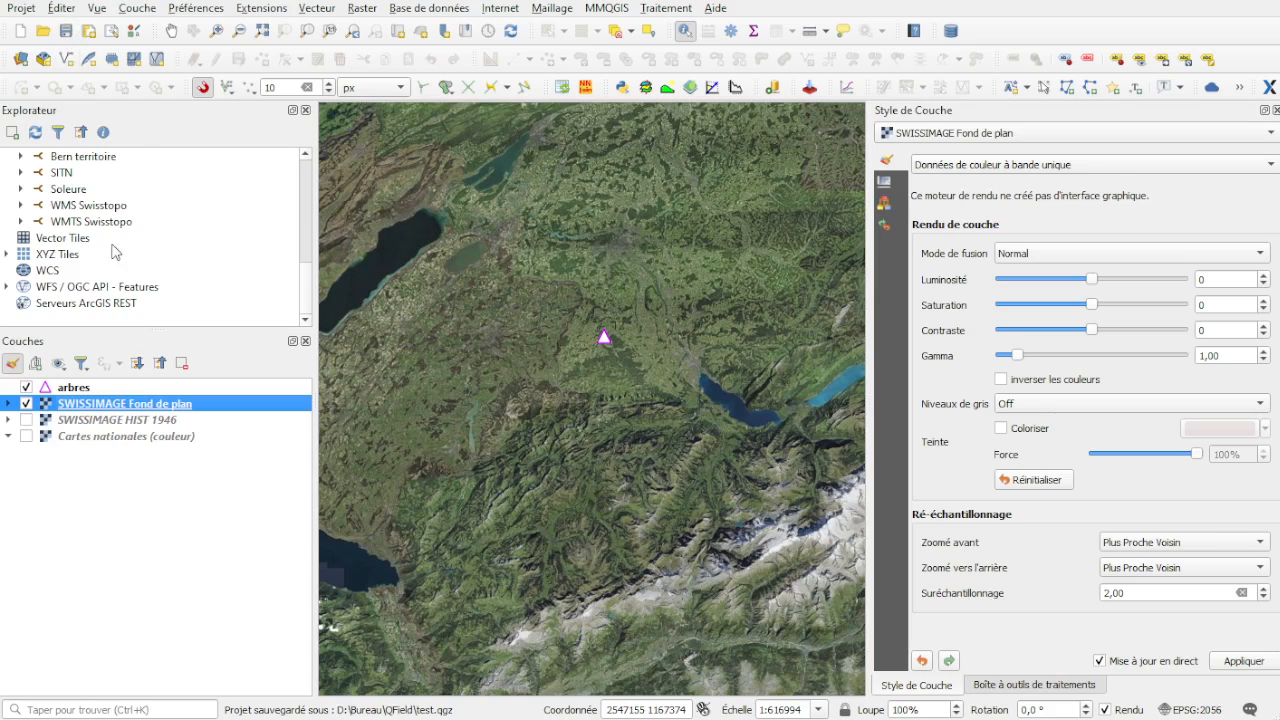